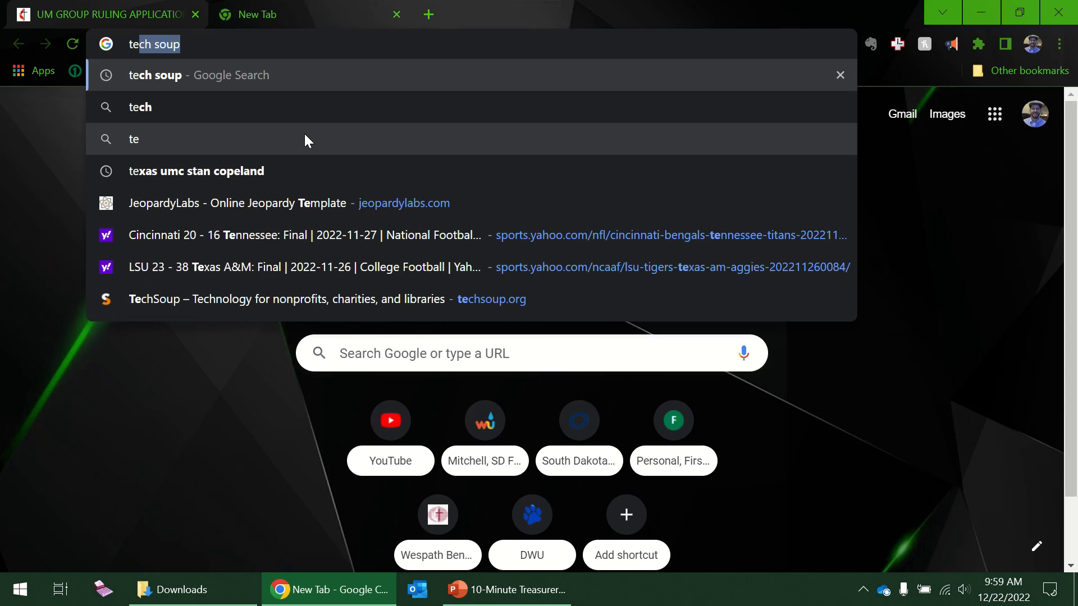
Open techsoup.org from the 'tech soup' search results and pick Intuit from its featured partner brands.
{"action": "key", "text": "Return"}
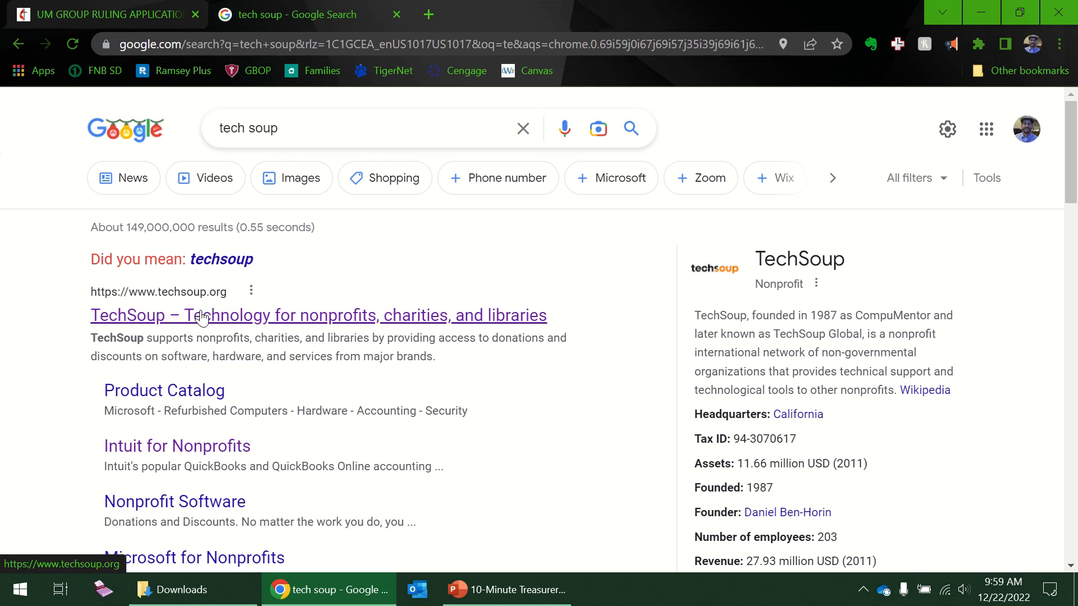
{"action": "left_click", "coordinate": [301, 314]}
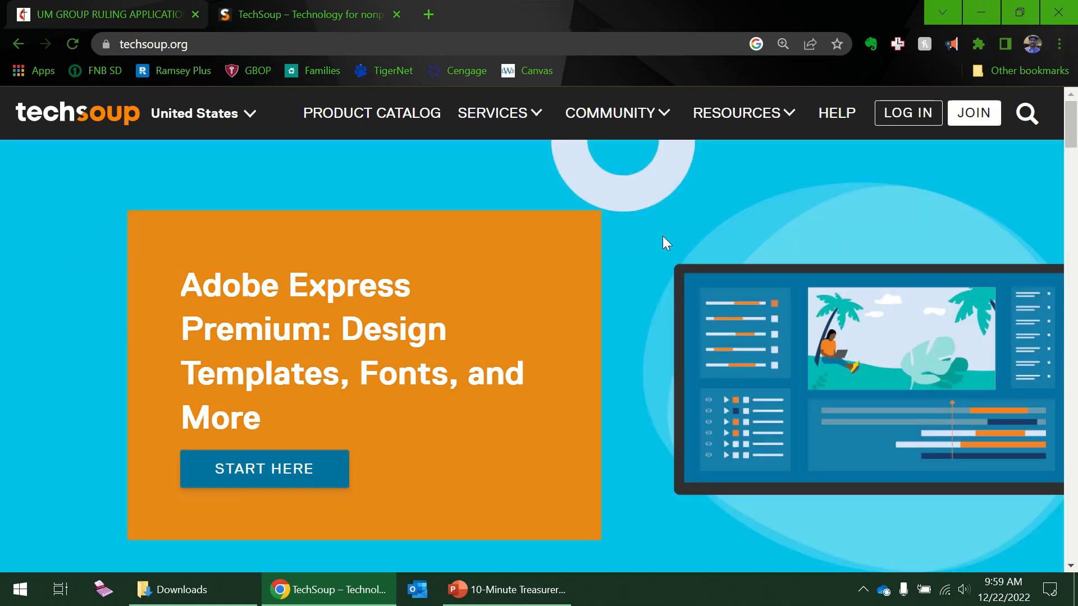
{"action": "key", "text": "ctrl+plus"}
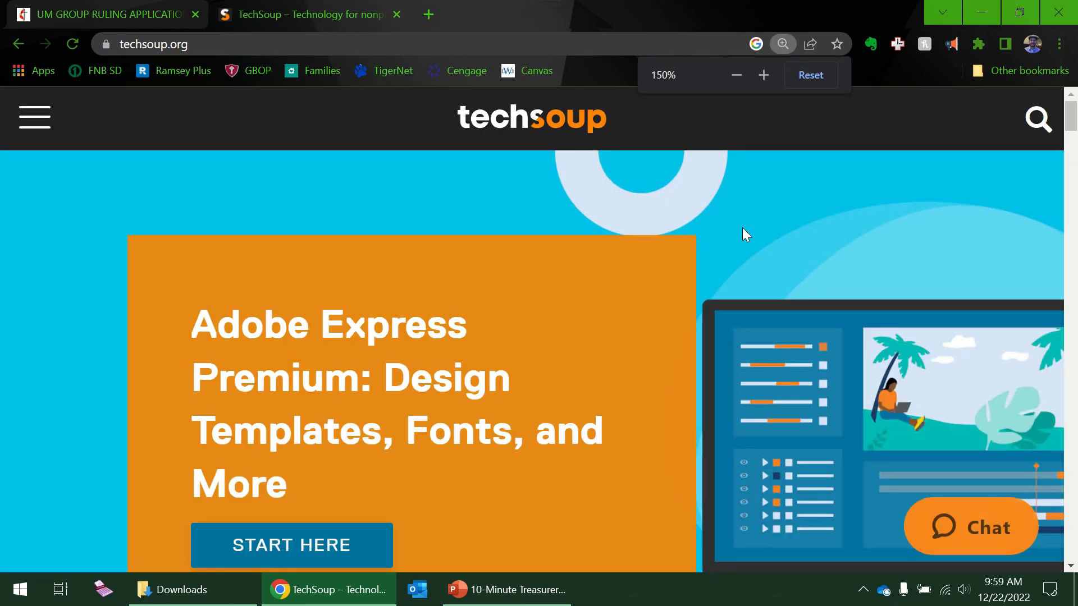
{"action": "key", "text": "ctrl+minus"}
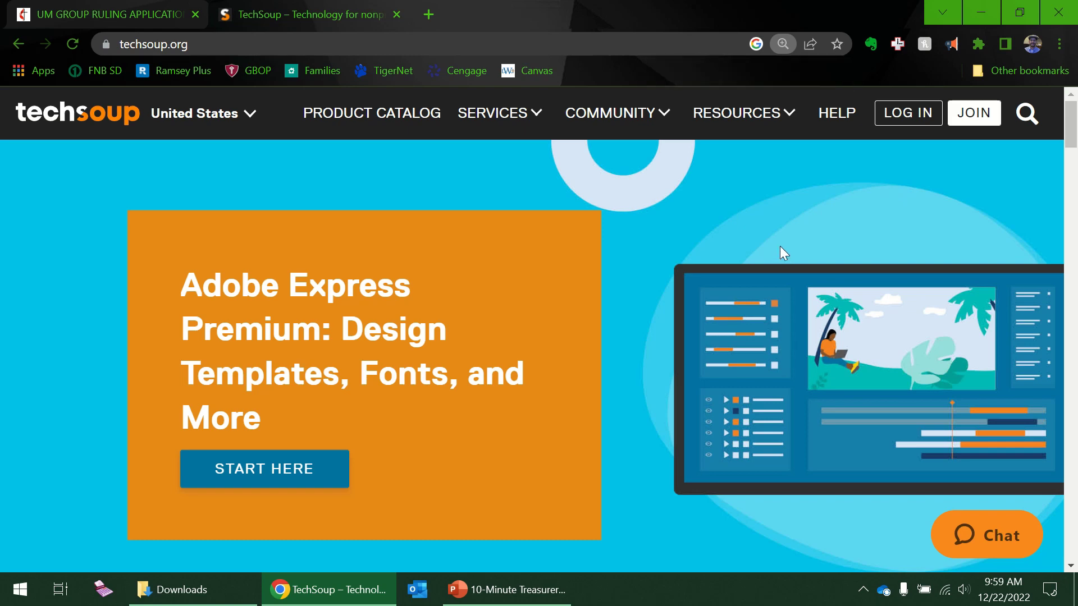
{"action": "scroll", "coordinate": [621, 259], "scroll_direction": "down", "scroll_amount": 6}
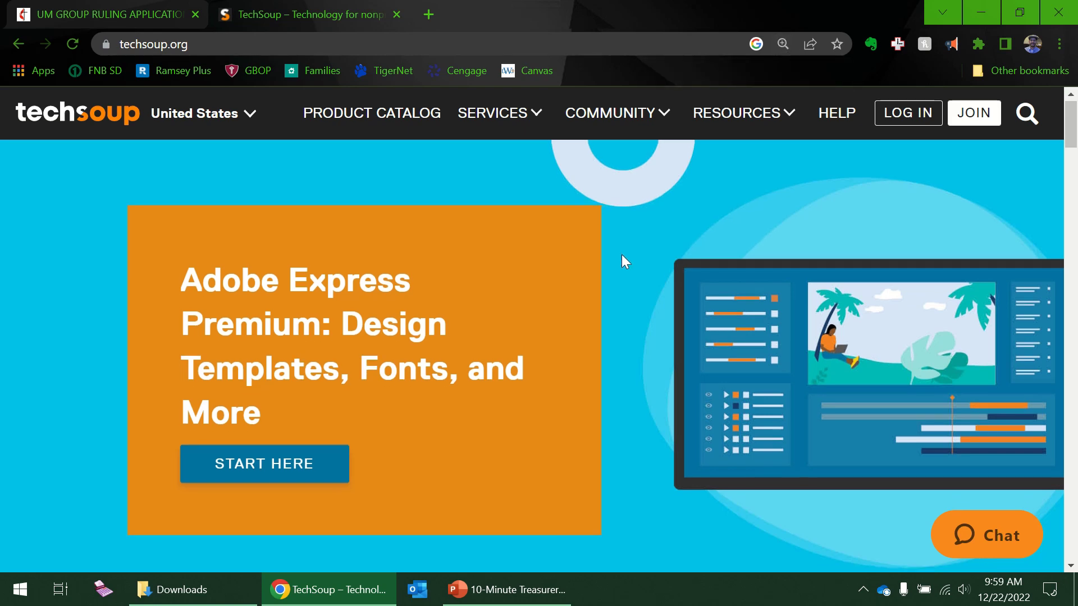
{"action": "scroll", "coordinate": [620, 269], "scroll_direction": "down", "scroll_amount": 3}
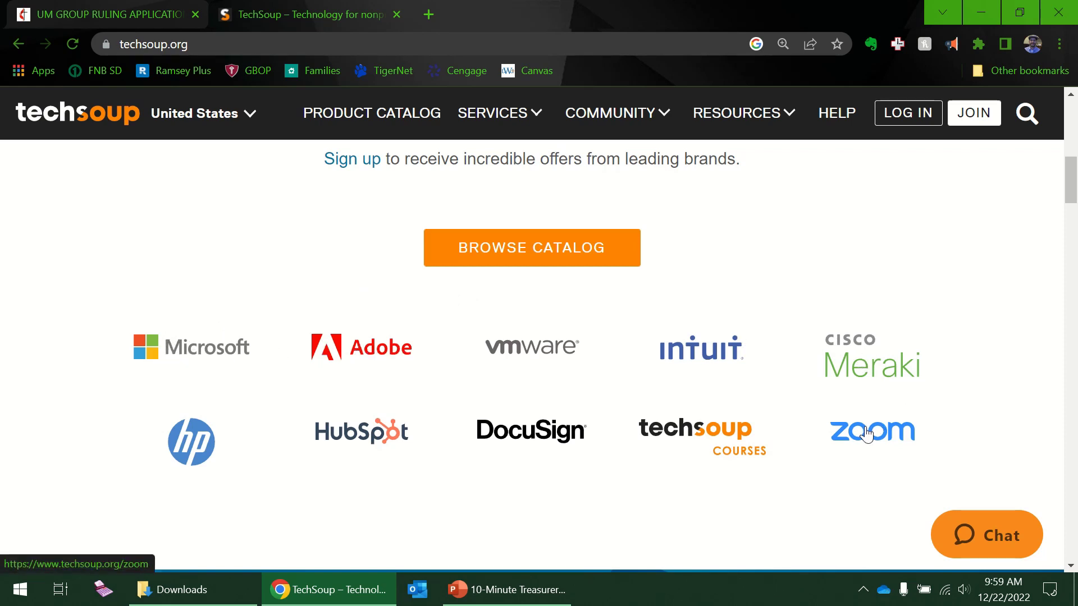
{"action": "left_click", "coordinate": [696, 355]}
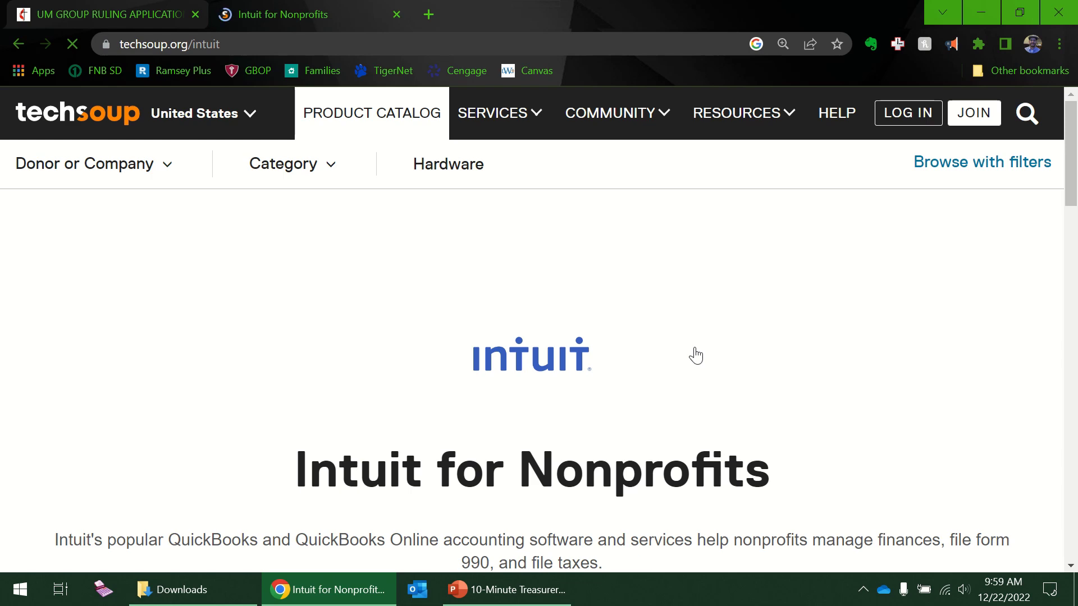
Scroll through the Intuit for Nonprofits QuickBooks offers and admin fees, then open a blank tab.
{"action": "scroll", "coordinate": [697, 355], "scroll_direction": "down", "scroll_amount": 3}
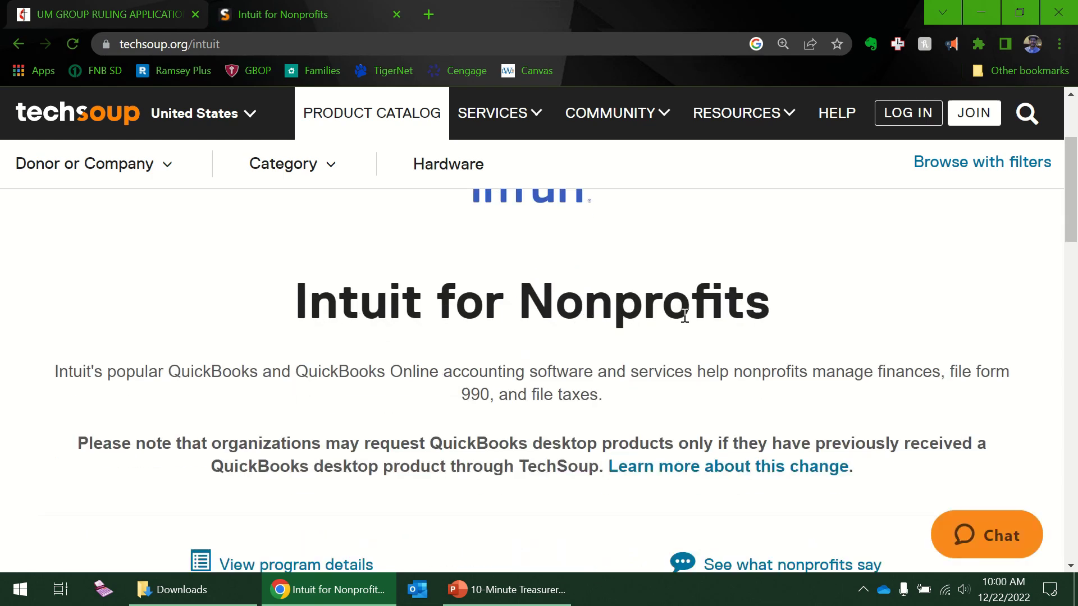
{"action": "scroll", "coordinate": [687, 318], "scroll_direction": "down", "scroll_amount": 10}
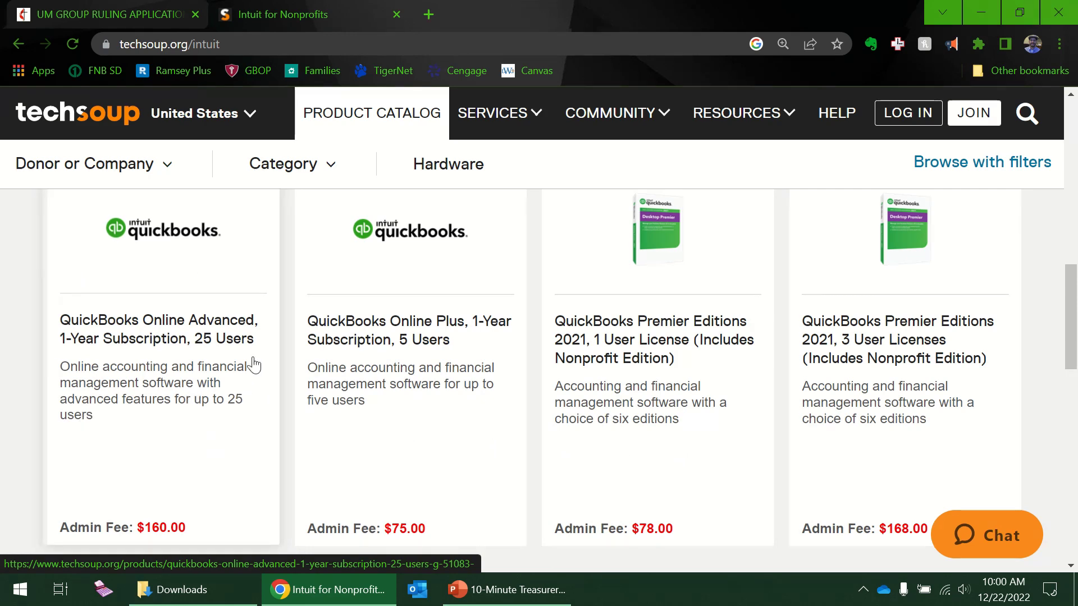
{"action": "scroll", "coordinate": [254, 364], "scroll_direction": "down", "scroll_amount": 8}
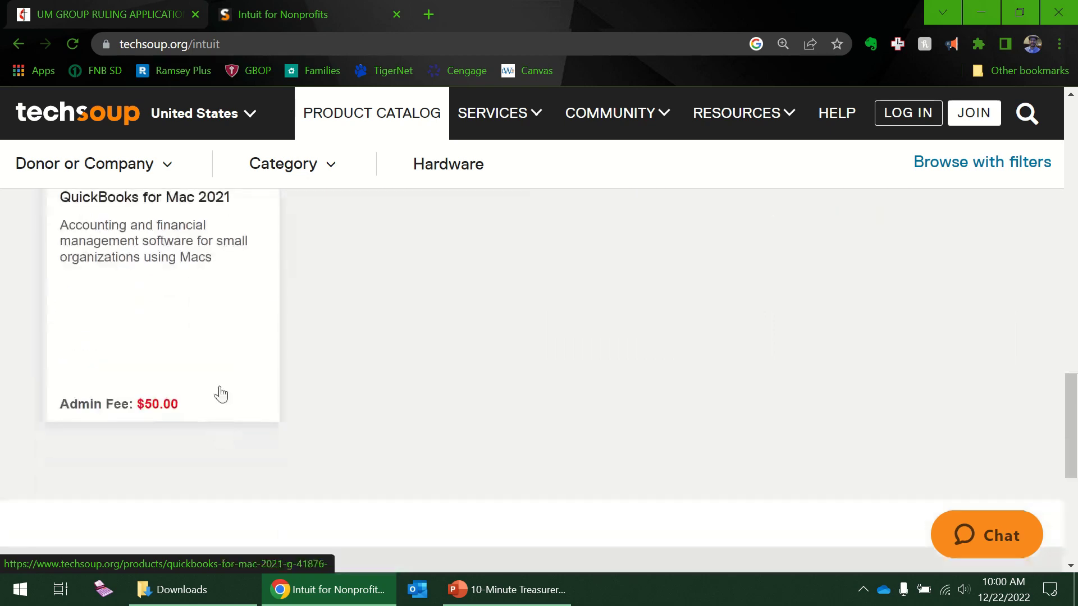
{"action": "scroll", "coordinate": [221, 396], "scroll_direction": "up", "scroll_amount": 10}
{"action": "scroll", "coordinate": [290, 338], "scroll_direction": "up", "scroll_amount": 4}
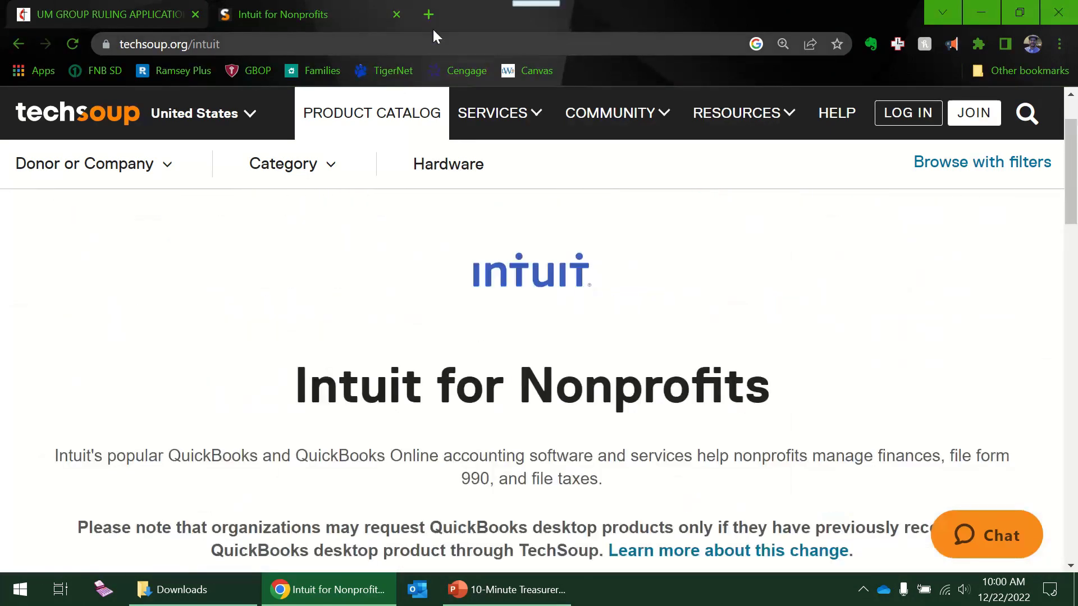
{"action": "left_click", "coordinate": [433, 18]}
Search 'intuit quickbooks' and open the QuickBooks Pricing page from the results.
{"action": "type", "text": "intu"}
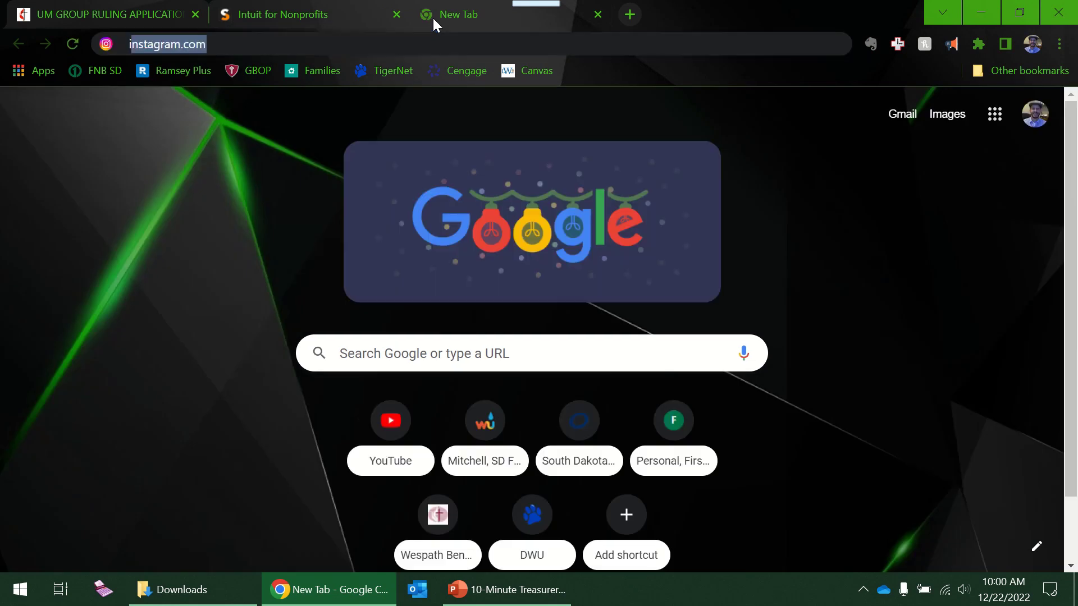
{"action": "type", "text": "it"}
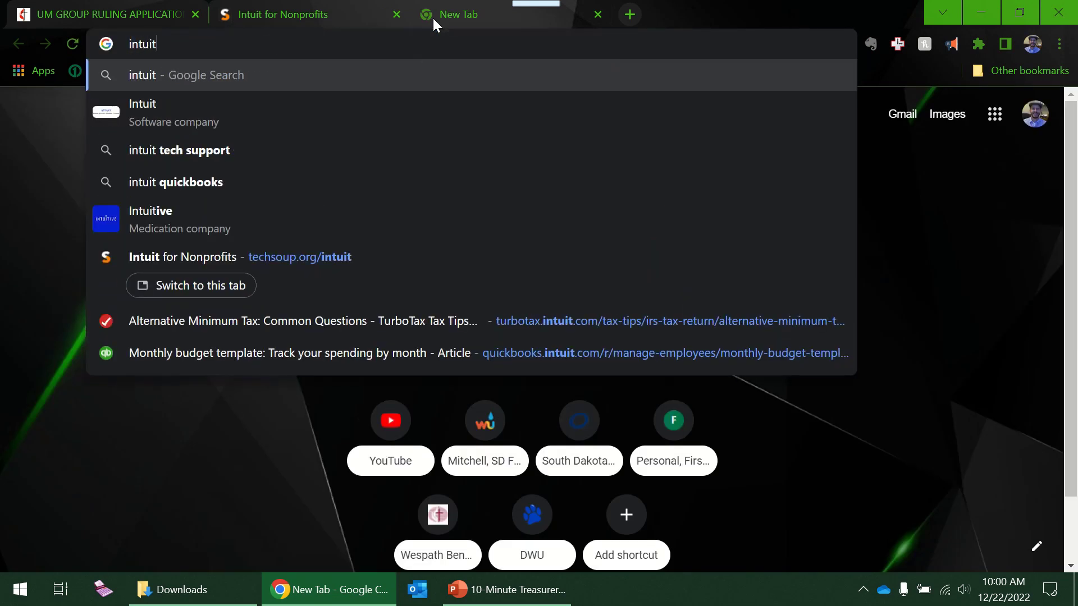
{"action": "type", "text": " qui"}
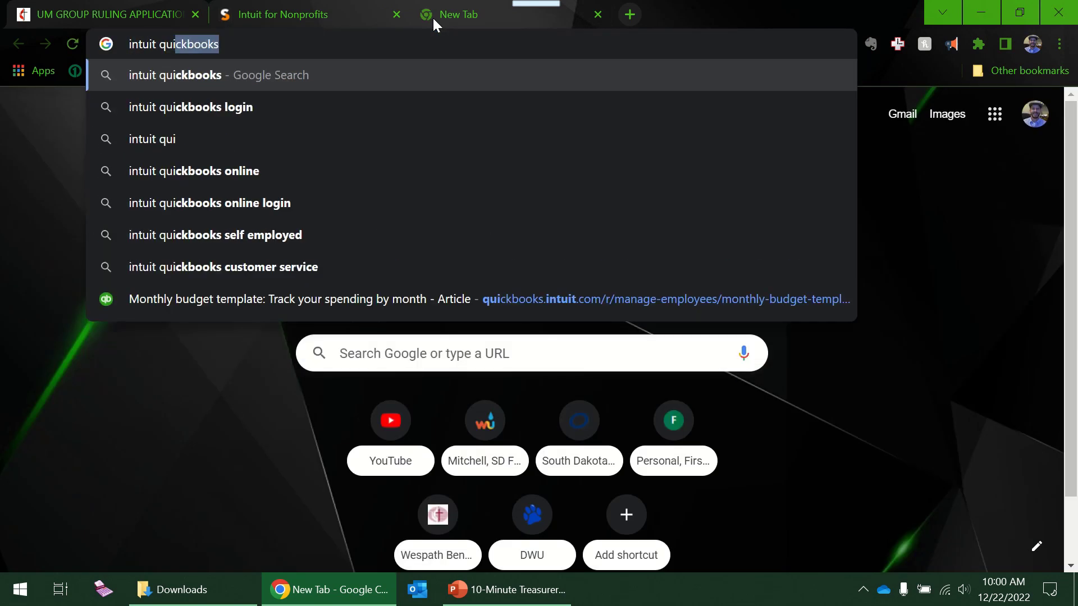
{"action": "key", "text": "Return"}
{"action": "scroll", "coordinate": [262, 337], "scroll_direction": "down", "scroll_amount": 5}
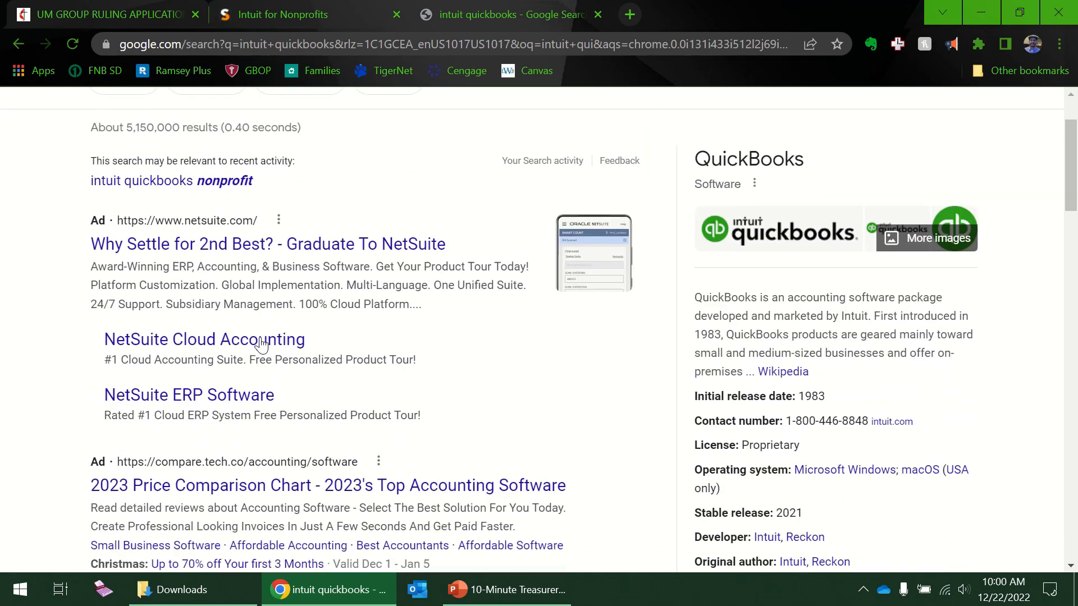
{"action": "scroll", "coordinate": [261, 338], "scroll_direction": "down", "scroll_amount": 3}
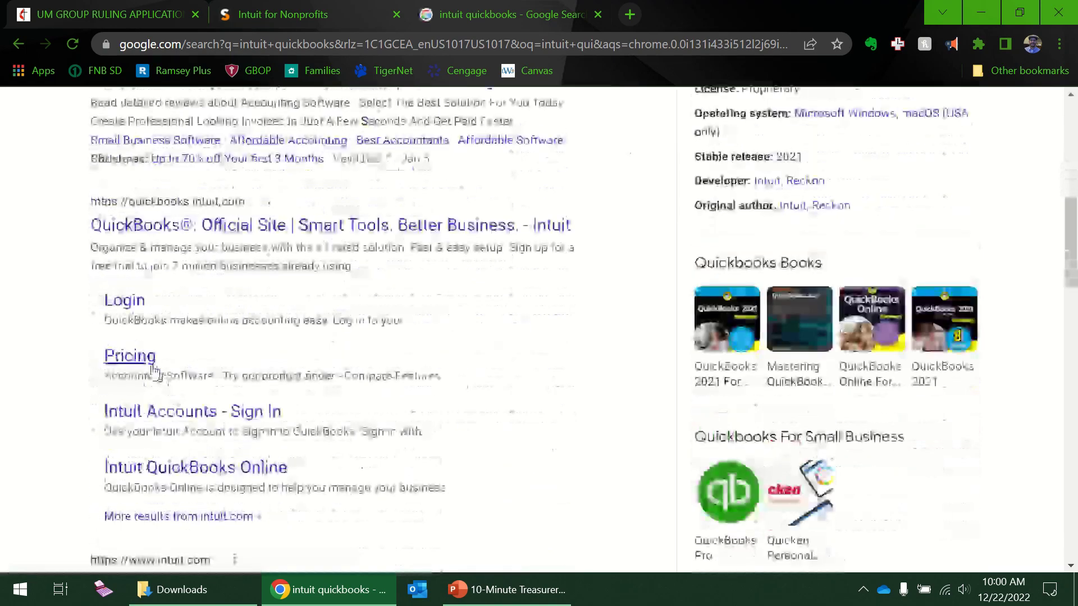
{"action": "left_click", "coordinate": [147, 364]}
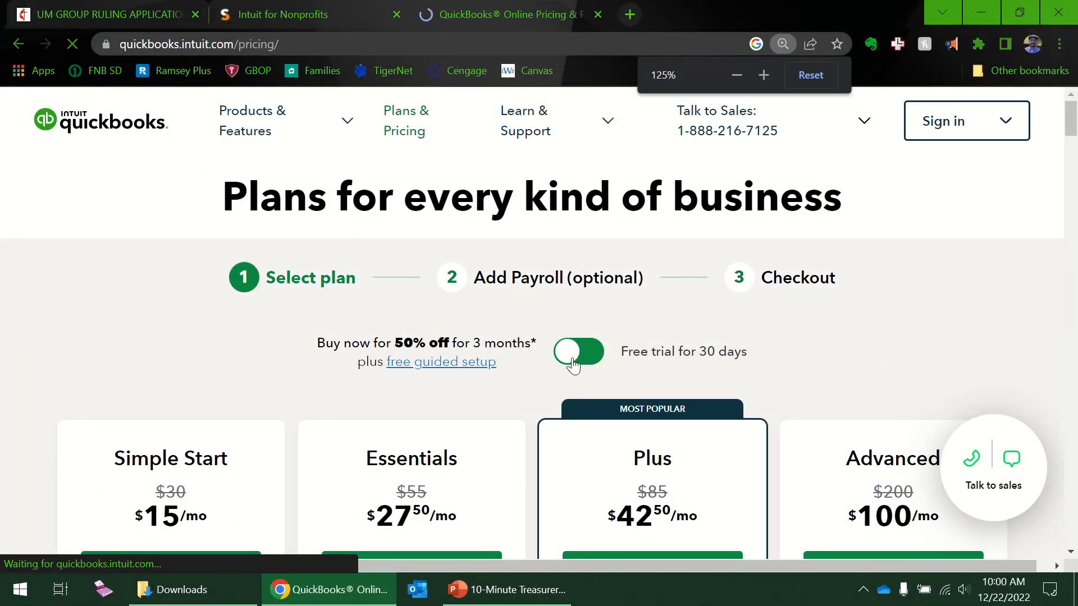
Review the QuickBooks Online plans, Simple Start $15/mo through Plus $42.50/mo, and launch Judy's TenKey.
{"action": "scroll", "coordinate": [579, 359], "scroll_direction": "down", "scroll_amount": 4}
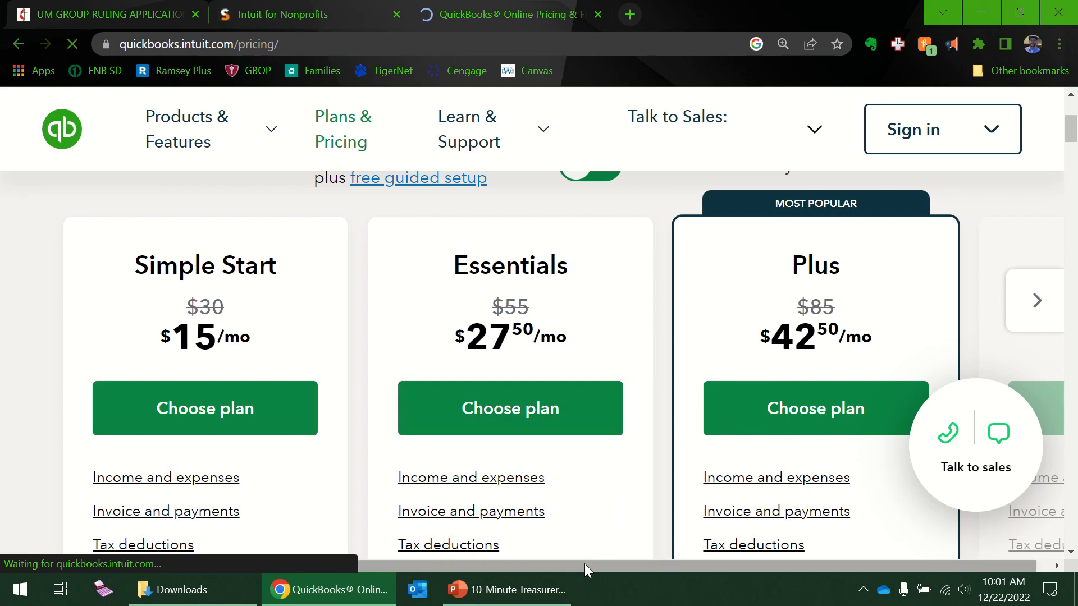
{"action": "left_click_drag", "start_coordinate": [587, 566], "coordinate": [617, 567]}
{"action": "scroll", "coordinate": [862, 348], "scroll_direction": "down", "scroll_amount": 3}
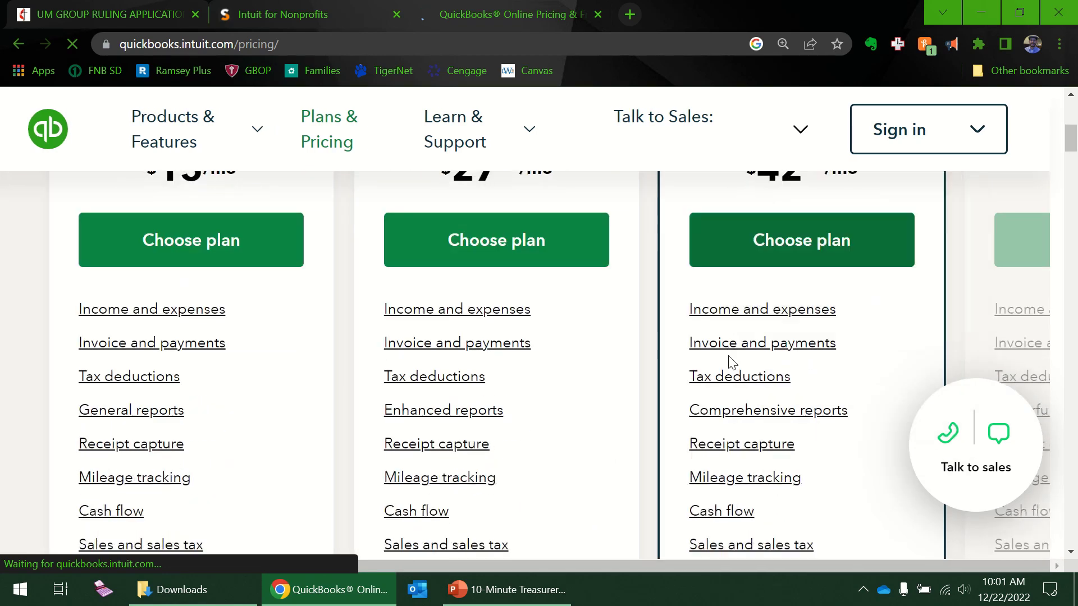
{"action": "scroll", "coordinate": [864, 354], "scroll_direction": "up", "scroll_amount": 3}
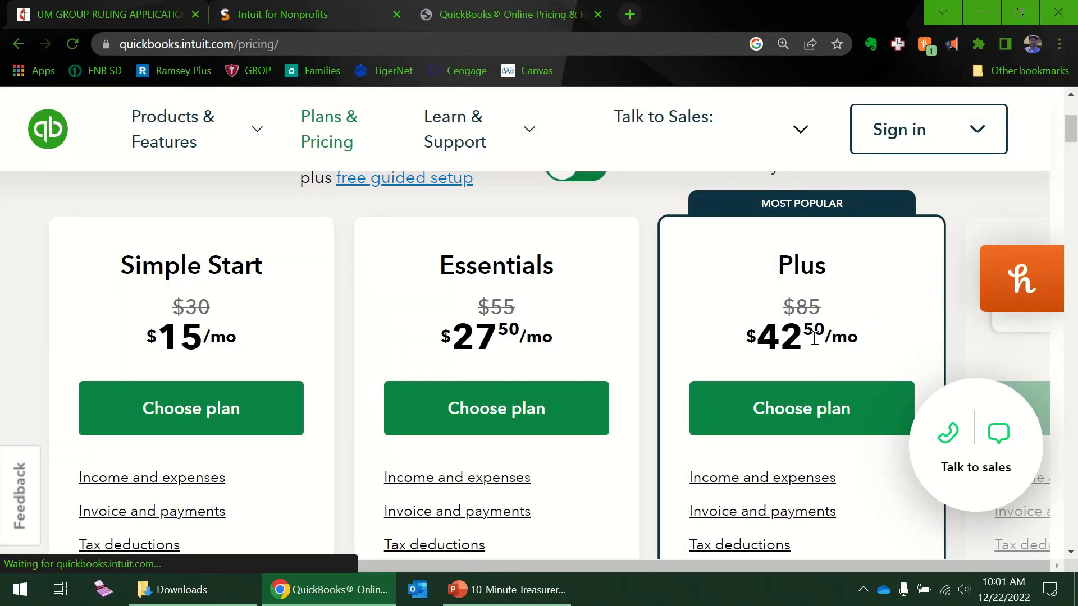
{"action": "left_click", "coordinate": [112, 599]}
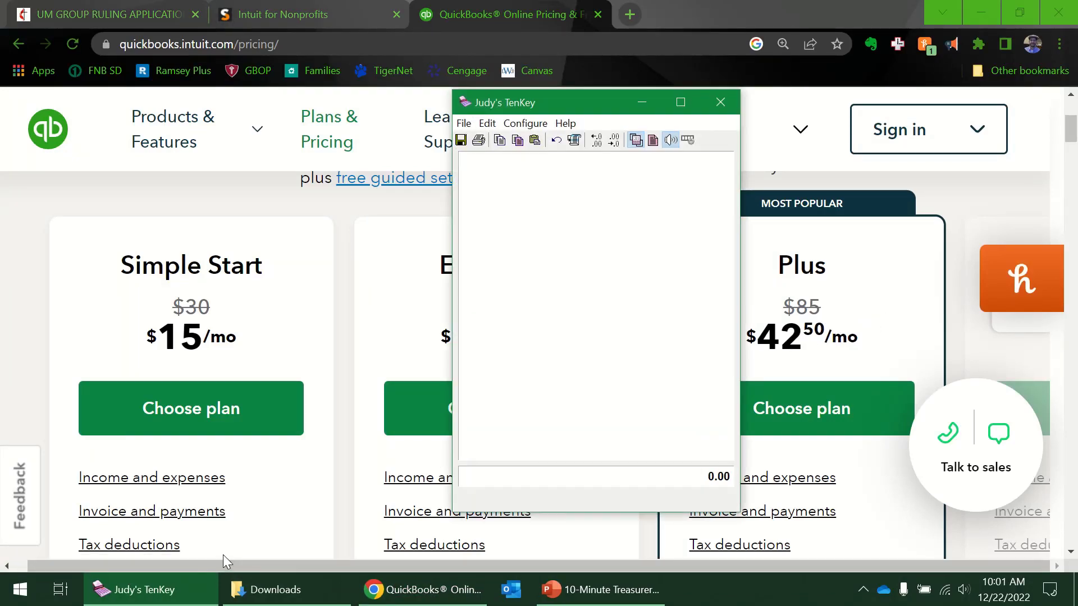
Calculate 42.50 × 12 = 510.00 and 85 × 12 = 1,020.00 on TenKey, then close it.
{"action": "type", "text": "42"}
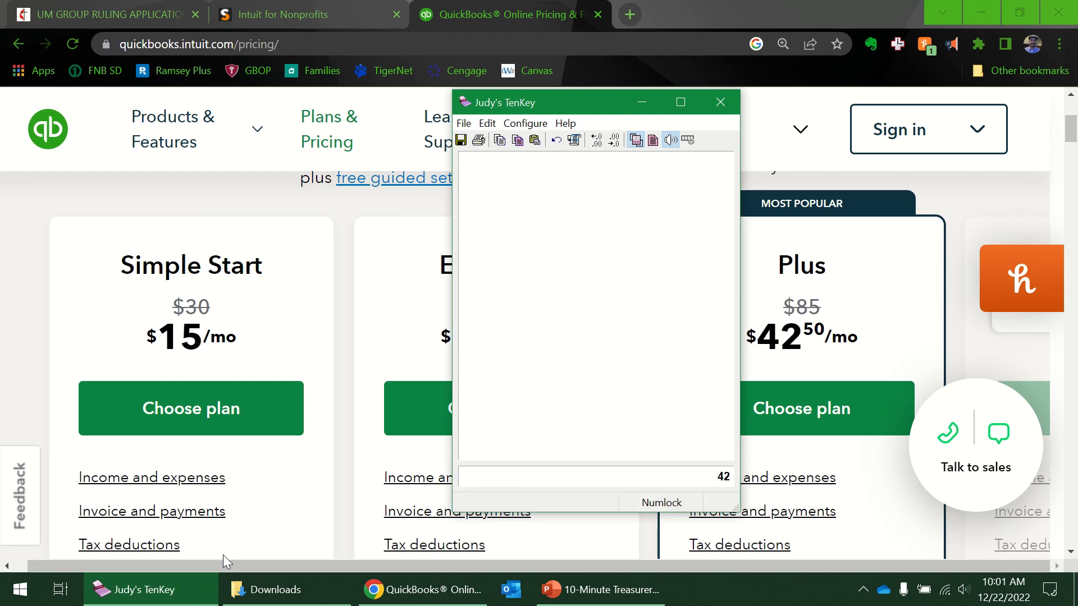
{"action": "type", "text": ".50"}
{"action": "key", "text": "KP_Multiply"}
{"action": "type", "text": "12"}
{"action": "key", "text": "Return"}
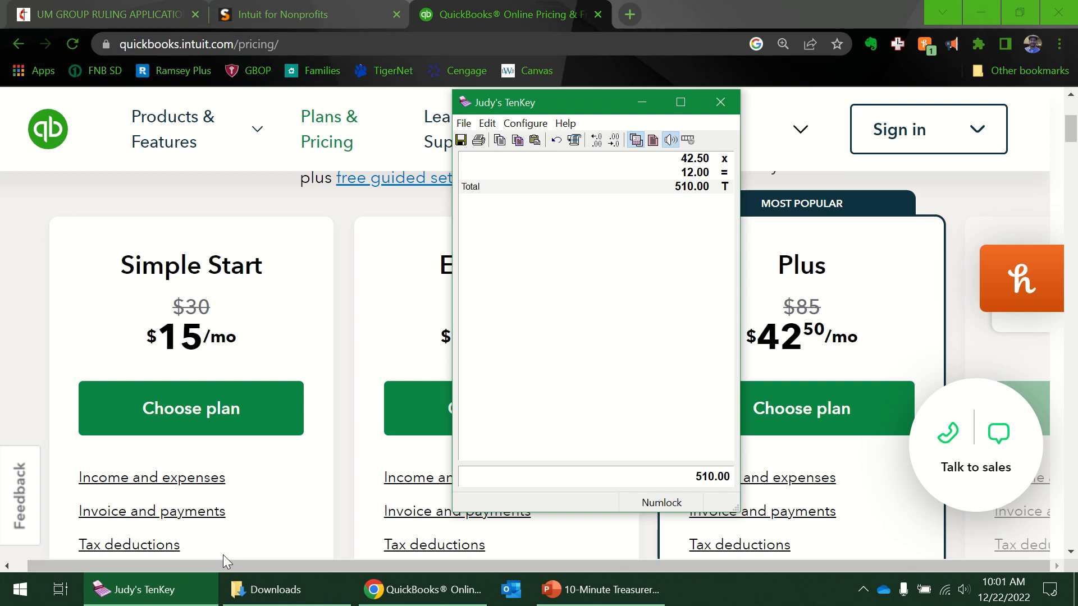
{"action": "type", "text": "85"}
{"action": "key", "text": "KP_Multiply"}
{"action": "key", "text": "Return"}
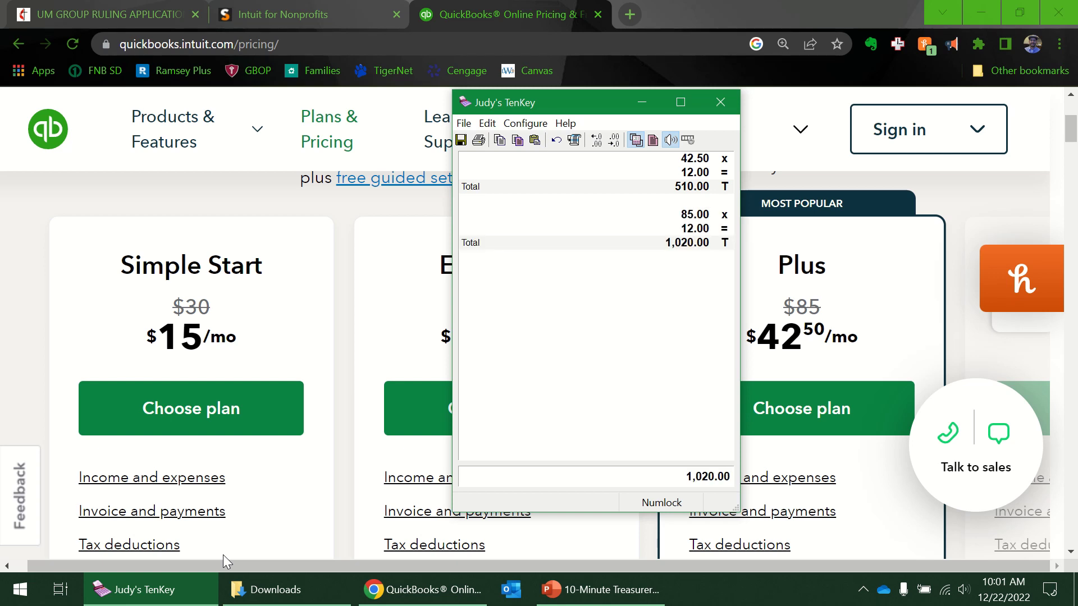
{"action": "left_click", "coordinate": [723, 100]}
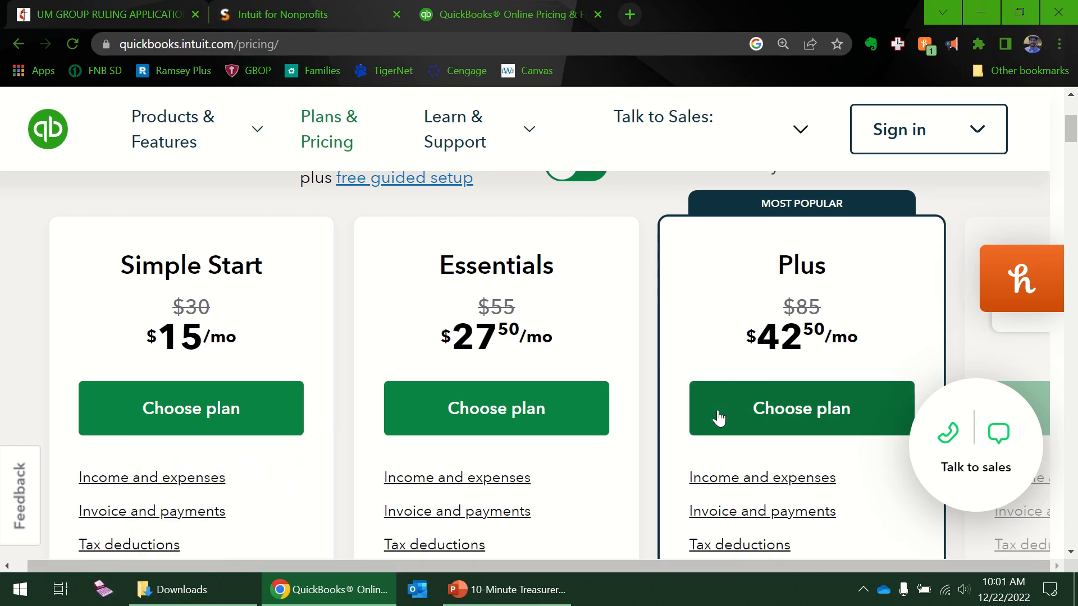
Reset the QuickBooks pricing page zoom to 100% and open the Honey shopping sidebar.
{"action": "scroll", "coordinate": [705, 443], "scroll_direction": "down", "scroll_amount": 2}
{"action": "scroll", "coordinate": [705, 443], "scroll_direction": "down", "scroll_amount": 8}
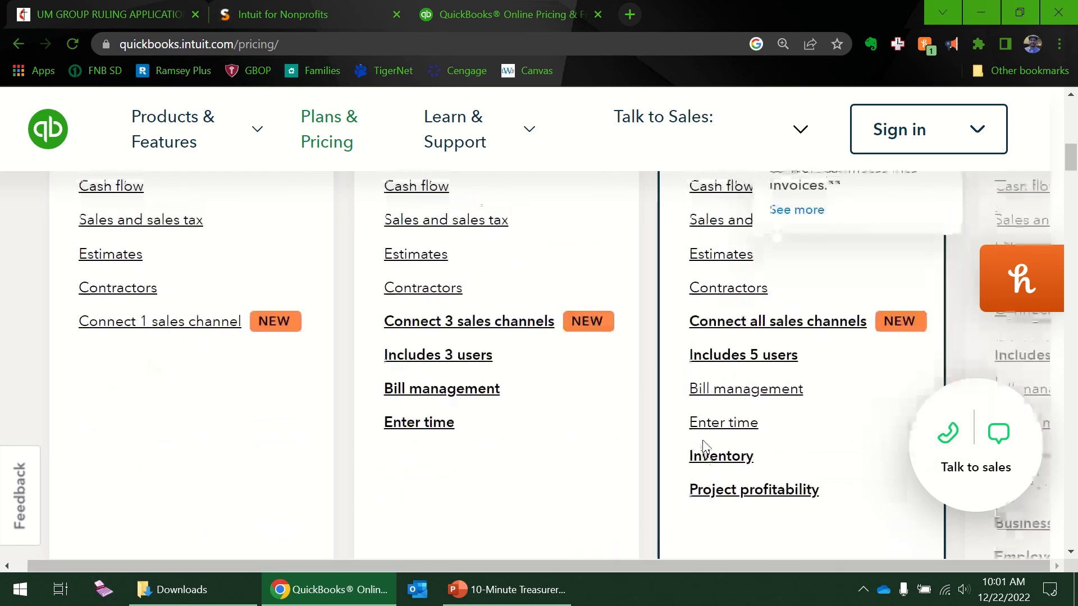
{"action": "scroll", "coordinate": [673, 393], "scroll_direction": "up", "scroll_amount": 6}
{"action": "key", "text": "ctrl+minus"}
{"action": "key", "text": "ctrl+minus"}
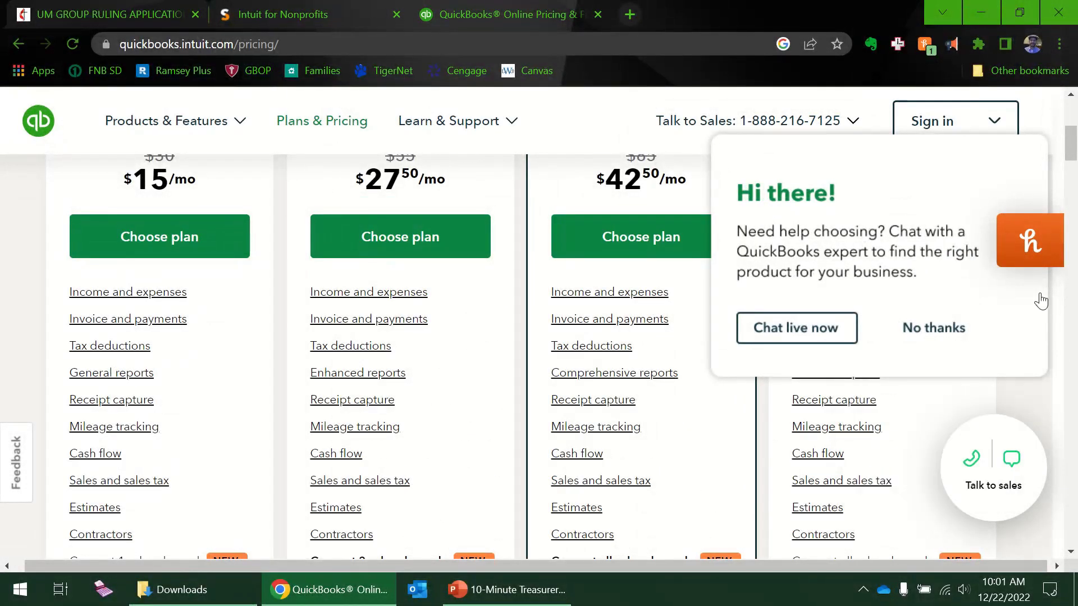
{"action": "left_click", "coordinate": [1030, 241]}
Close the QuickBooks pricing tab and choose JOIN on TechSoup's Intuit for Nonprofits page.
{"action": "scroll", "coordinate": [612, 354], "scroll_direction": "up", "scroll_amount": 6}
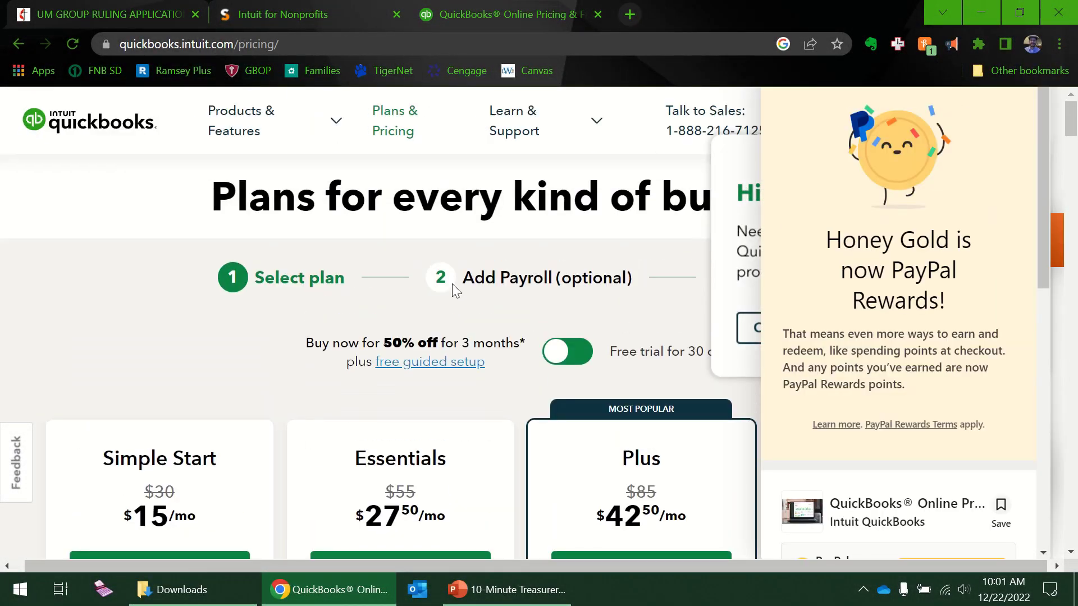
{"action": "left_click", "coordinate": [598, 15]}
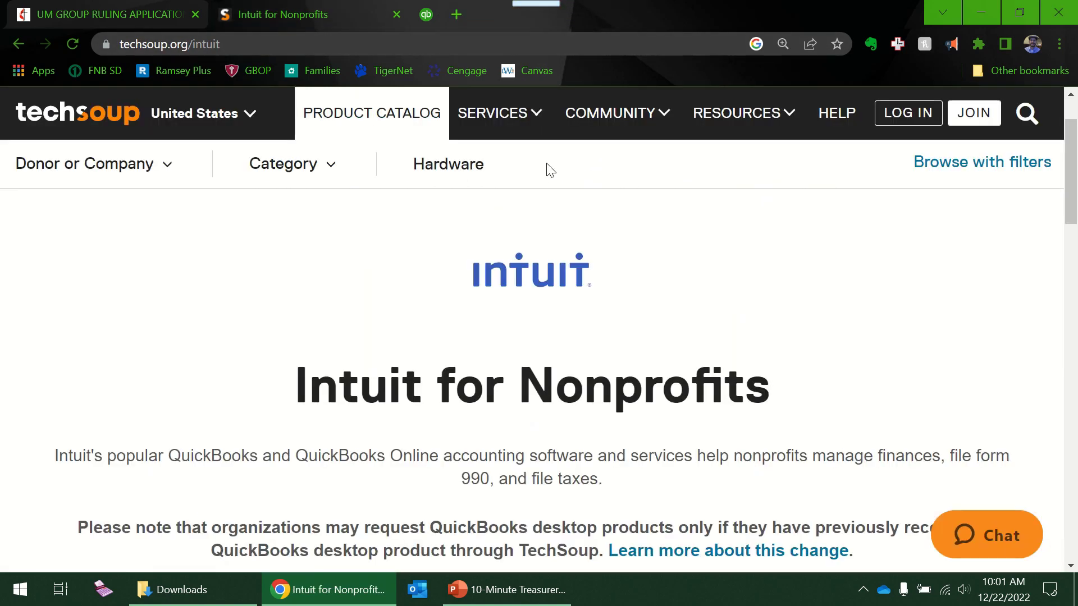
{"action": "left_click", "coordinate": [973, 115]}
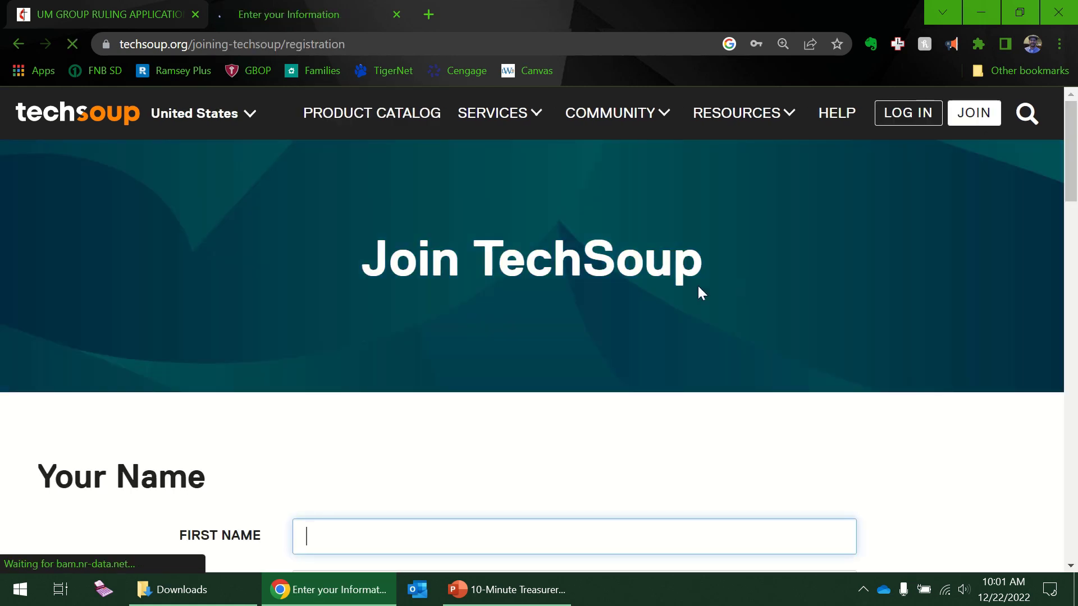
Enter the user's first and last name, replacing the email-style nickname with a plain community nickname.
{"action": "scroll", "coordinate": [696, 289], "scroll_direction": "down", "scroll_amount": 1}
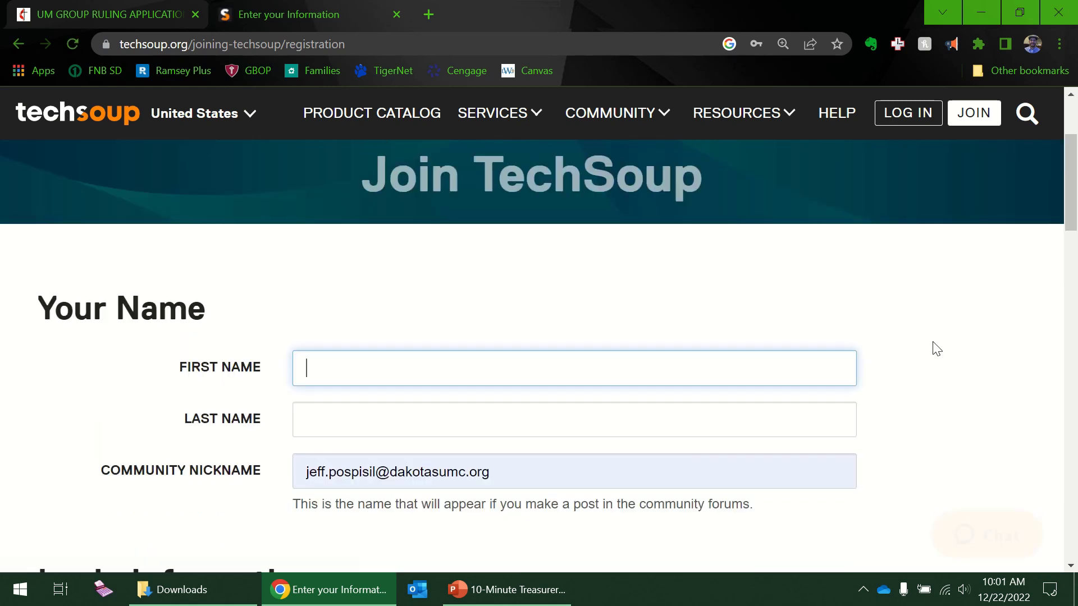
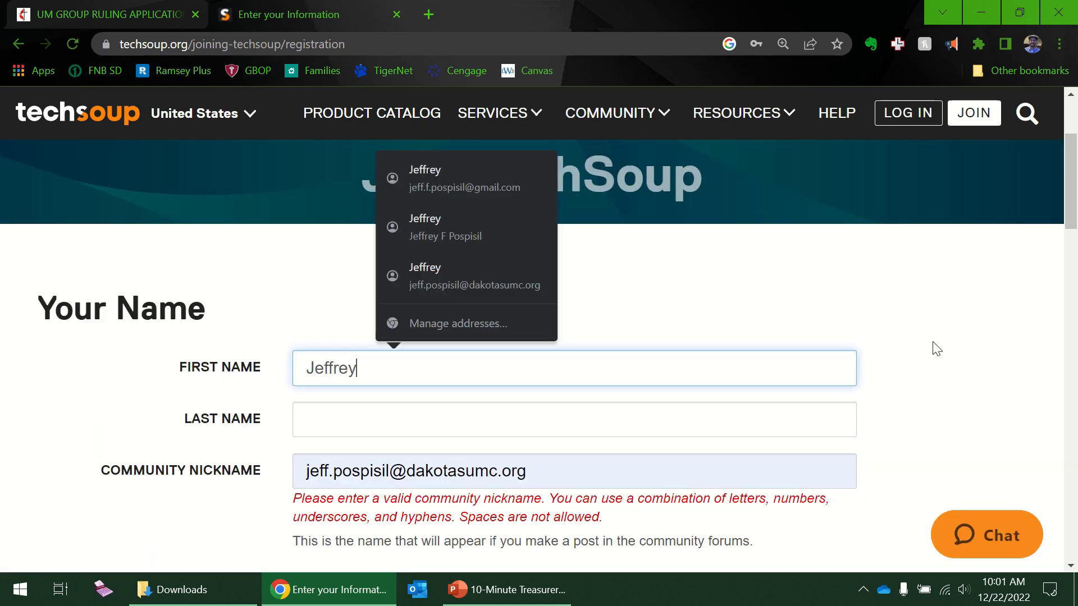
{"action": "key", "text": "Tab"}
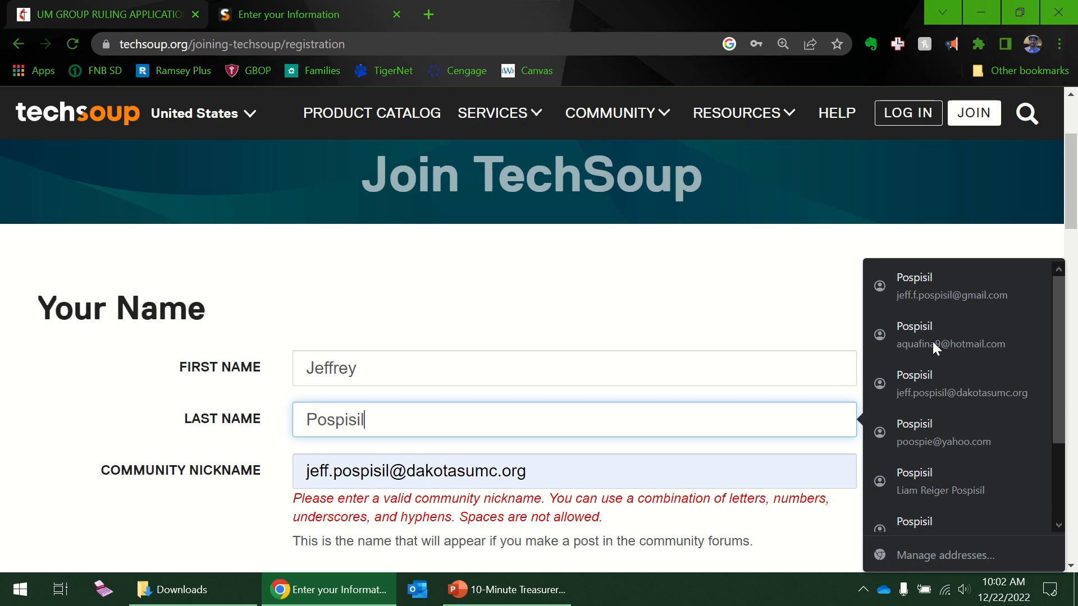
{"action": "key", "text": "Tab"}
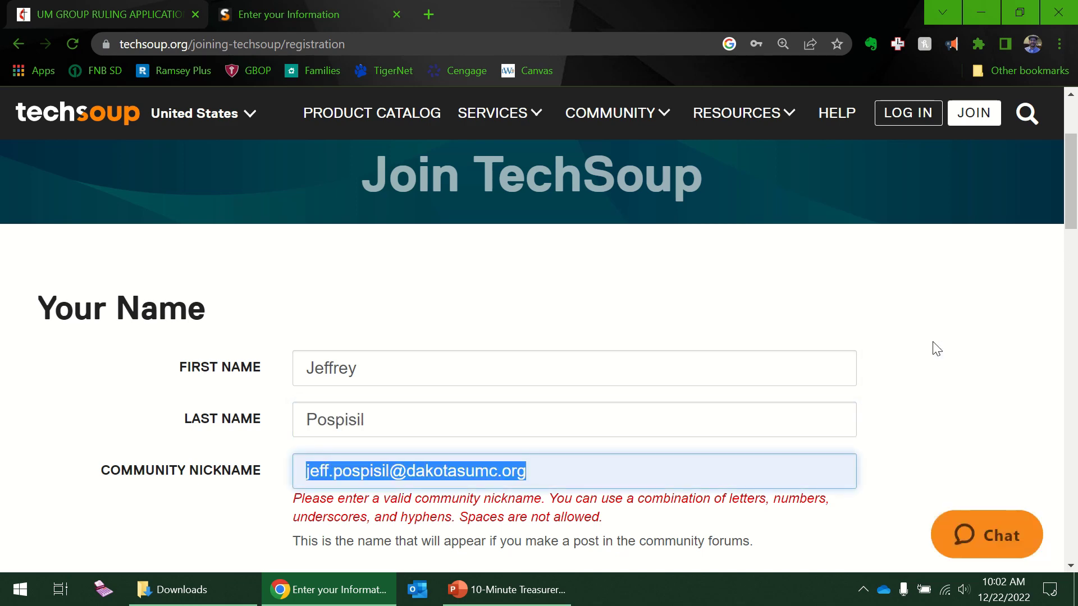
{"action": "scroll", "coordinate": [937, 349], "scroll_direction": "down", "scroll_amount": 3}
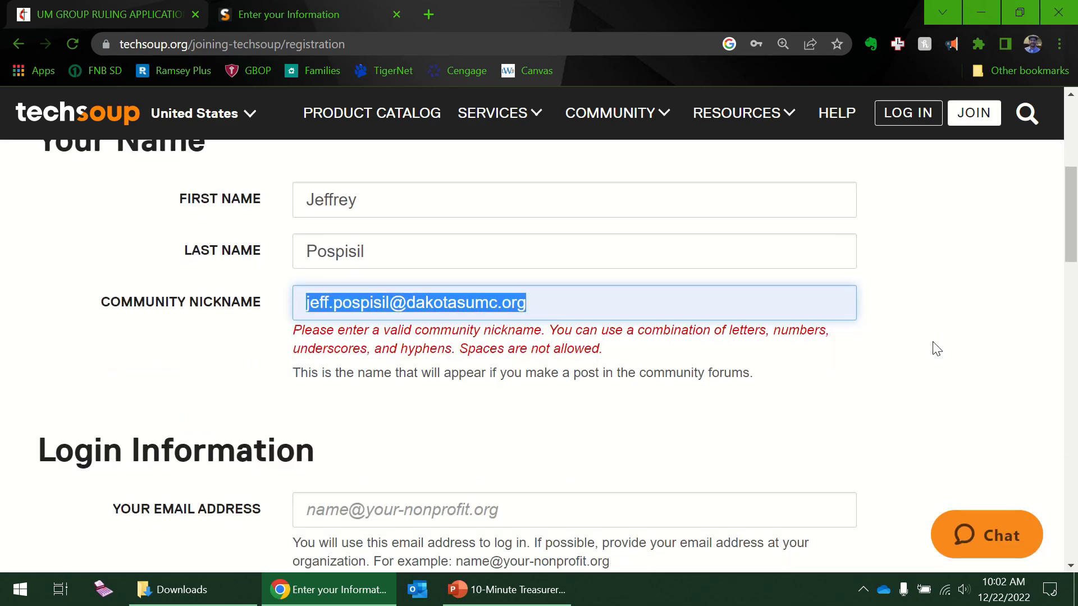
{"action": "key", "text": "BackSpace"}
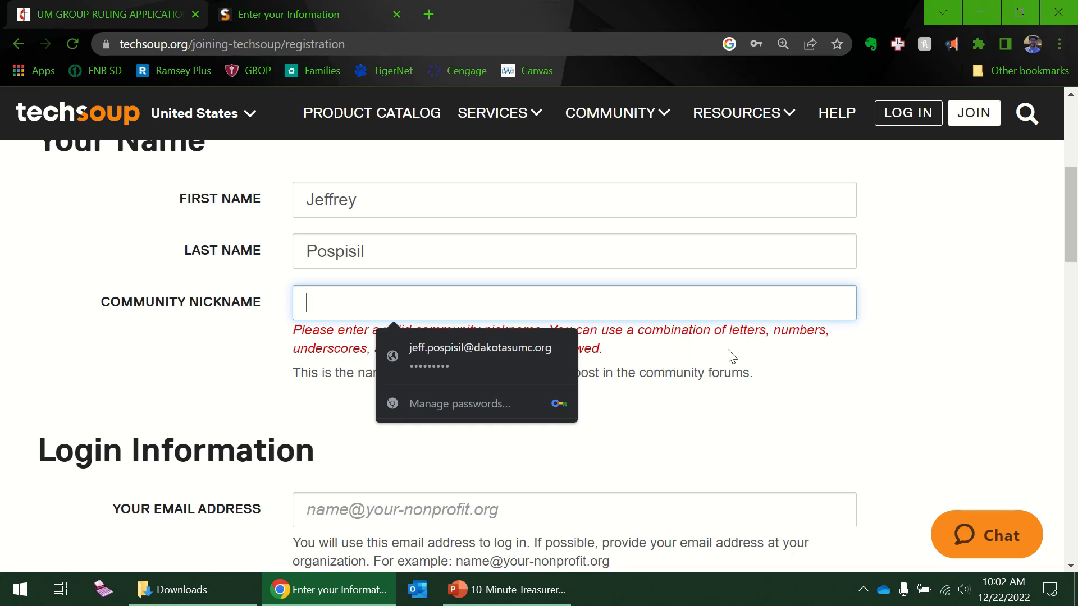
{"action": "scroll", "coordinate": [717, 369], "scroll_direction": "down", "scroll_amount": 1}
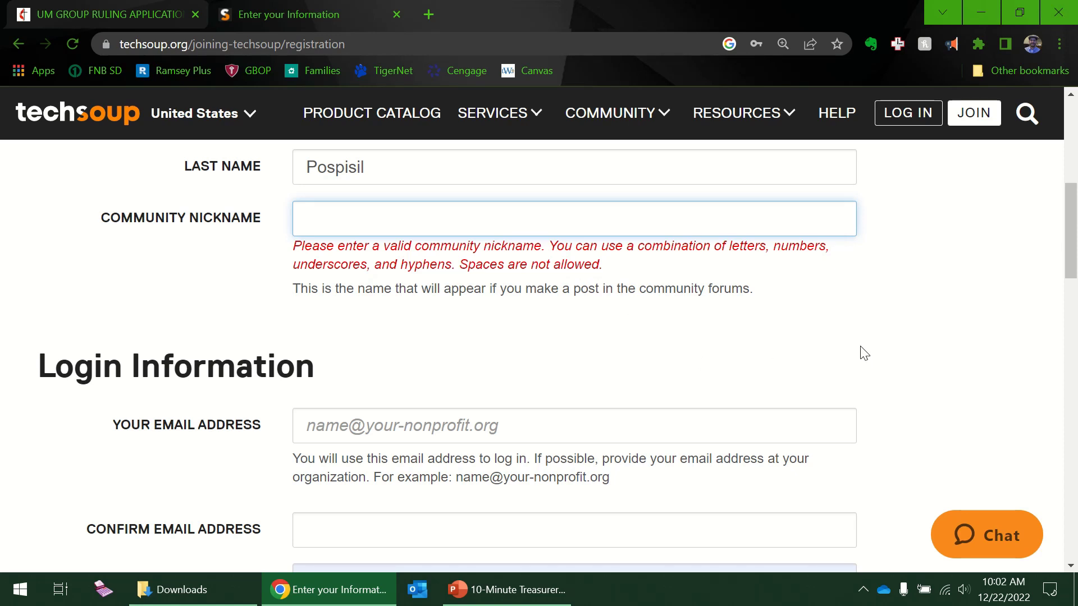
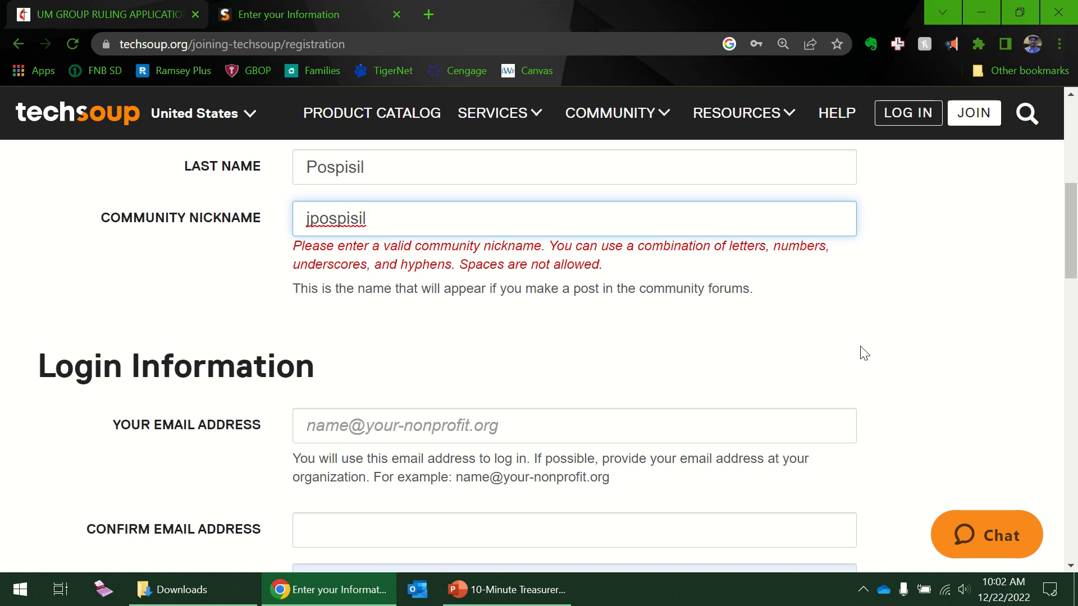
Fill both email fields with a saved address and enter the password and its confirmation.
{"action": "left_click", "coordinate": [422, 436]}
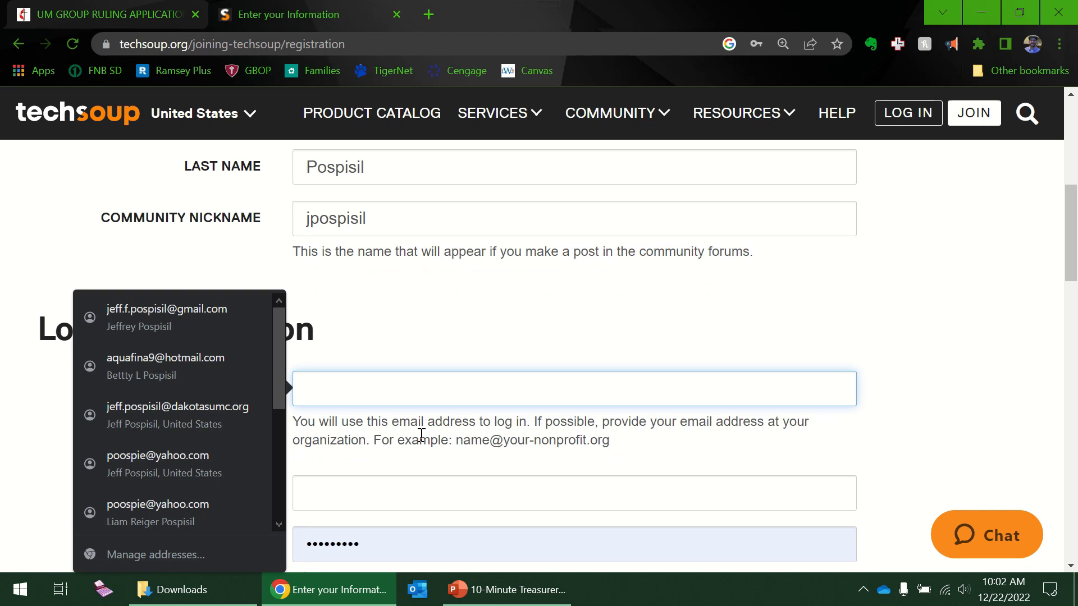
{"action": "left_click", "coordinate": [231, 329]}
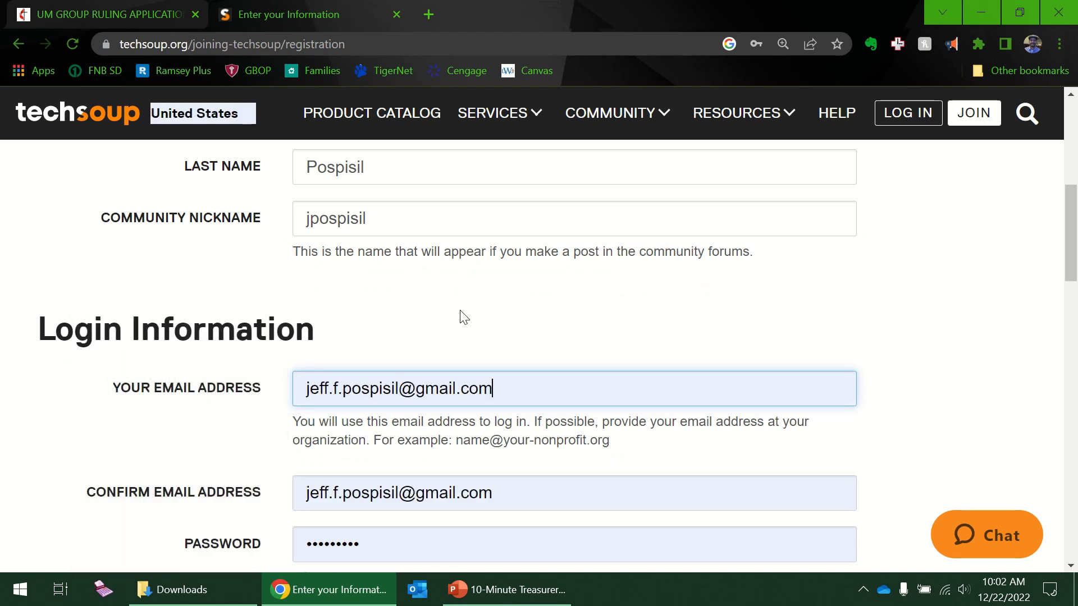
{"action": "scroll", "coordinate": [477, 320], "scroll_direction": "down", "scroll_amount": 3}
{"action": "double_click", "coordinate": [398, 375]}
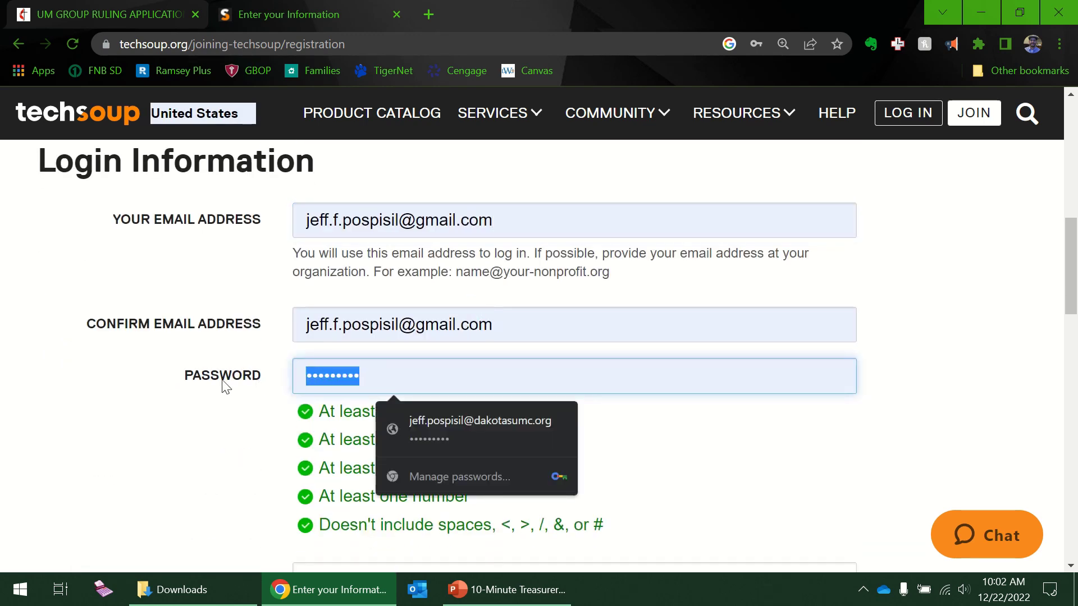
{"action": "type", "text": "••"}
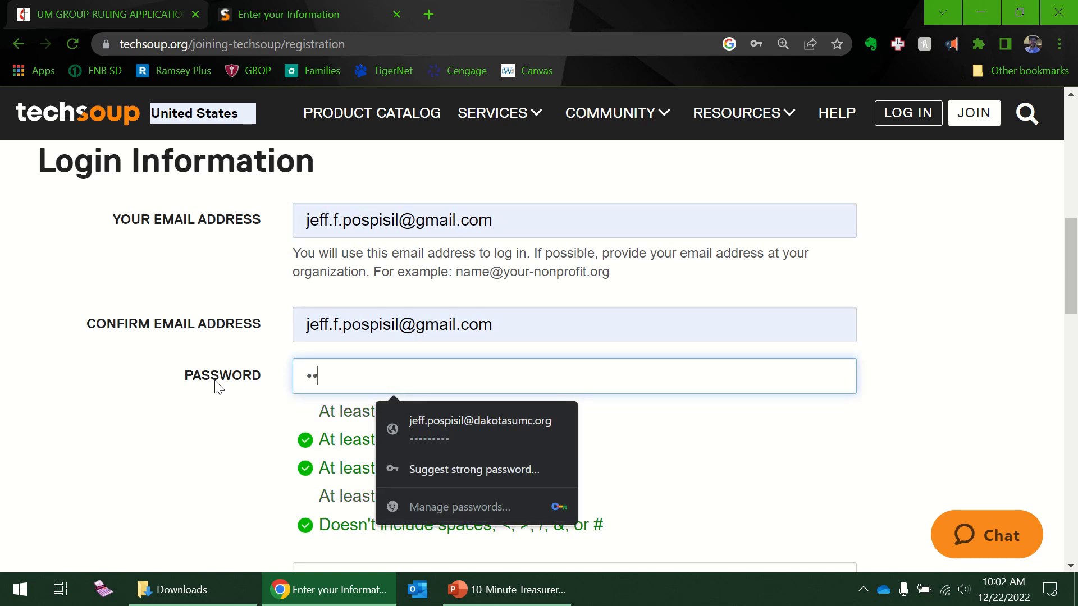
{"action": "type", "text": "••••••••"}
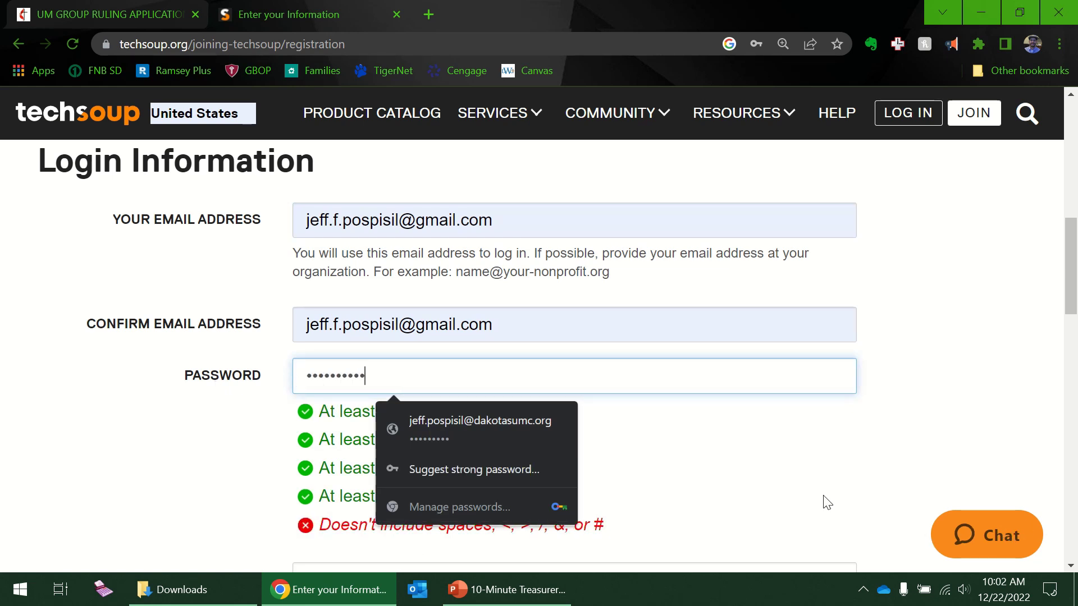
{"action": "scroll", "coordinate": [825, 501], "scroll_direction": "down", "scroll_amount": 2}
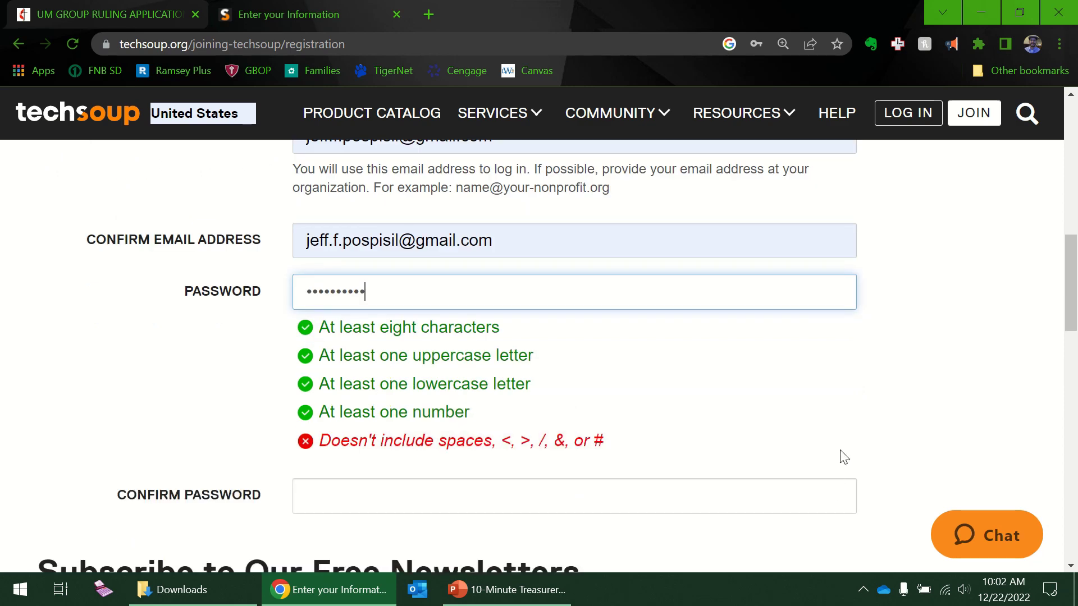
{"action": "scroll", "coordinate": [844, 457], "scroll_direction": "down", "scroll_amount": 1}
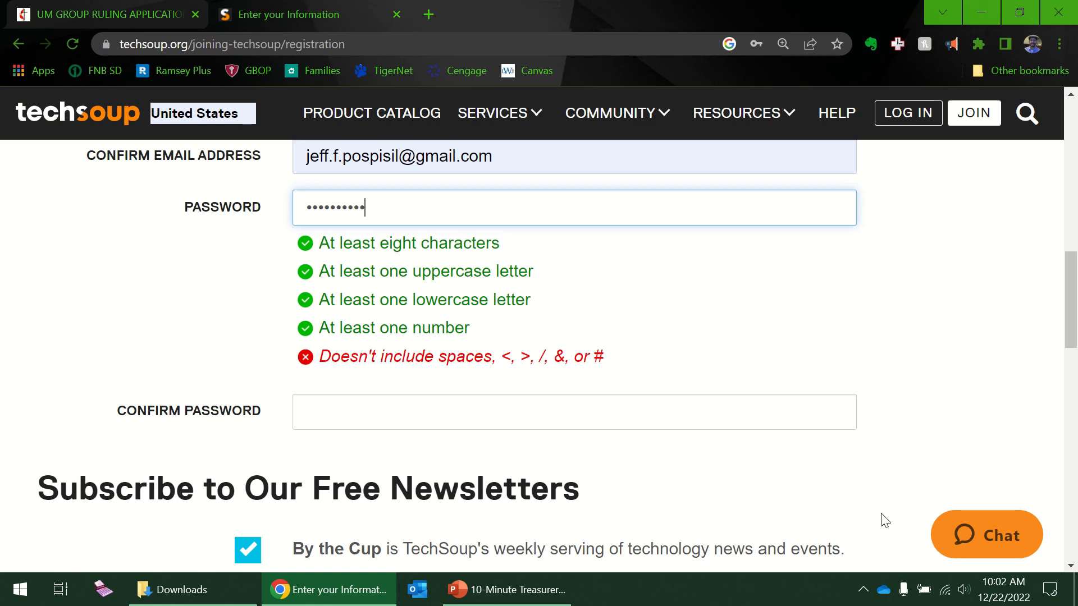
{"action": "left_click", "coordinate": [447, 404]}
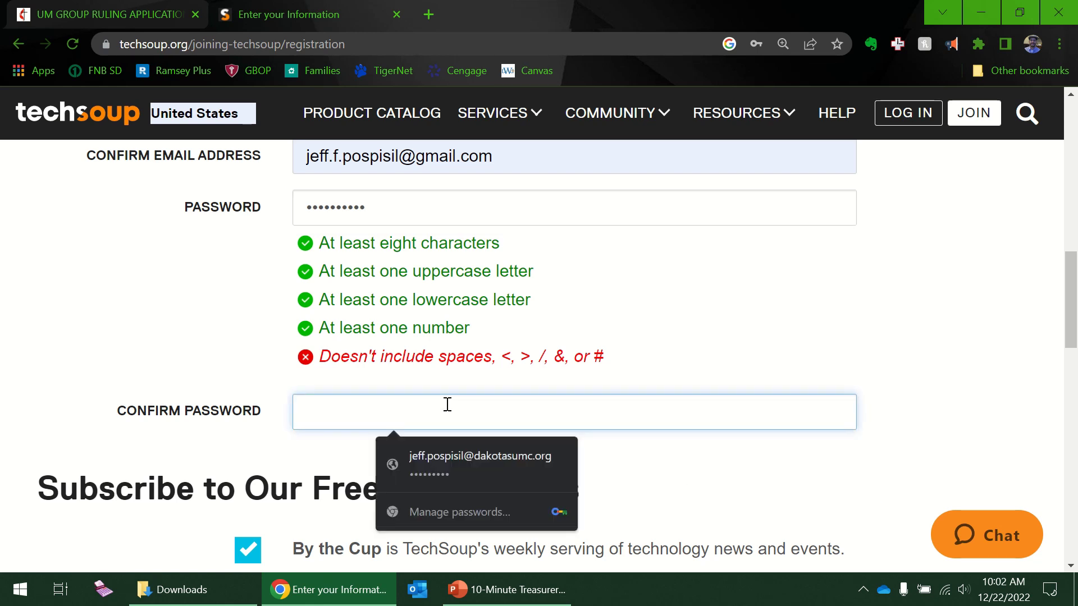
{"action": "type", "text": "••"}
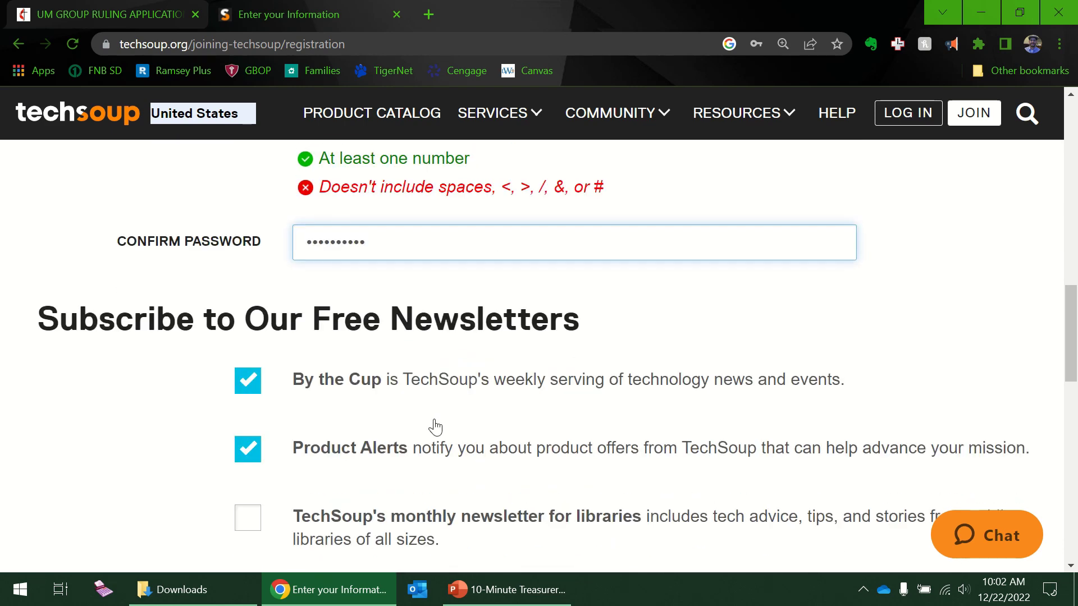
Opt out of the By the Cup and Product Alerts newsletters and submit the registration.
{"action": "scroll", "coordinate": [433, 426], "scroll_direction": "down", "scroll_amount": 1}
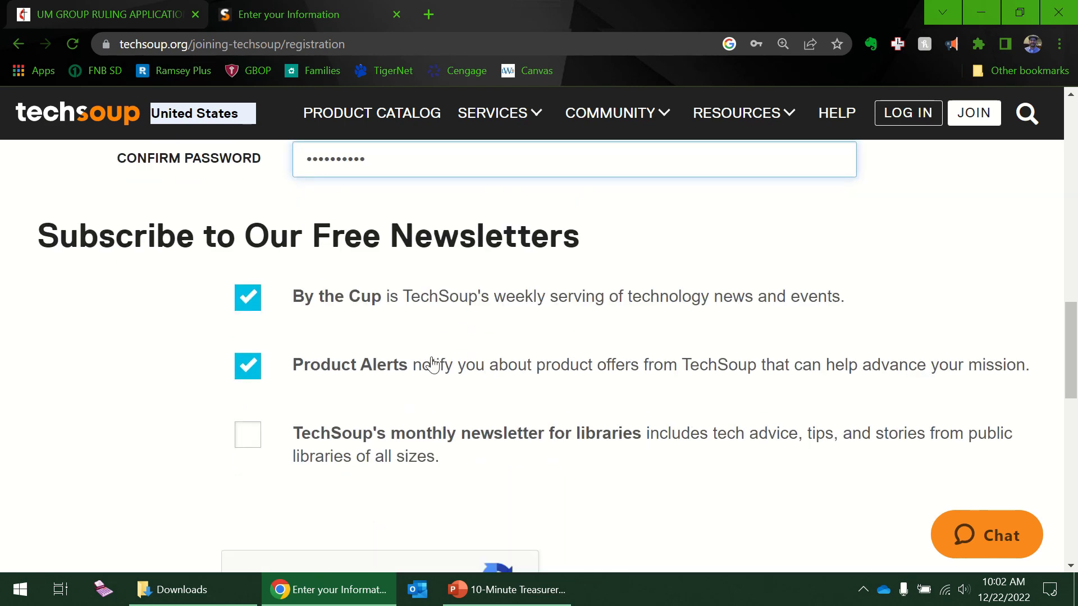
{"action": "left_click", "coordinate": [248, 305]}
{"action": "left_click", "coordinate": [250, 375]}
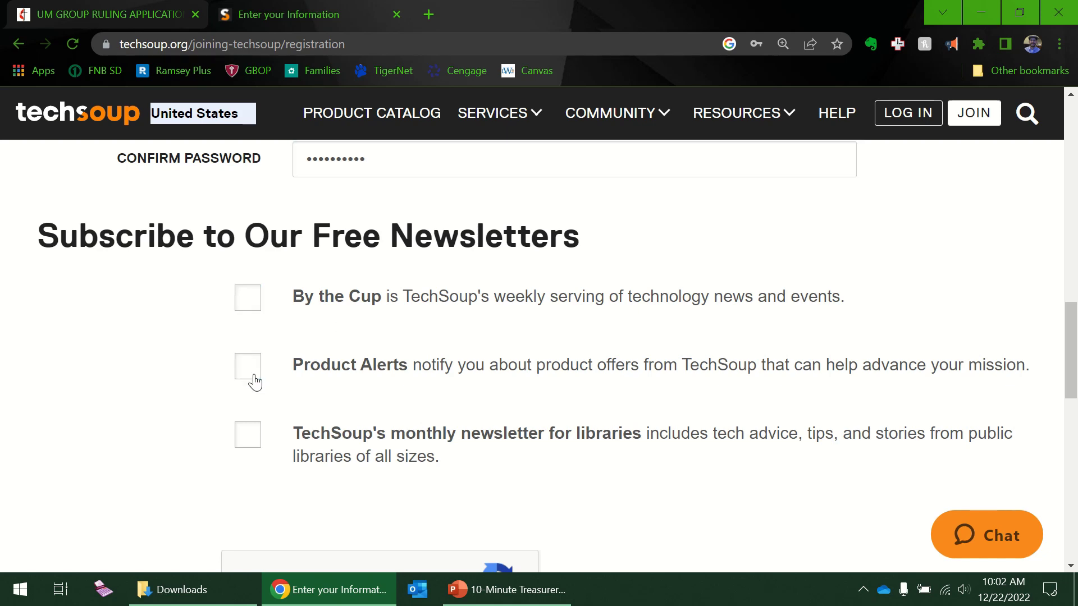
{"action": "scroll", "coordinate": [534, 415], "scroll_direction": "down", "scroll_amount": 3}
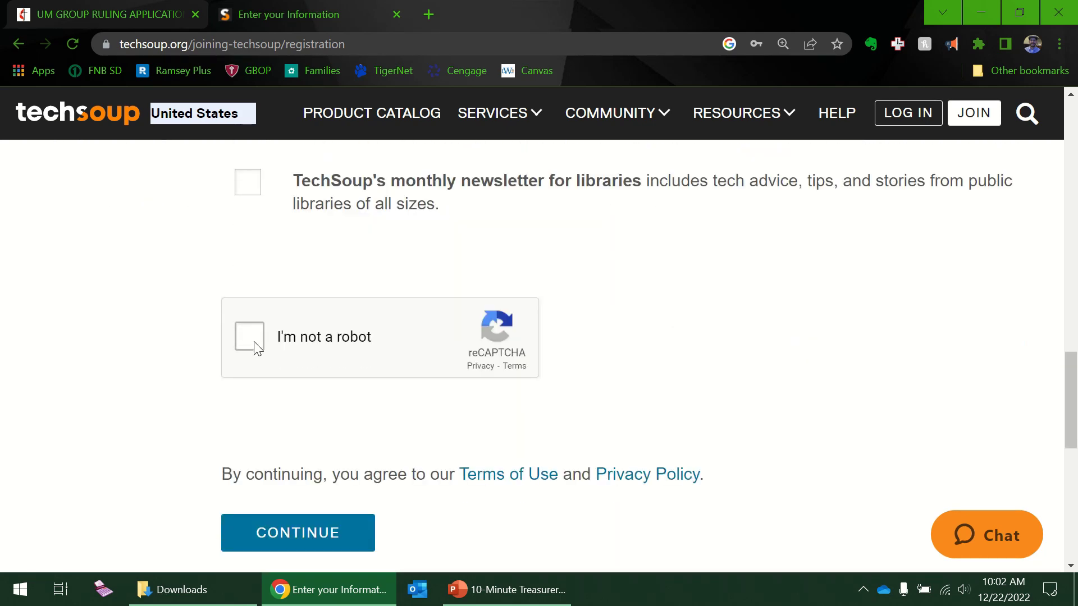
{"action": "scroll", "coordinate": [354, 433], "scroll_direction": "down", "scroll_amount": 2}
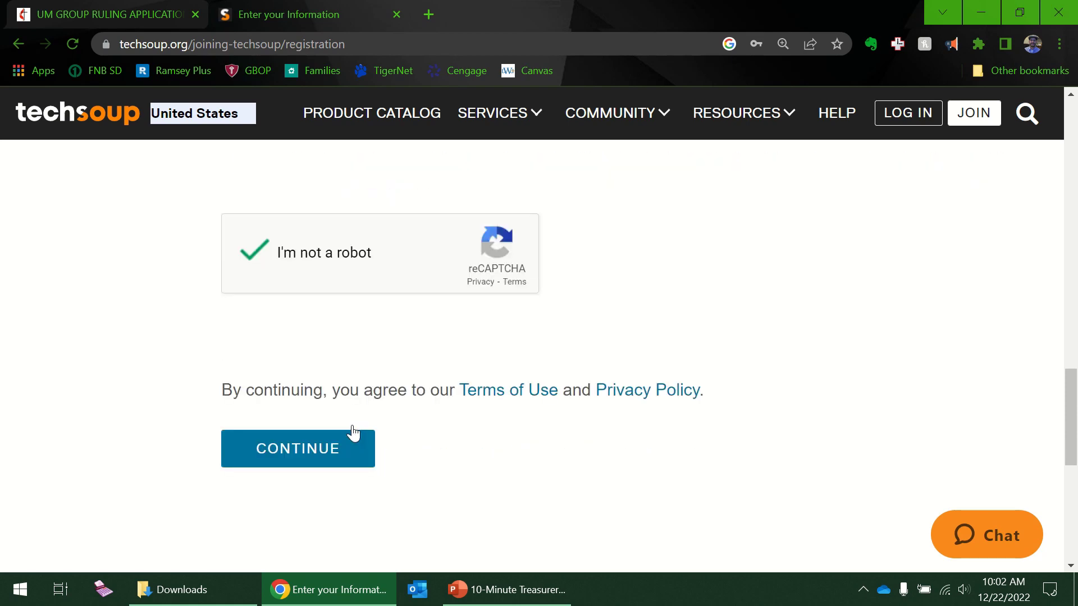
{"action": "left_click", "coordinate": [297, 381]}
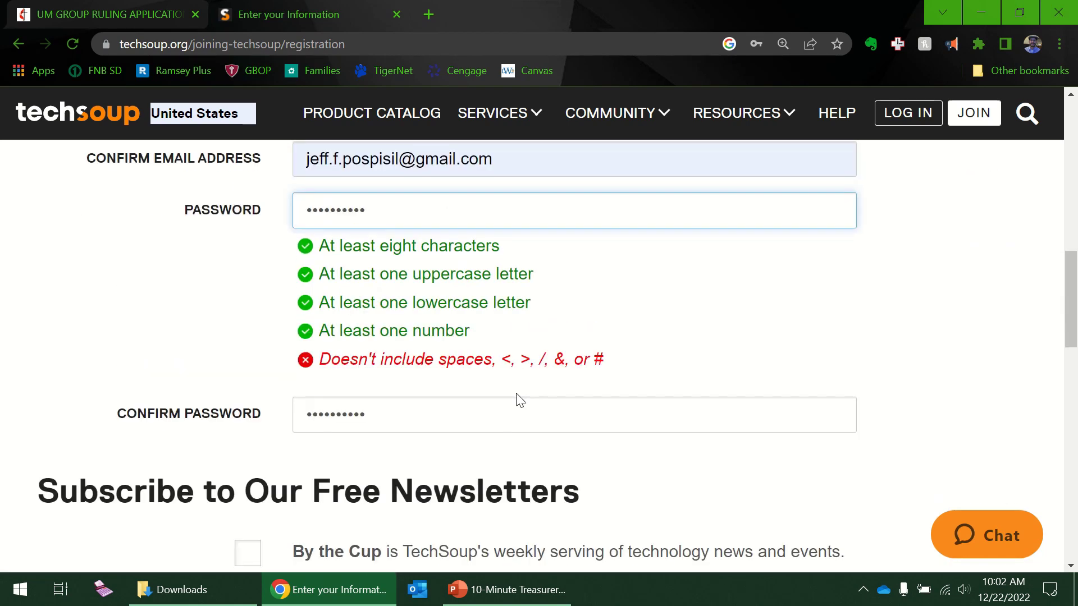
Retype the rejected password in both password fields and resubmit the form.
{"action": "scroll", "coordinate": [522, 379], "scroll_direction": "up", "scroll_amount": 1}
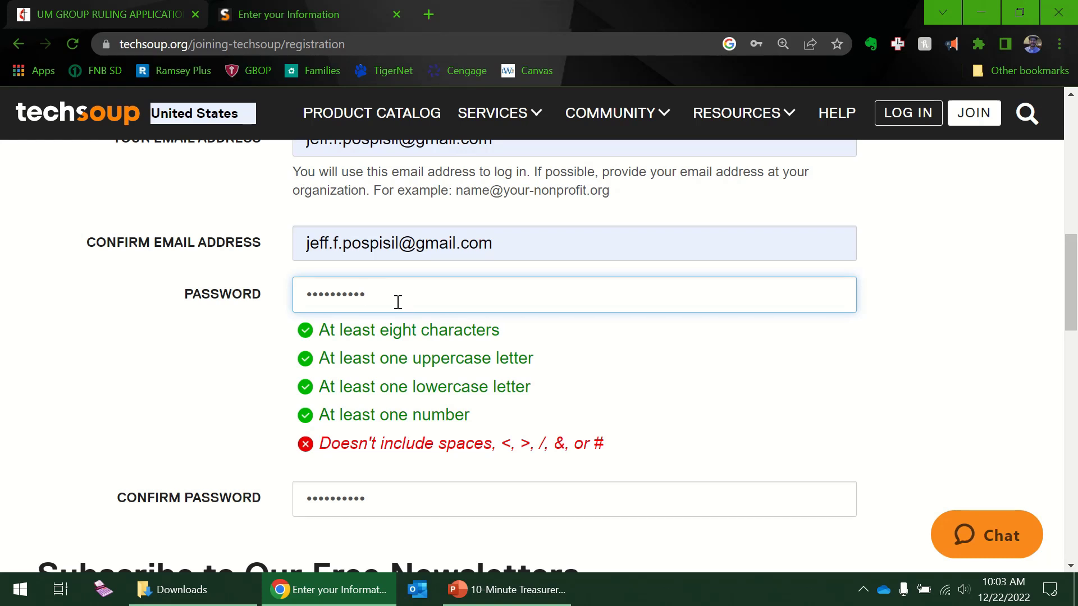
{"action": "key", "text": "ctrl+a"}
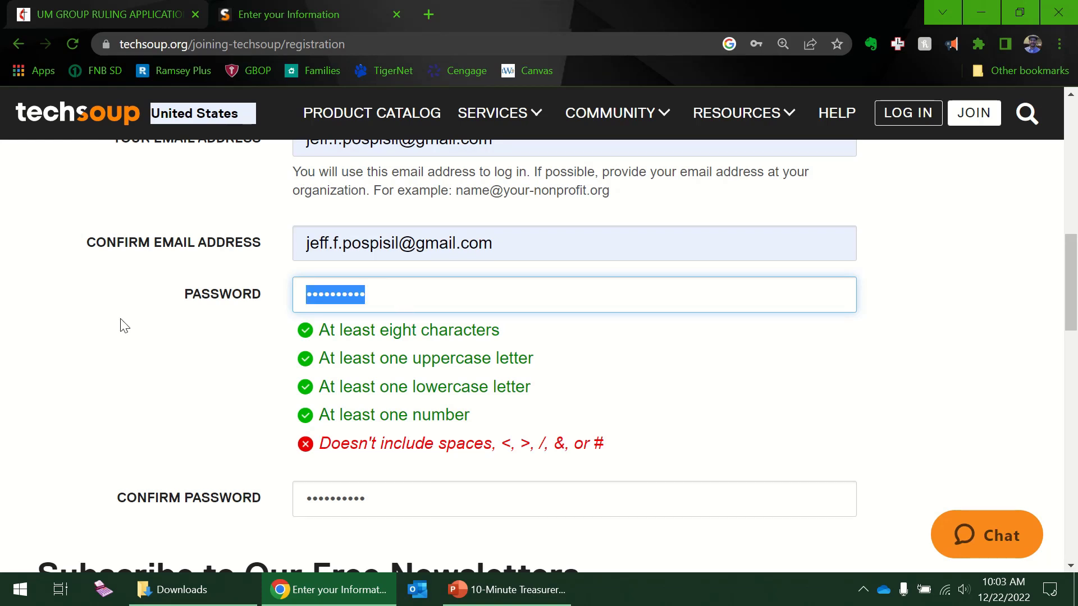
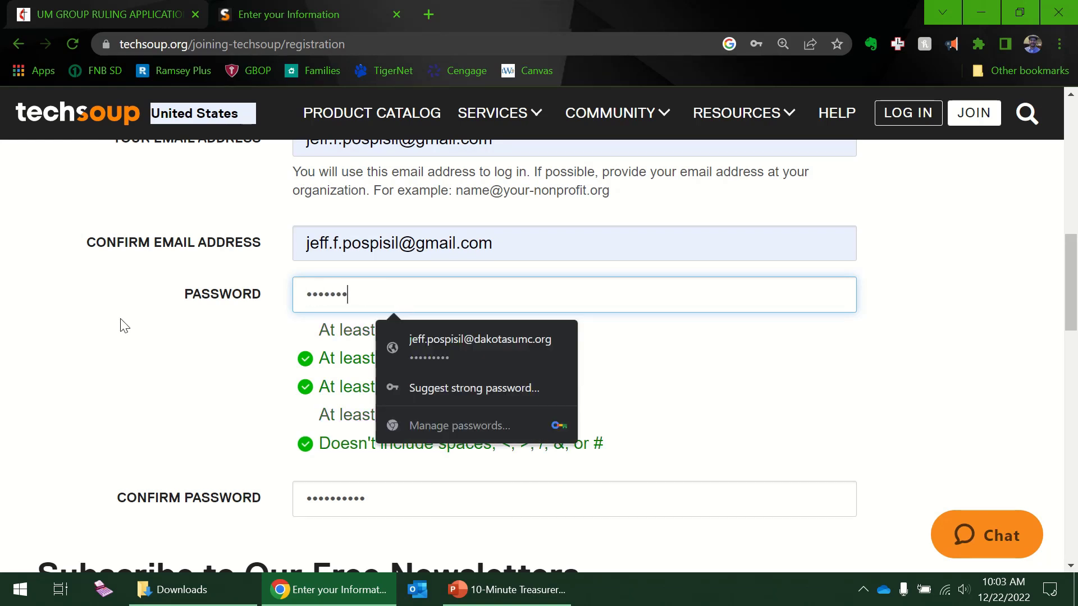
{"action": "key", "text": "Tab"}
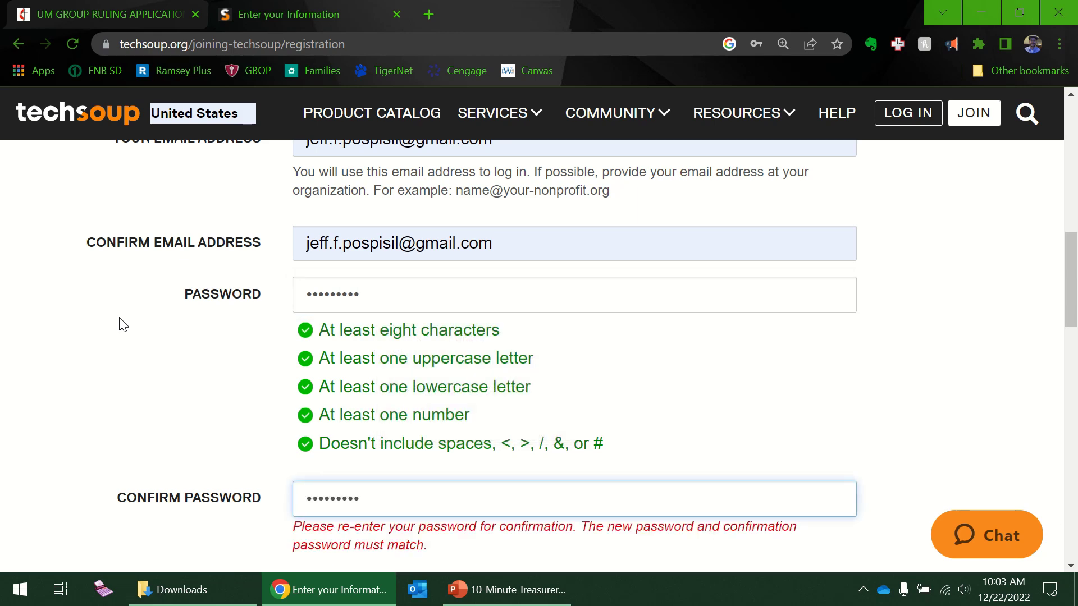
{"action": "scroll", "coordinate": [435, 358], "scroll_direction": "down", "scroll_amount": 15}
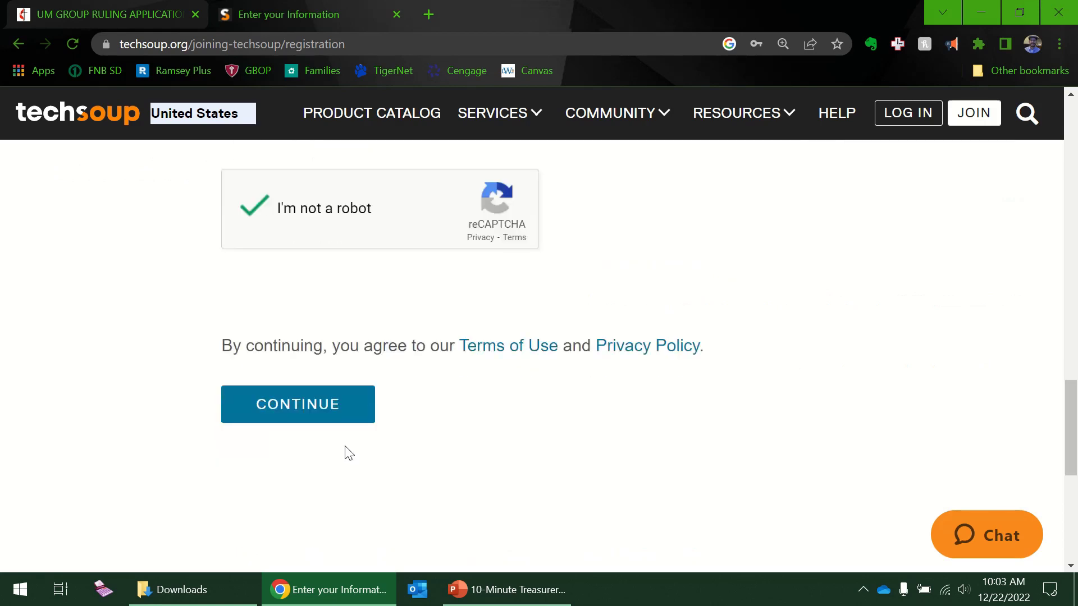
{"action": "left_click", "coordinate": [328, 421]}
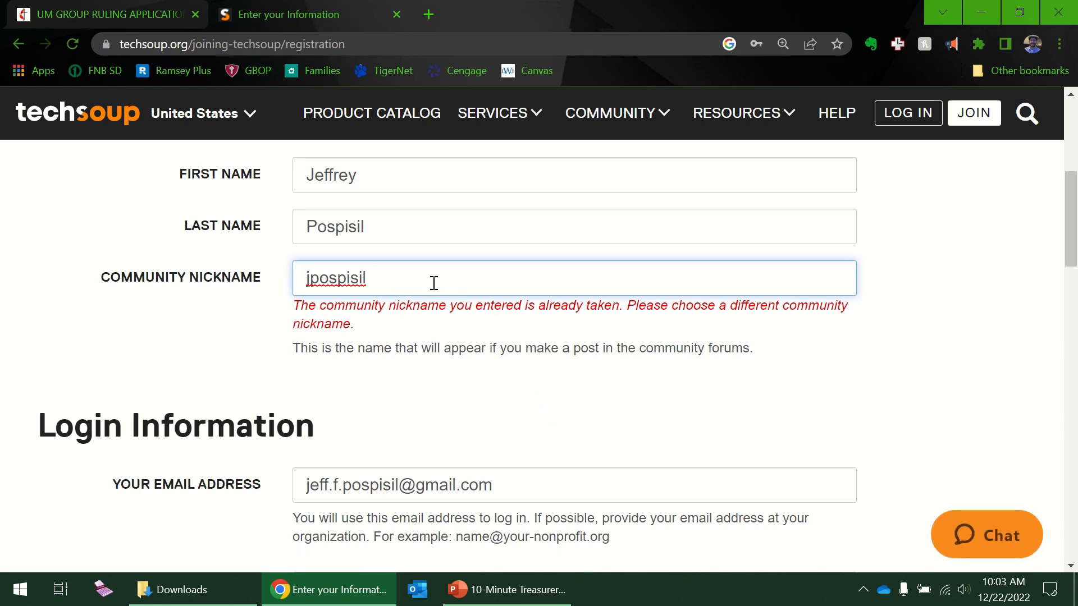
Append 34 to the taken community nickname and pass the I'm not a robot check.
{"action": "left_click_drag", "start_coordinate": [434, 283], "coordinate": [272, 284]}
{"action": "left_click", "coordinate": [408, 286]}
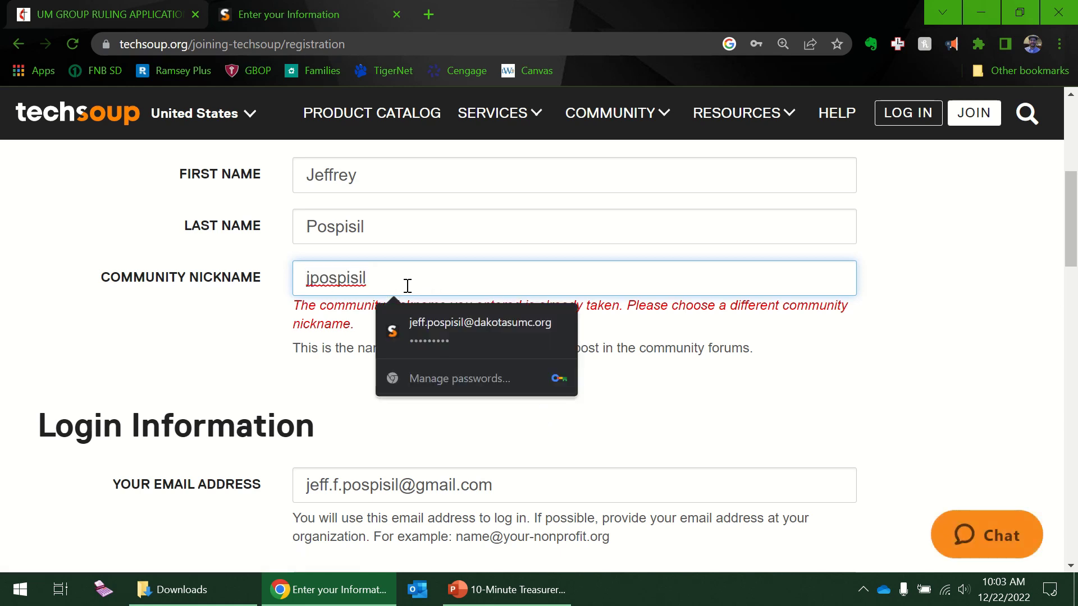
{"action": "type", "text": "34"}
{"action": "scroll", "coordinate": [399, 354], "scroll_direction": "down", "scroll_amount": 15}
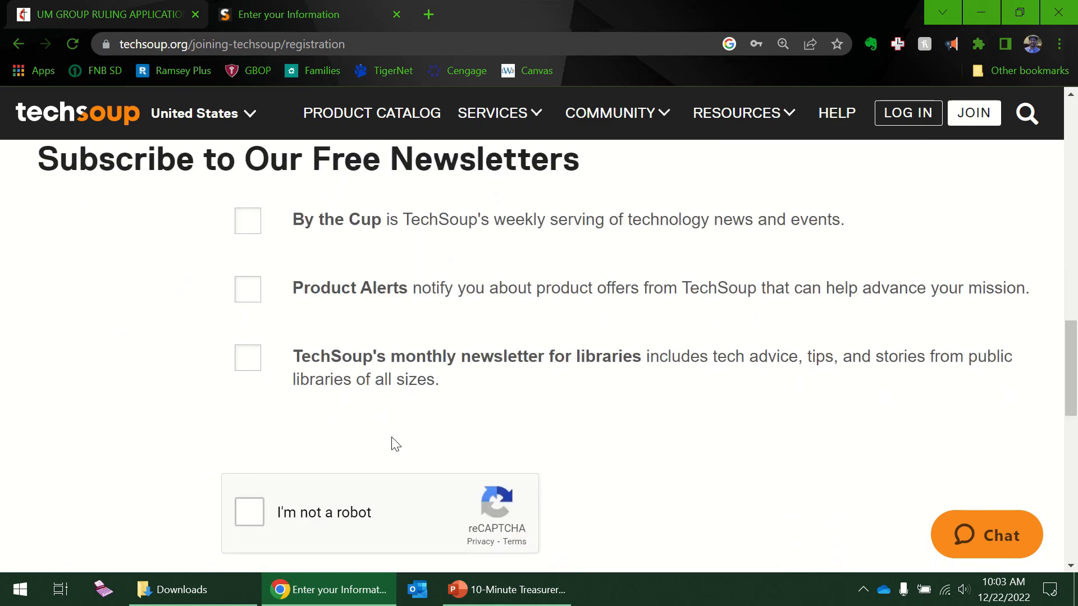
{"action": "scroll", "coordinate": [396, 445], "scroll_direction": "down", "scroll_amount": 5}
{"action": "left_click", "coordinate": [241, 181]}
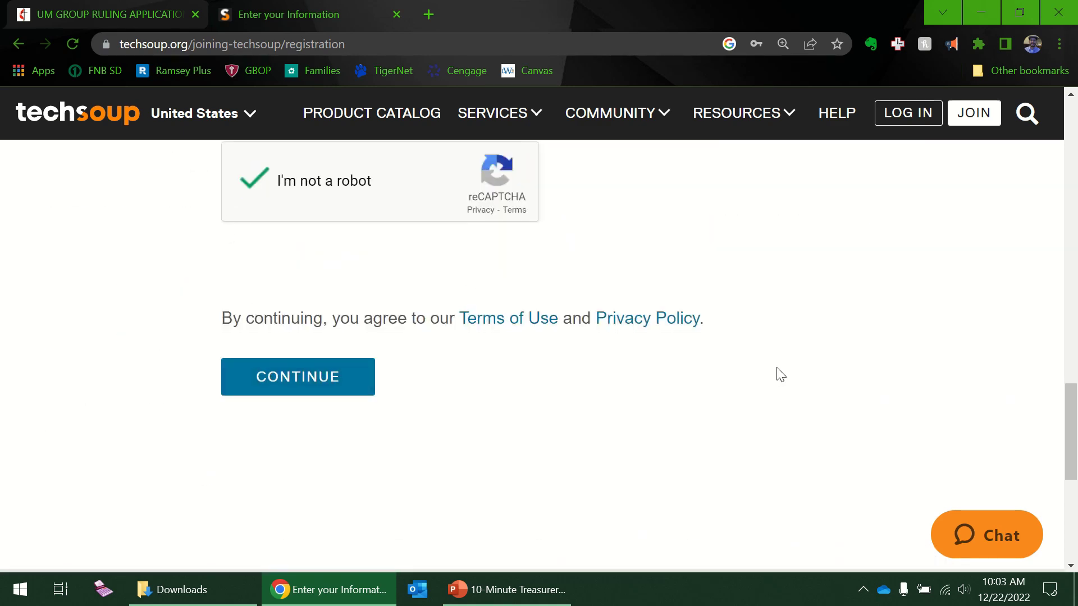
{"action": "scroll", "coordinate": [781, 374], "scroll_direction": "up", "scroll_amount": 10}
{"action": "scroll", "coordinate": [780, 374], "scroll_direction": "down", "scroll_amount": 3}
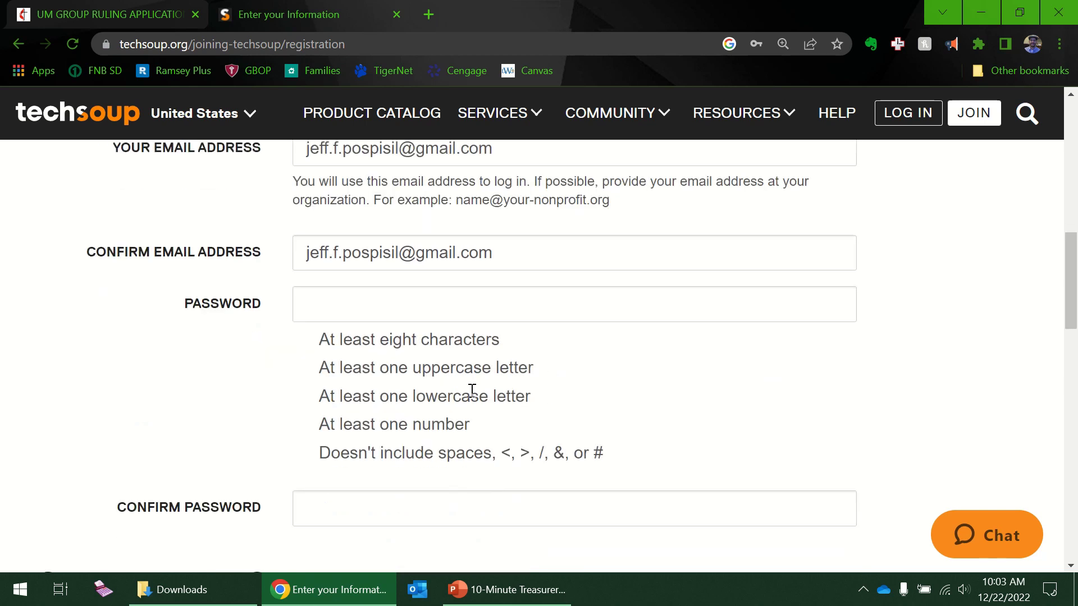
Re-enter a valid account password and its confirmation, then submit the registration.
{"action": "left_click", "coordinate": [401, 309]}
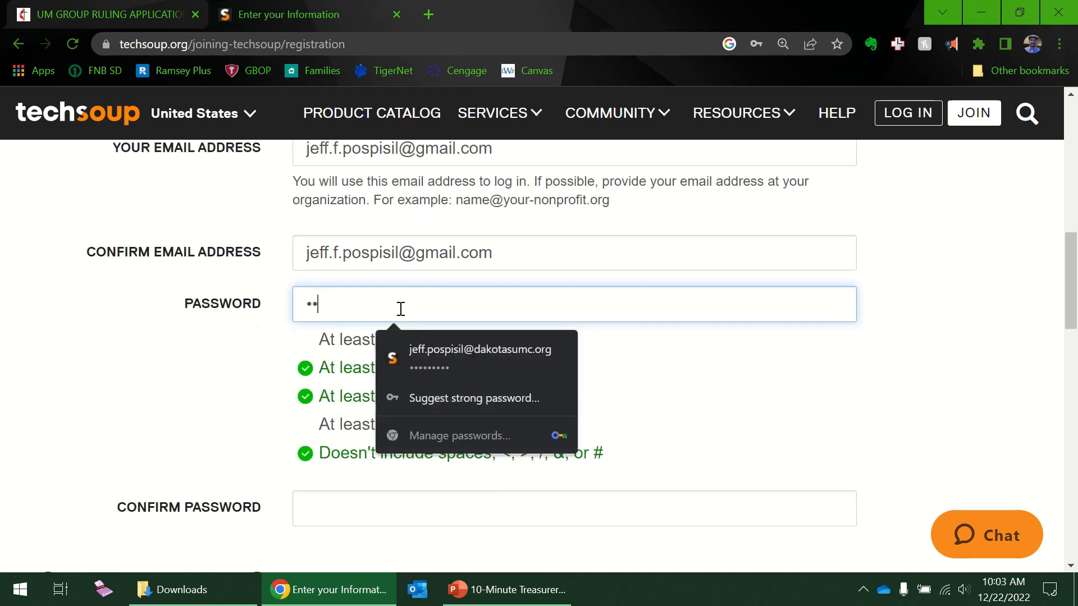
{"action": "key", "text": "Tab"}
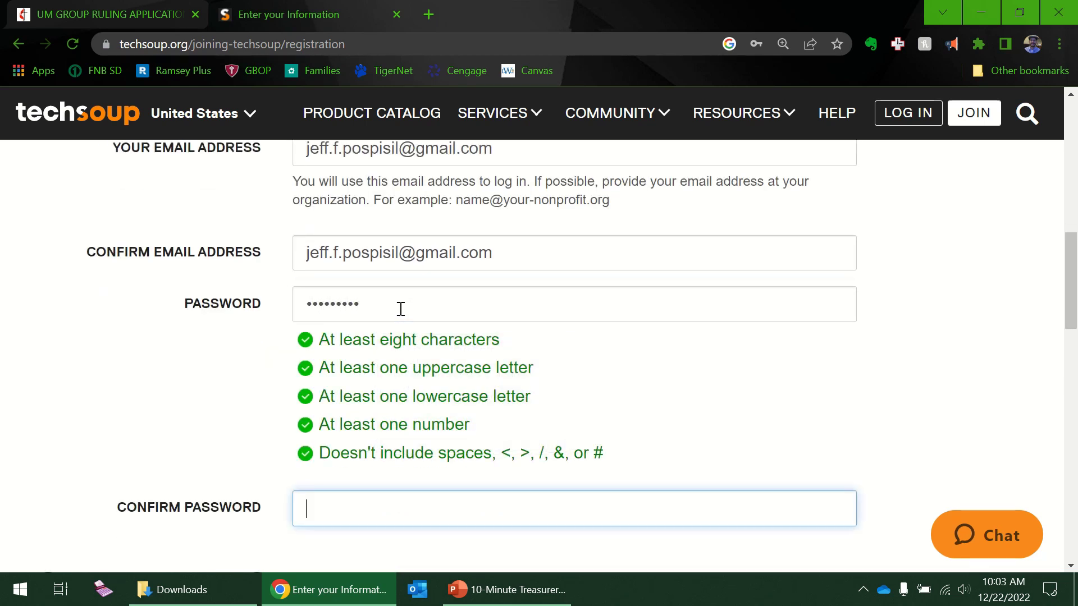
{"action": "scroll", "coordinate": [365, 315], "scroll_direction": "down", "scroll_amount": 10}
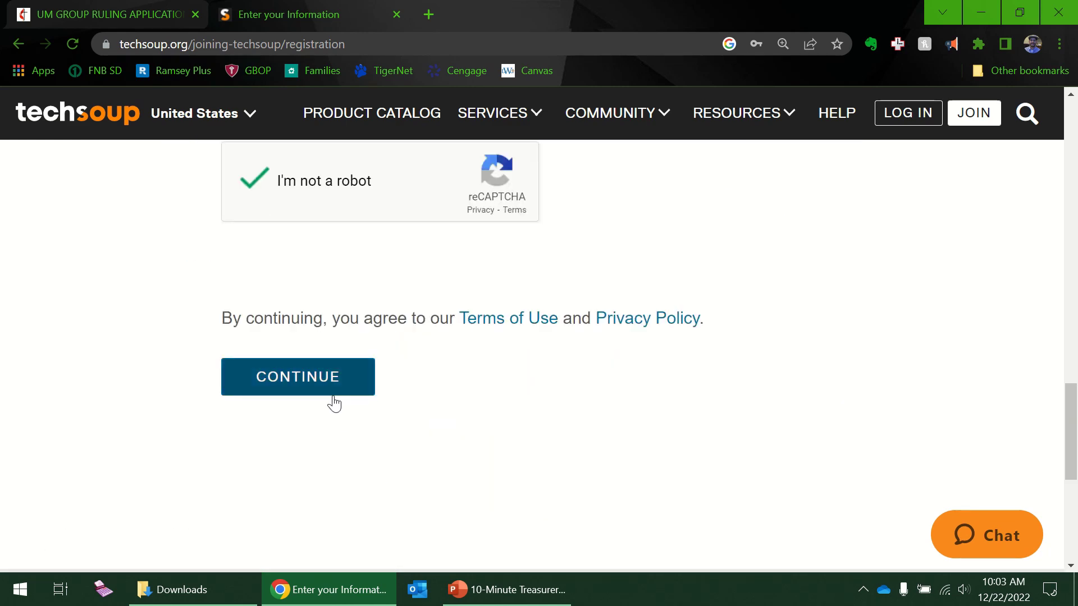
{"action": "left_click", "coordinate": [334, 393]}
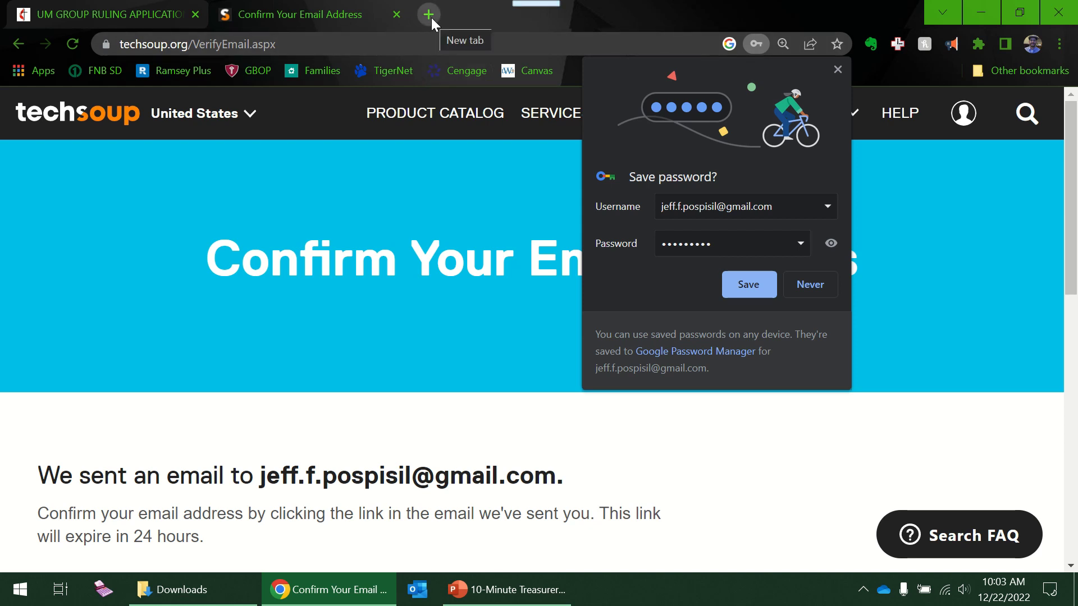
Go to gmail.com in a new browser tab.
{"action": "left_click", "coordinate": [391, 42]}
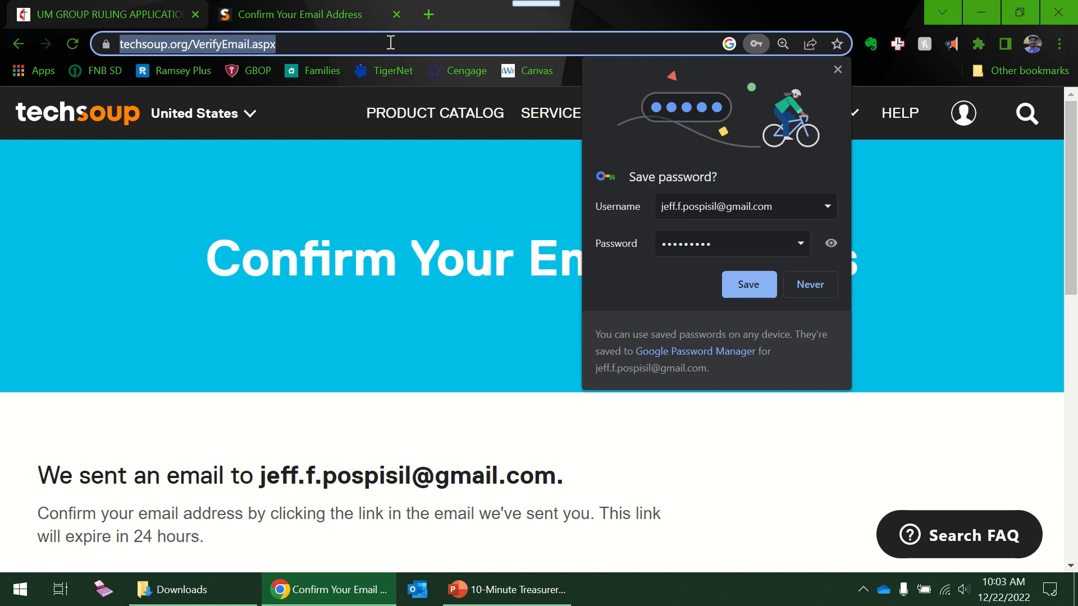
{"action": "left_click", "coordinate": [429, 13]}
{"action": "type", "text": "gmail.com"}
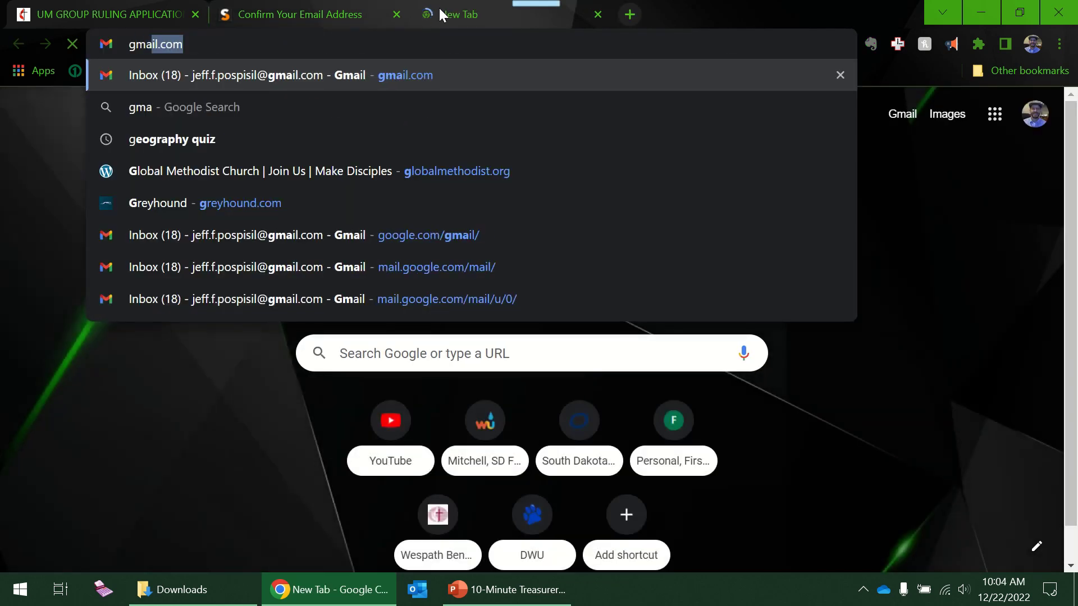
{"action": "key", "text": "Return"}
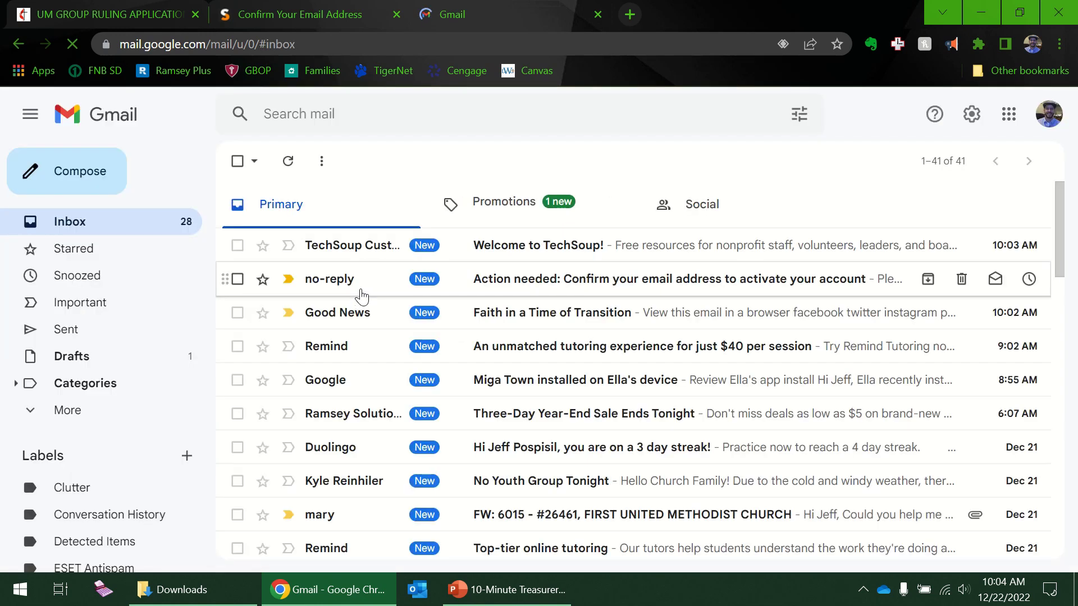
Read through the Welcome to TechSoup! email.
{"action": "left_click", "coordinate": [482, 245]}
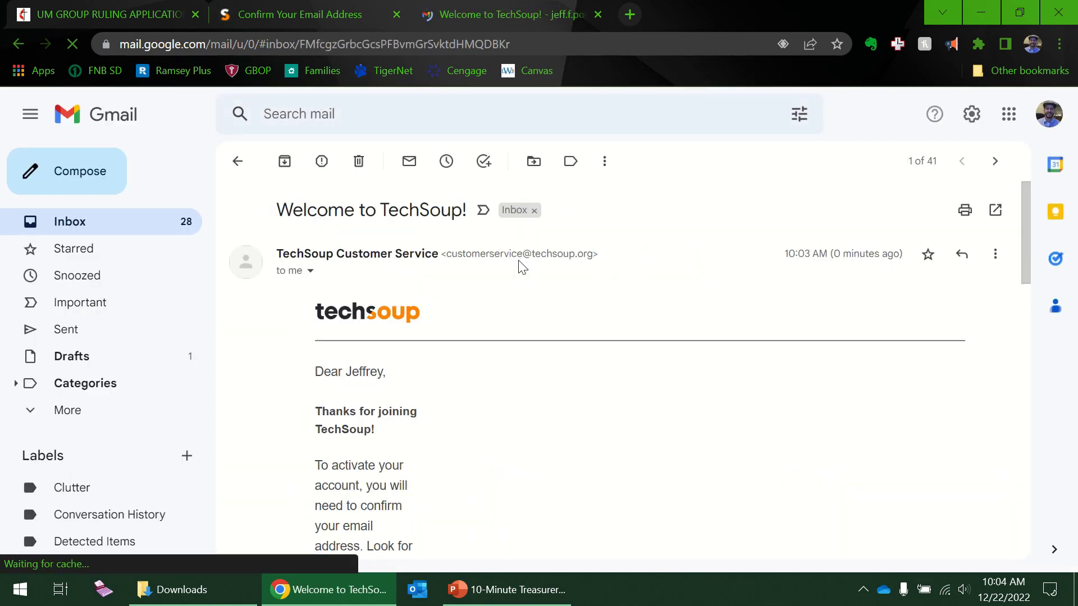
{"action": "scroll", "coordinate": [542, 332], "scroll_direction": "down", "scroll_amount": 5}
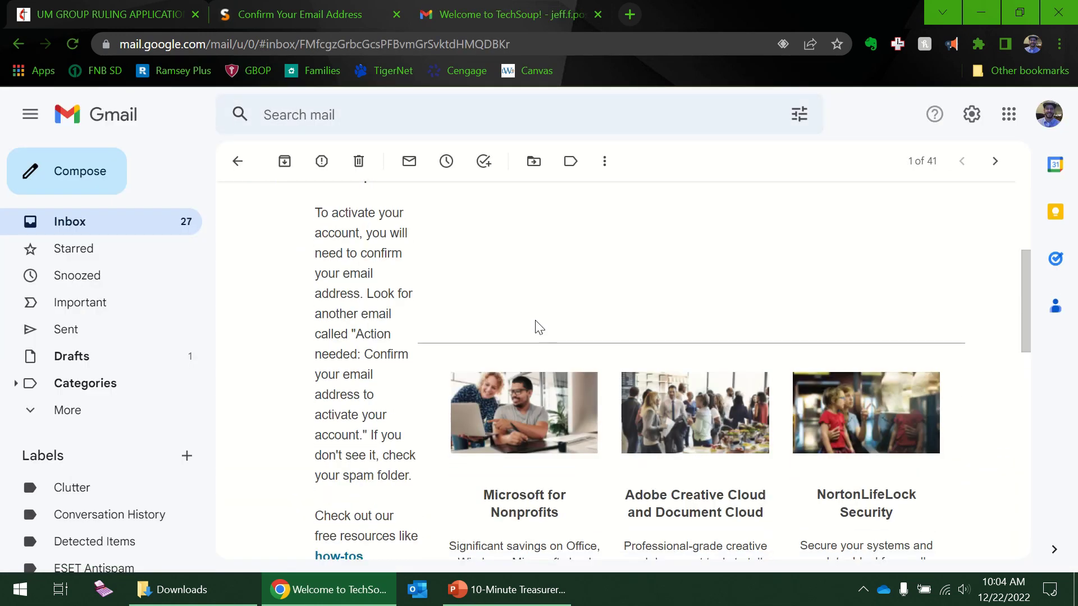
{"action": "scroll", "coordinate": [409, 294], "scroll_direction": "down", "scroll_amount": 2}
{"action": "scroll", "coordinate": [395, 290], "scroll_direction": "up", "scroll_amount": 7}
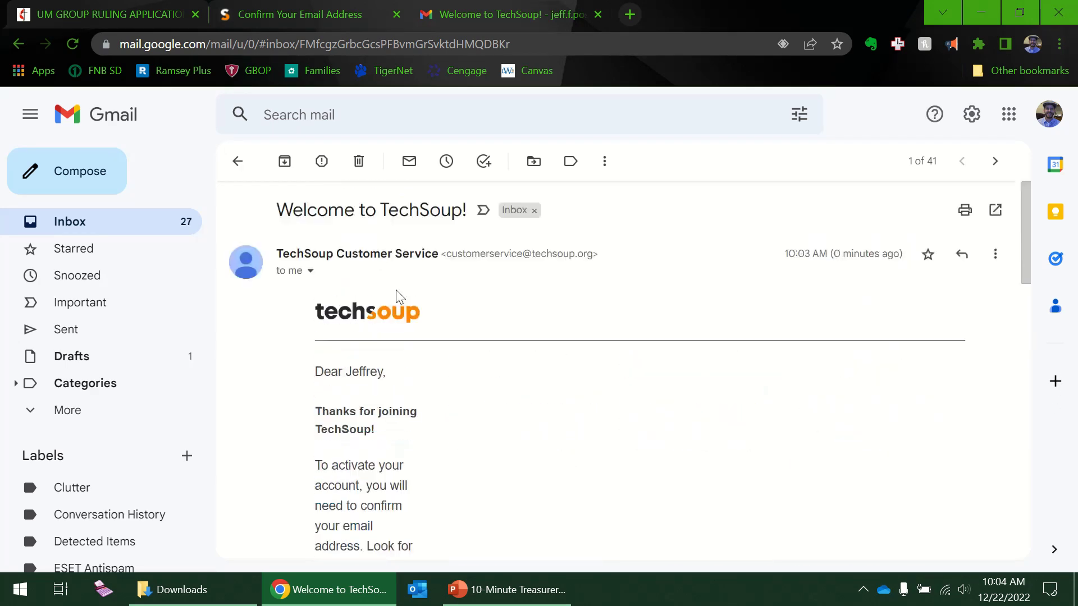
{"action": "scroll", "coordinate": [430, 368], "scroll_direction": "down", "scroll_amount": 2}
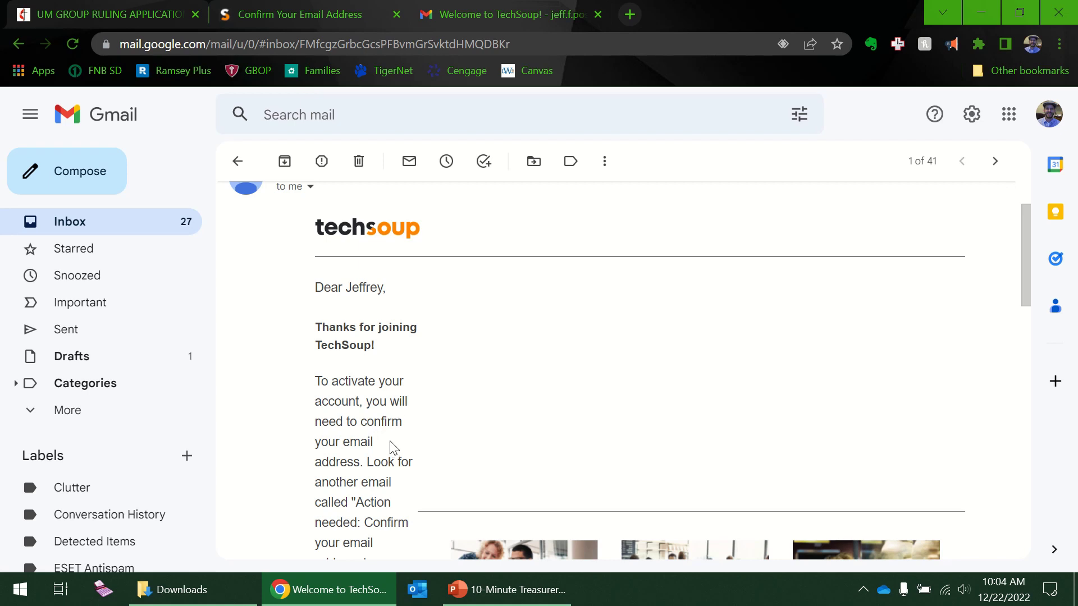
{"action": "scroll", "coordinate": [393, 448], "scroll_direction": "down", "scroll_amount": 2}
{"action": "scroll", "coordinate": [397, 430], "scroll_direction": "down", "scroll_amount": 2}
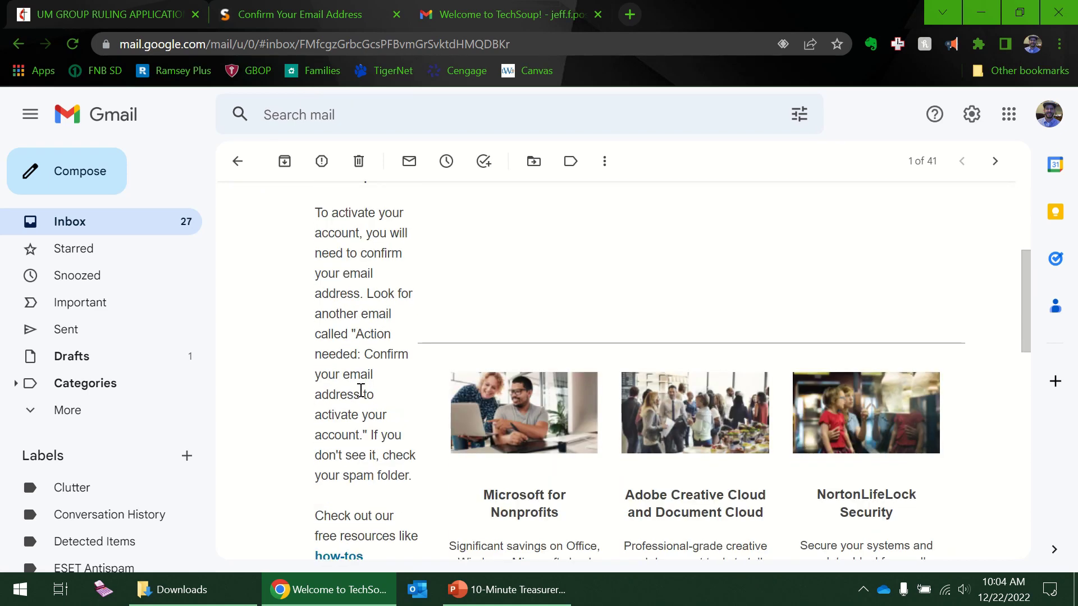
Open the Action needed email and follow its Confirm Your Email link.
{"action": "left_click", "coordinate": [238, 161]}
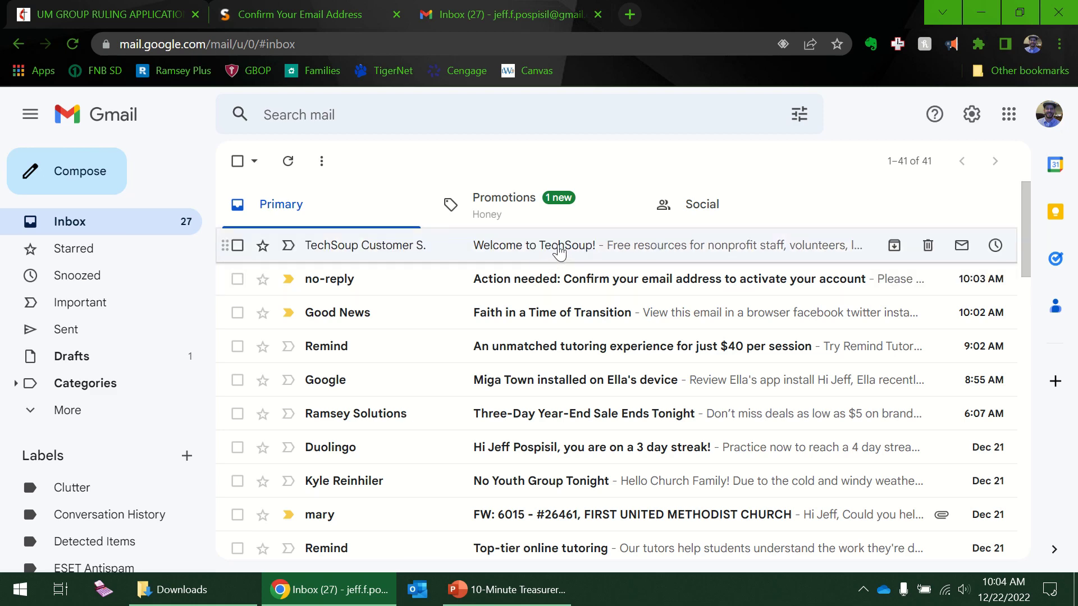
{"action": "left_click", "coordinate": [587, 285]}
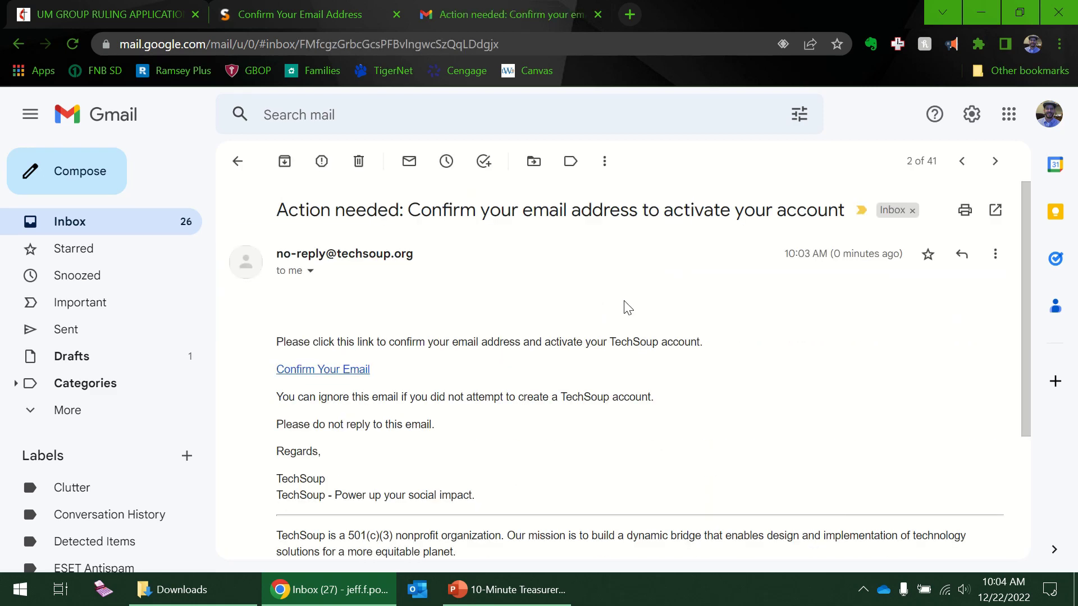
{"action": "left_click", "coordinate": [335, 370]}
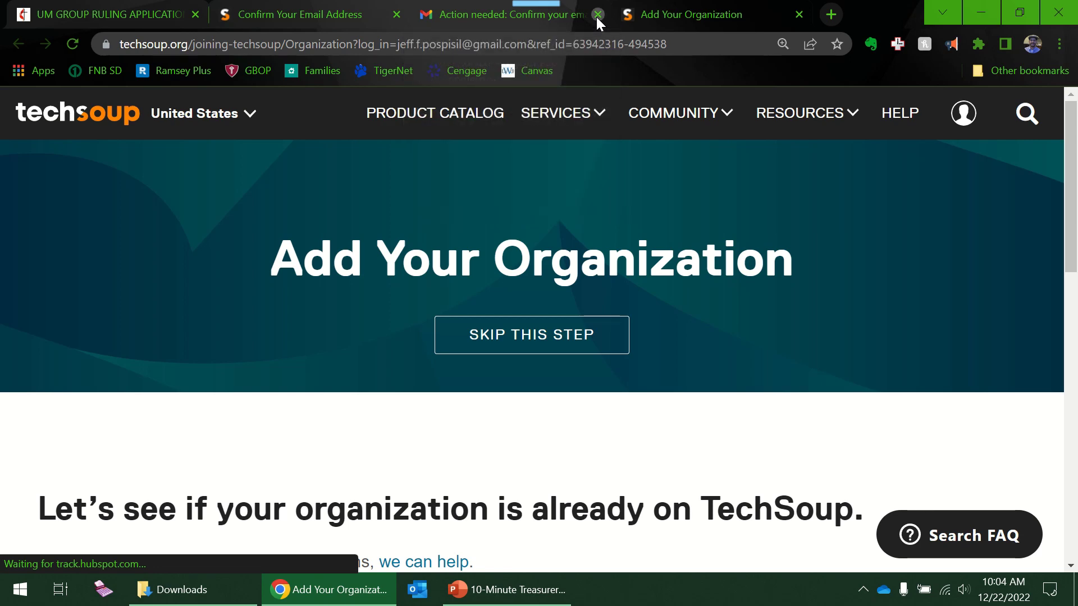
Close the Gmail tab and set Organization Status to Religious organization.
{"action": "left_click", "coordinate": [598, 15]}
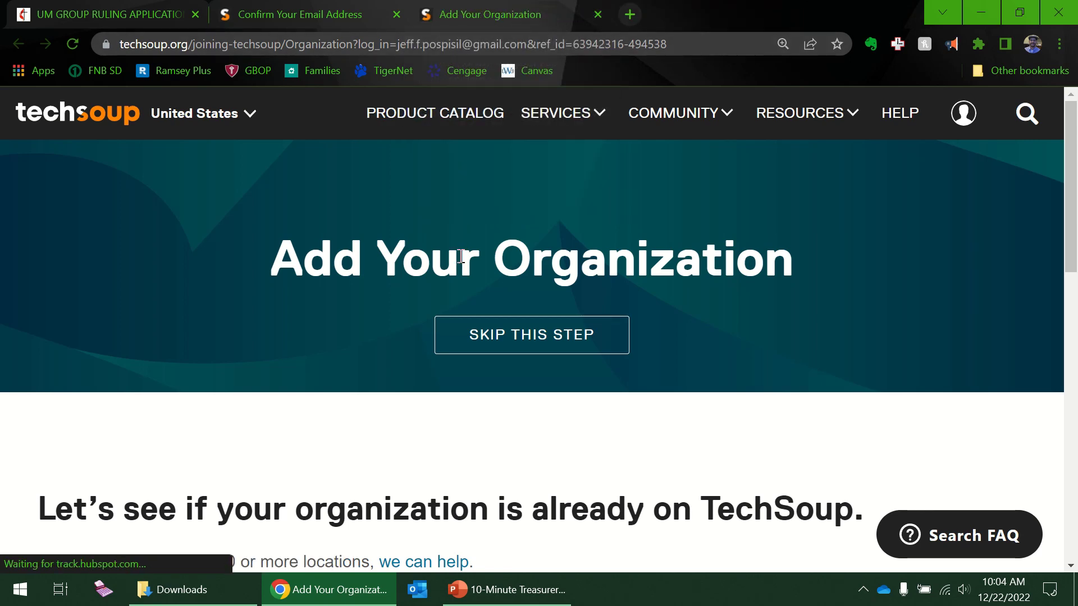
{"action": "scroll", "coordinate": [443, 238], "scroll_direction": "down", "scroll_amount": 5}
{"action": "scroll", "coordinate": [484, 302], "scroll_direction": "down", "scroll_amount": 1}
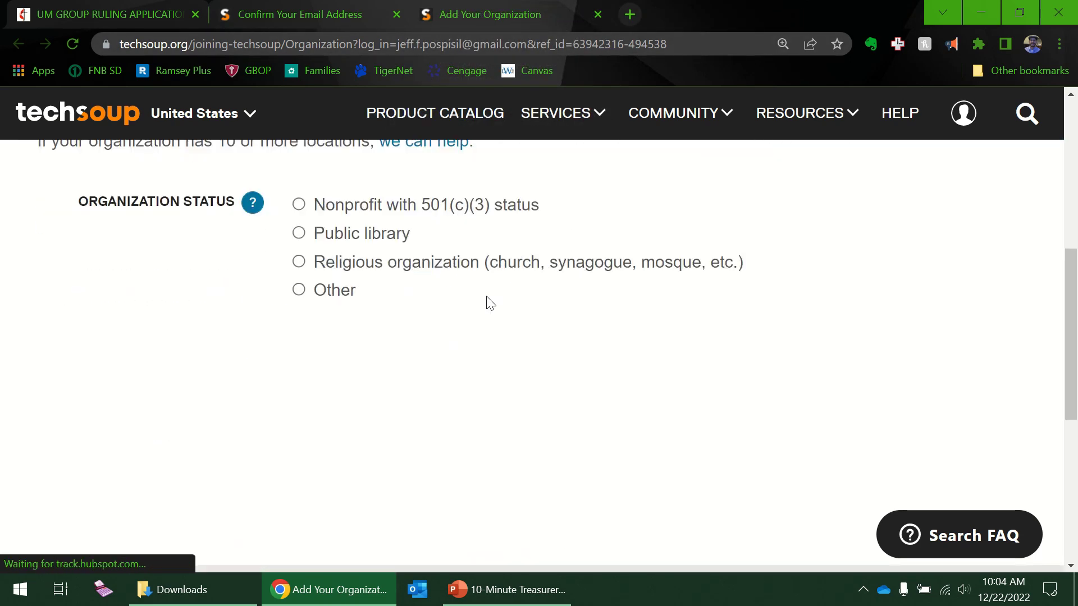
{"action": "scroll", "coordinate": [486, 302], "scroll_direction": "up", "scroll_amount": 3}
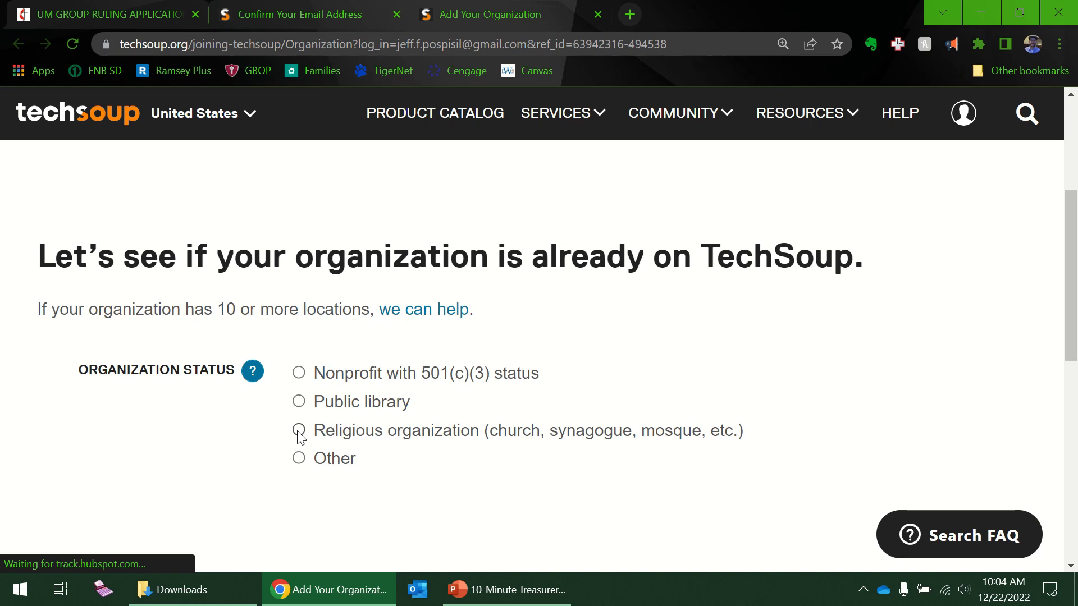
{"action": "left_click", "coordinate": [299, 431]}
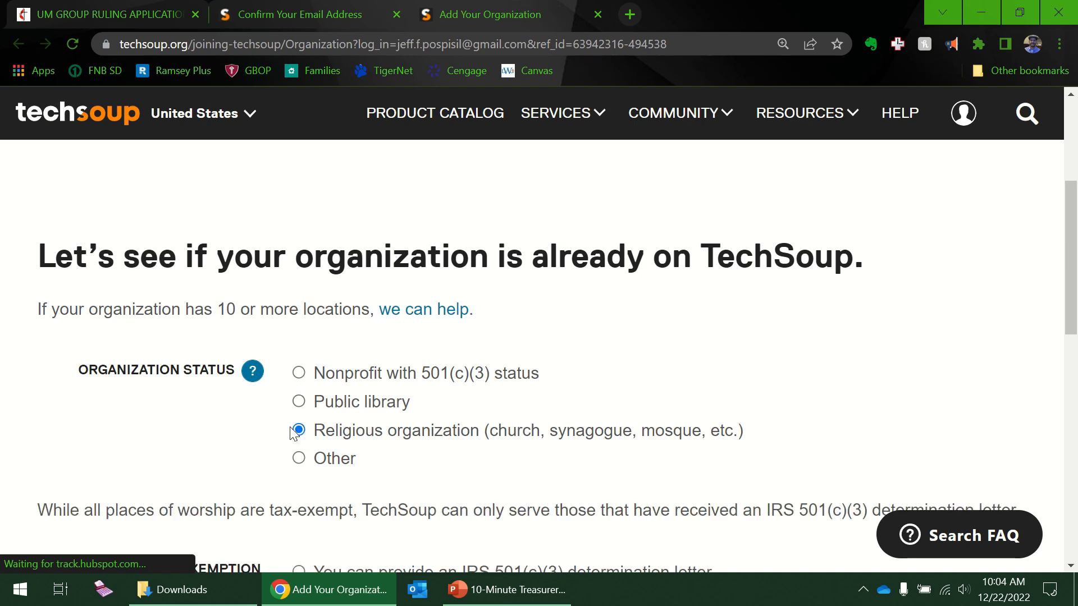
Choose automatic tax exemption without an IRS 501(c)(3) letter as Proof of Tax Exemption.
{"action": "scroll", "coordinate": [469, 429], "scroll_direction": "down", "scroll_amount": 3}
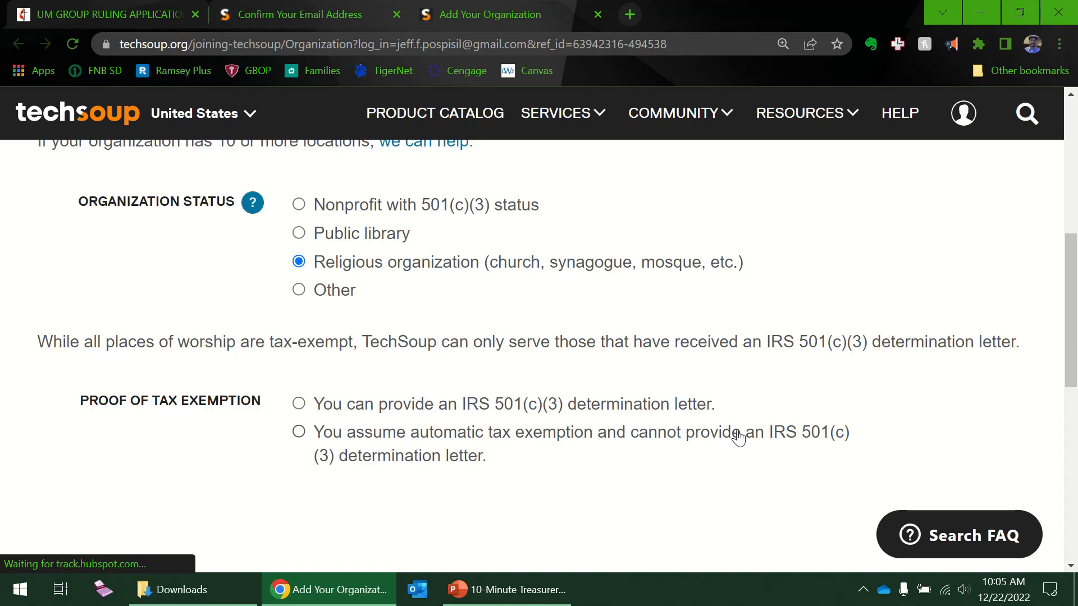
{"action": "scroll", "coordinate": [738, 437], "scroll_direction": "down", "scroll_amount": 2}
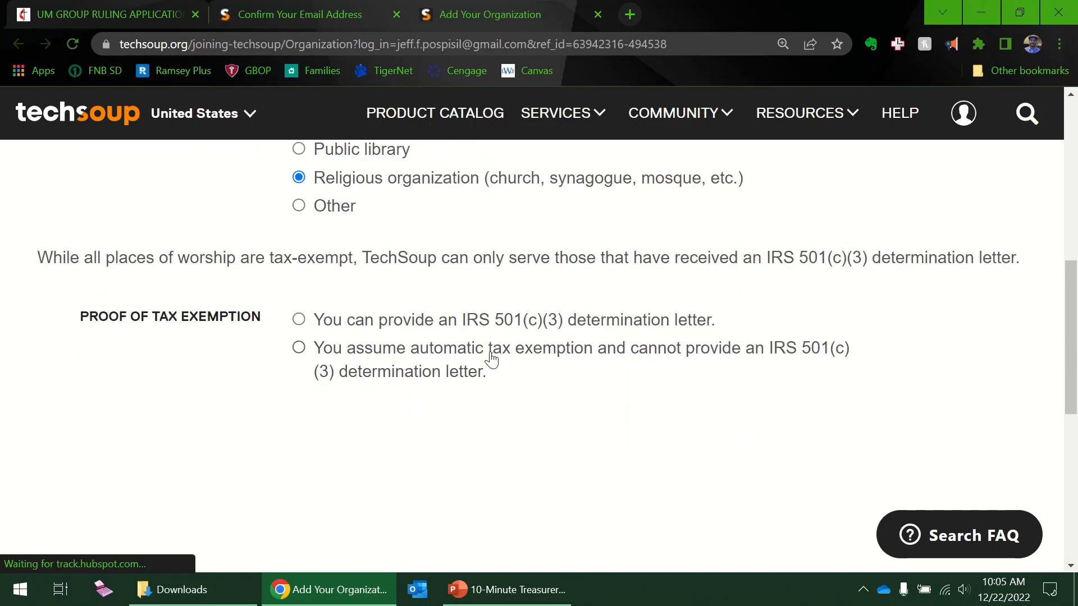
{"action": "left_click", "coordinate": [397, 324]}
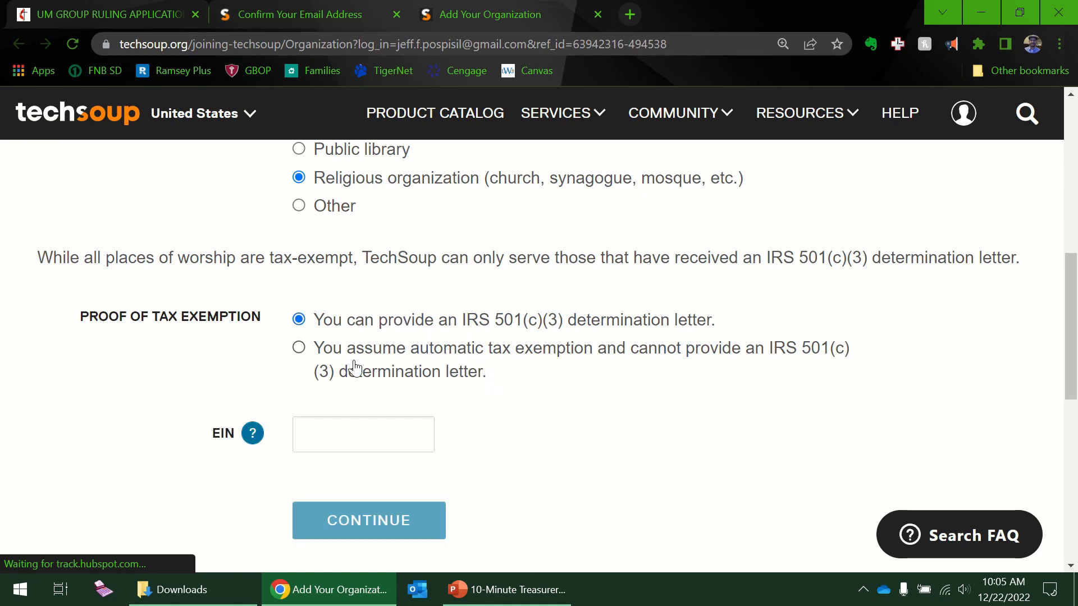
{"action": "left_click", "coordinate": [301, 352]}
{"action": "scroll", "coordinate": [361, 385], "scroll_direction": "down", "scroll_amount": 5}
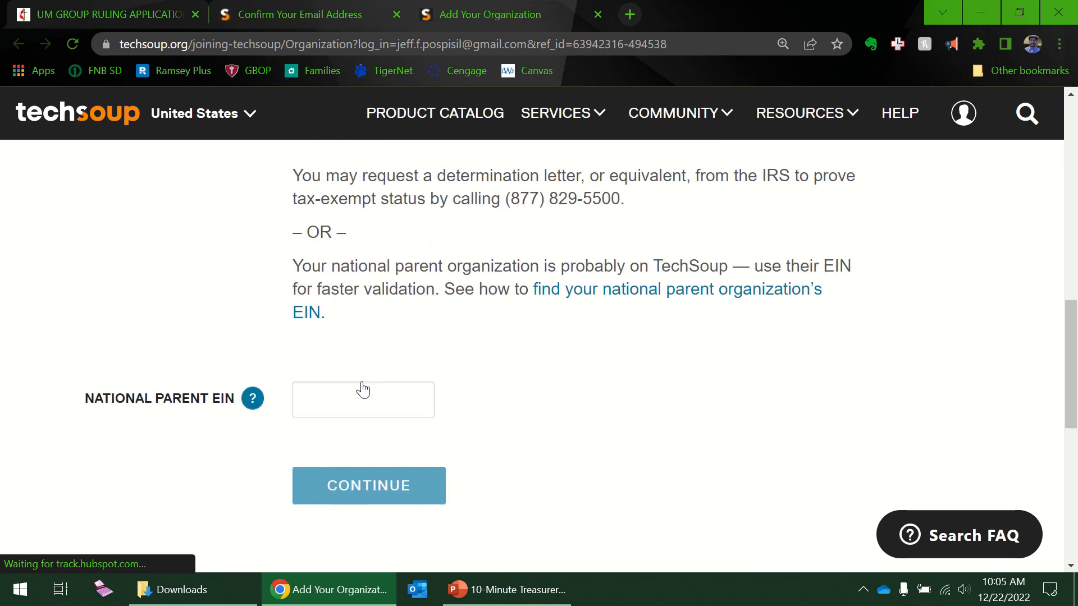
{"action": "scroll", "coordinate": [361, 385], "scroll_direction": "up", "scroll_amount": 3}
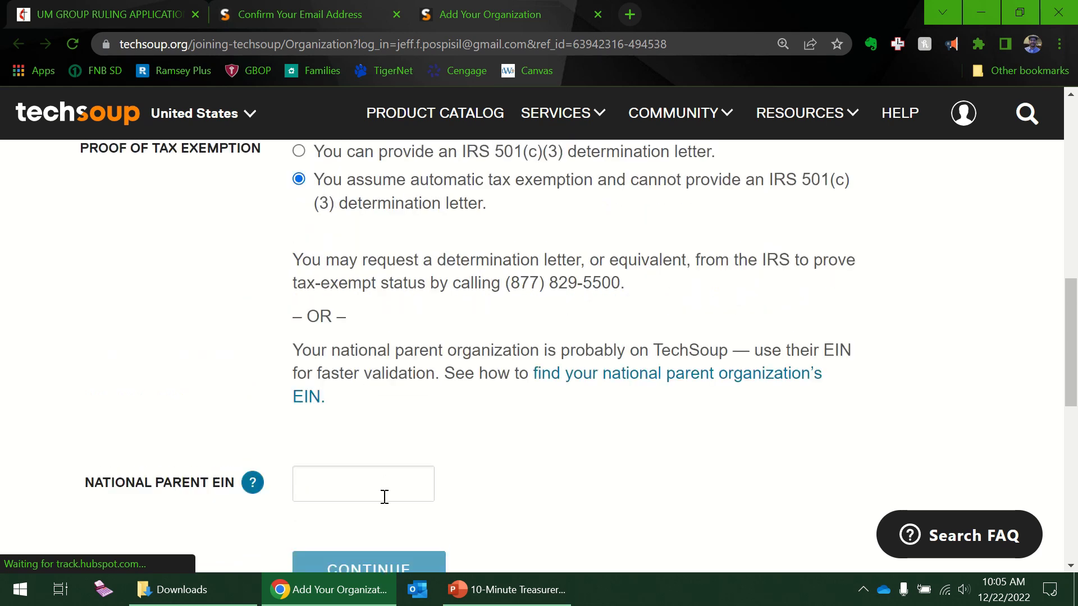
{"action": "scroll", "coordinate": [386, 488], "scroll_direction": "up", "scroll_amount": 1}
{"action": "scroll", "coordinate": [388, 485], "scroll_direction": "down", "scroll_amount": 1}
Follow the 'find your national parent organization's EIN' link and read the EIN guide in its tab.
{"action": "left_click", "coordinate": [593, 387]}
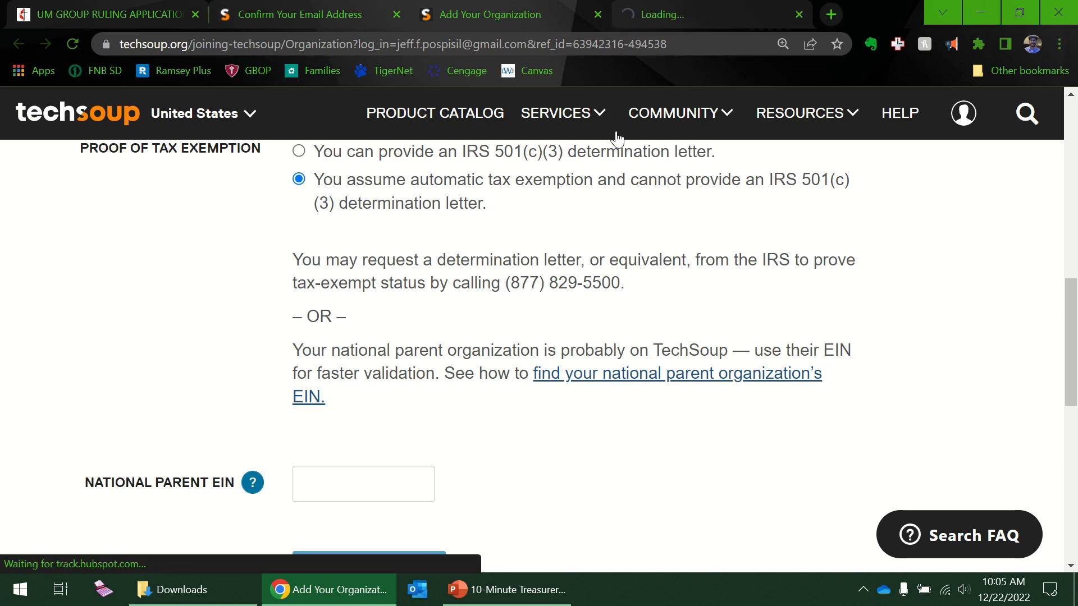
{"action": "left_click", "coordinate": [691, 8]}
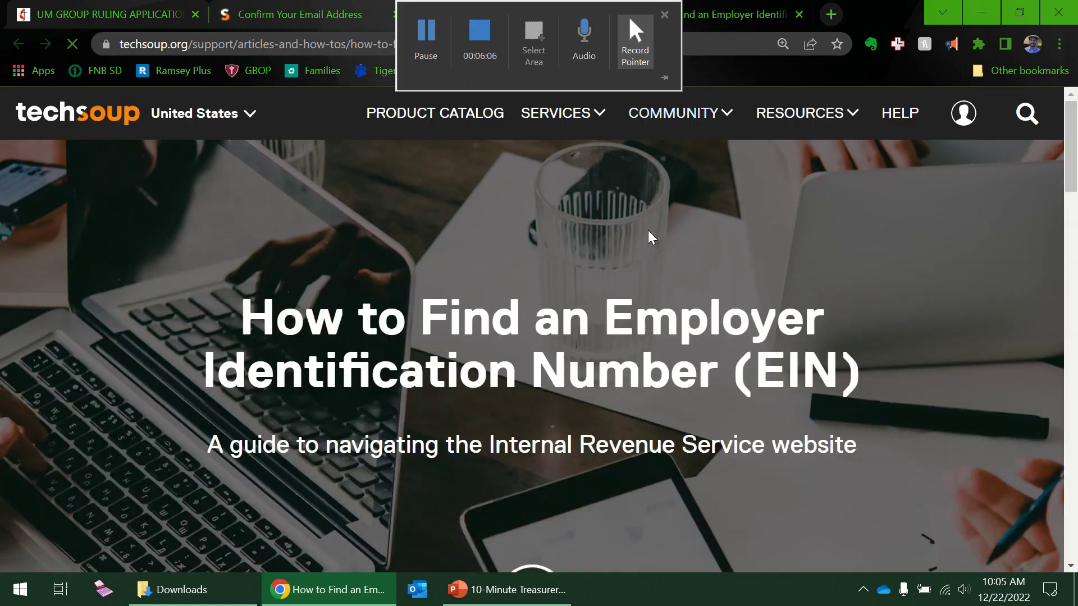
{"action": "scroll", "coordinate": [576, 313], "scroll_direction": "down", "scroll_amount": 2}
{"action": "scroll", "coordinate": [564, 320], "scroll_direction": "down", "scroll_amount": 8}
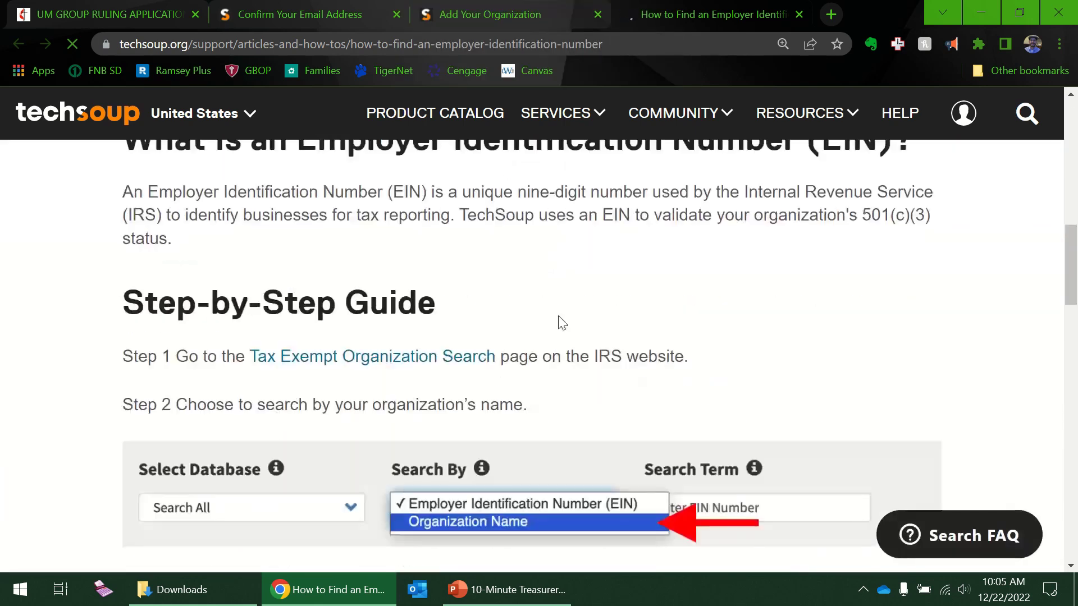
{"action": "scroll", "coordinate": [303, 430], "scroll_direction": "down", "scroll_amount": 2}
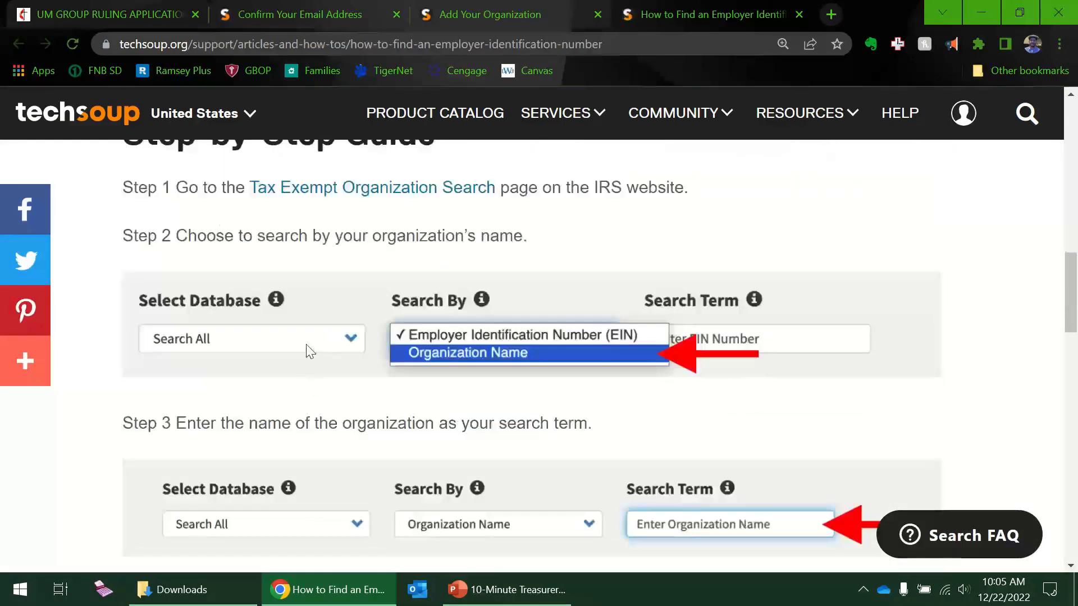
{"action": "scroll", "coordinate": [305, 345], "scroll_direction": "down", "scroll_amount": 3}
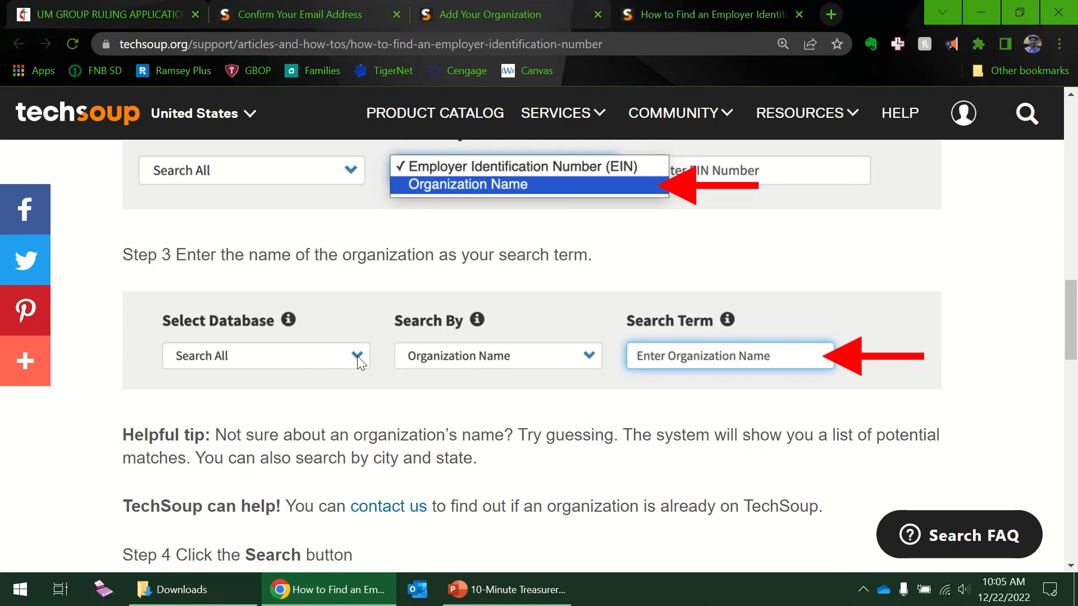
{"action": "scroll", "coordinate": [489, 347], "scroll_direction": "up", "scroll_amount": 5}
{"action": "scroll", "coordinate": [487, 347], "scroll_direction": "up", "scroll_amount": 4}
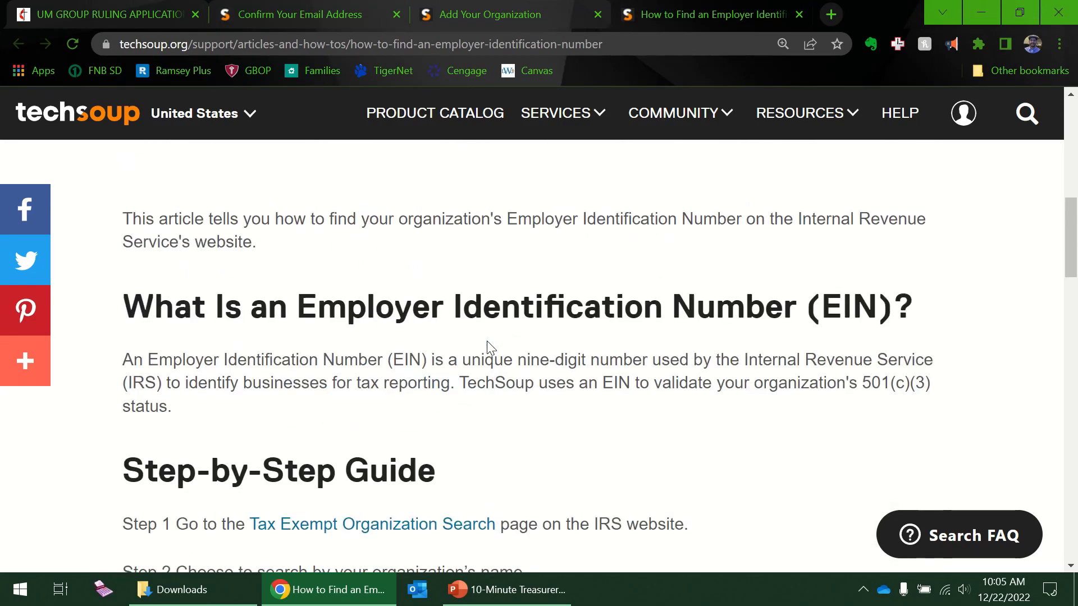
{"action": "scroll", "coordinate": [487, 347], "scroll_direction": "down", "scroll_amount": 15}
{"action": "scroll", "coordinate": [487, 342], "scroll_direction": "down", "scroll_amount": 13}
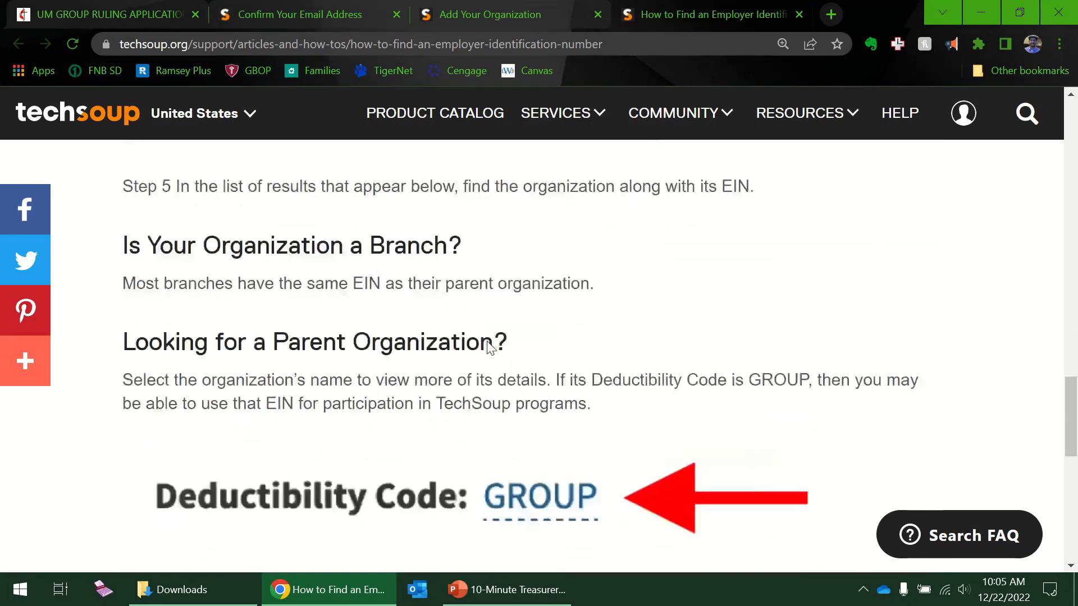
{"action": "scroll", "coordinate": [487, 342], "scroll_direction": "up", "scroll_amount": 18}
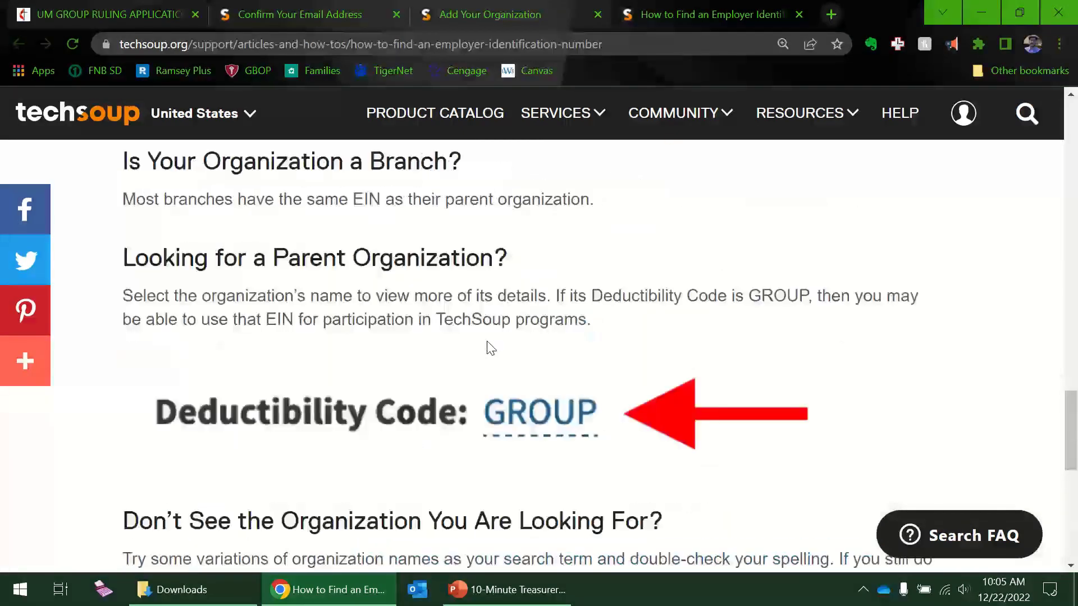
{"action": "scroll", "coordinate": [491, 348], "scroll_direction": "up", "scroll_amount": 2}
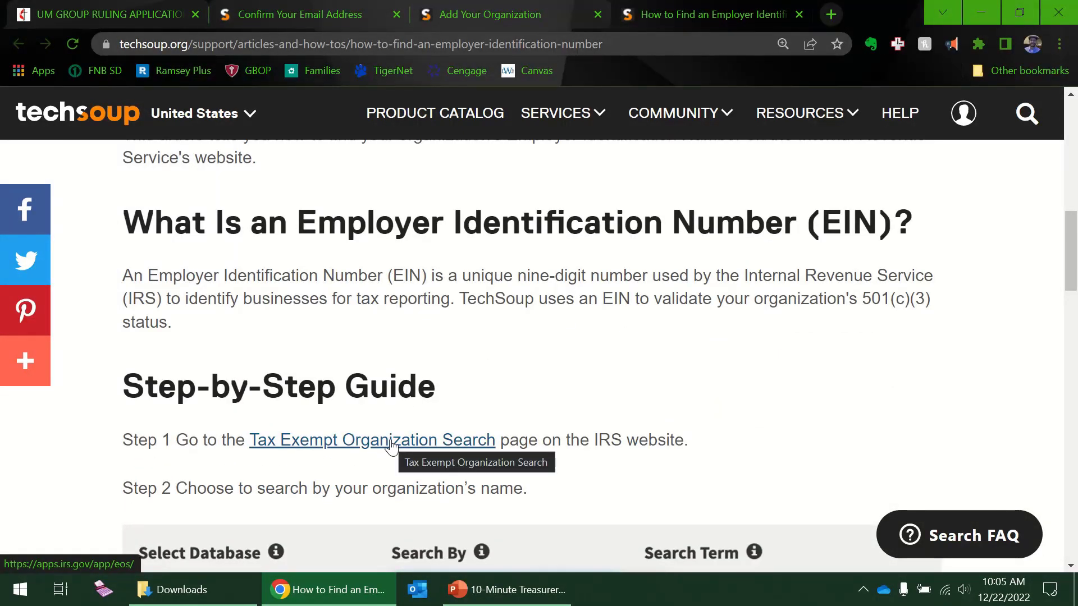
Open the IRS Tax Exempt Organization Search, close the EIN guide tab, and keep Search All as the database.
{"action": "left_click", "coordinate": [392, 442]}
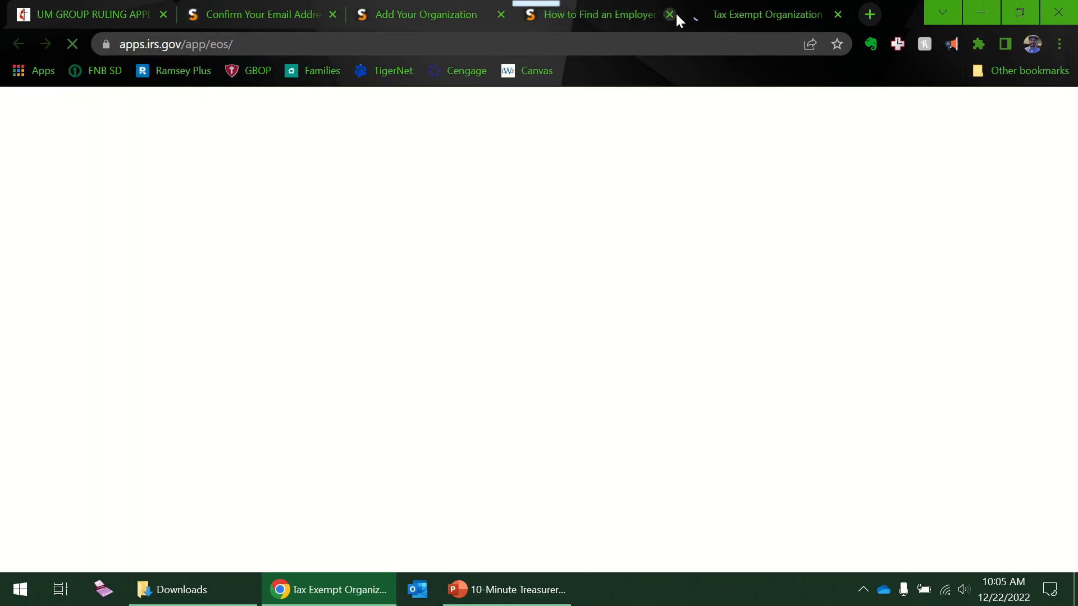
{"action": "left_click", "coordinate": [674, 13]}
{"action": "left_click", "coordinate": [236, 362]}
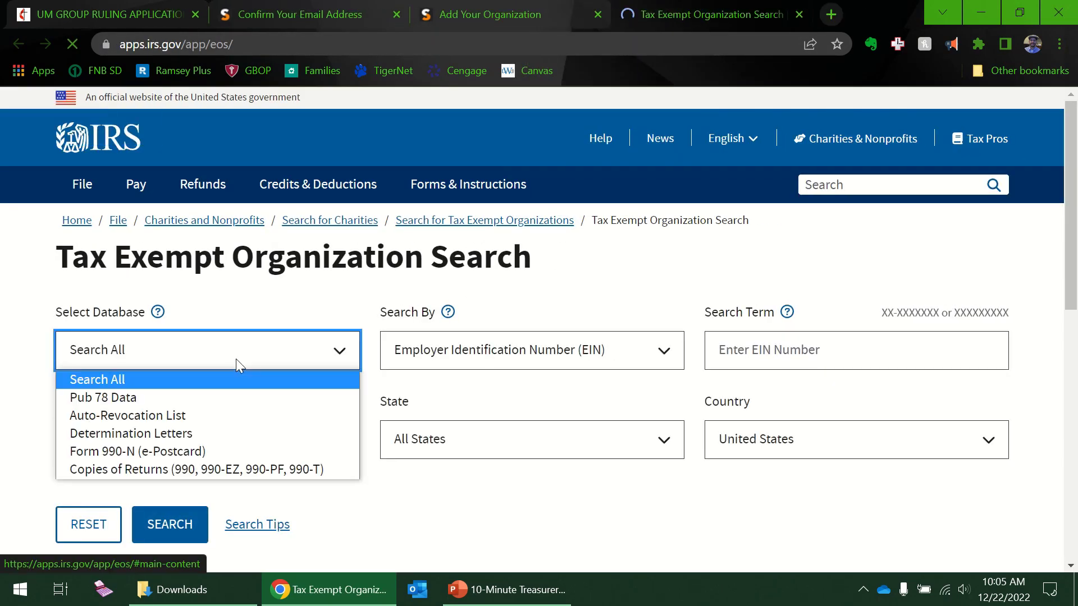
{"action": "left_click", "coordinate": [236, 359]}
{"action": "scroll", "coordinate": [272, 385], "scroll_direction": "down", "scroll_amount": 2}
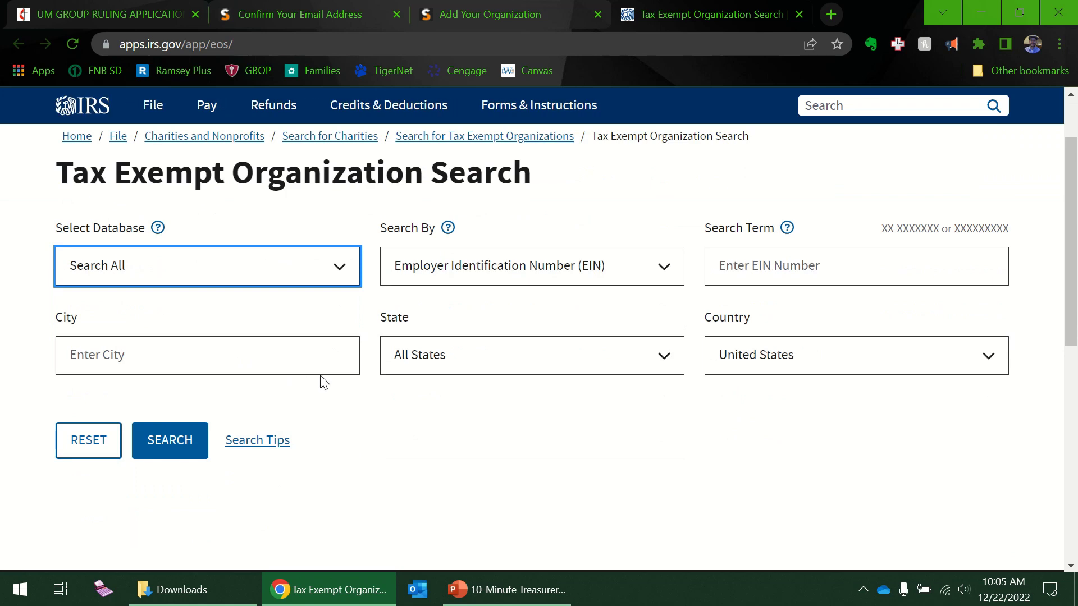
{"action": "scroll", "coordinate": [337, 377], "scroll_direction": "down", "scroll_amount": 3}
{"action": "scroll", "coordinate": [304, 362], "scroll_direction": "up", "scroll_amount": 2}
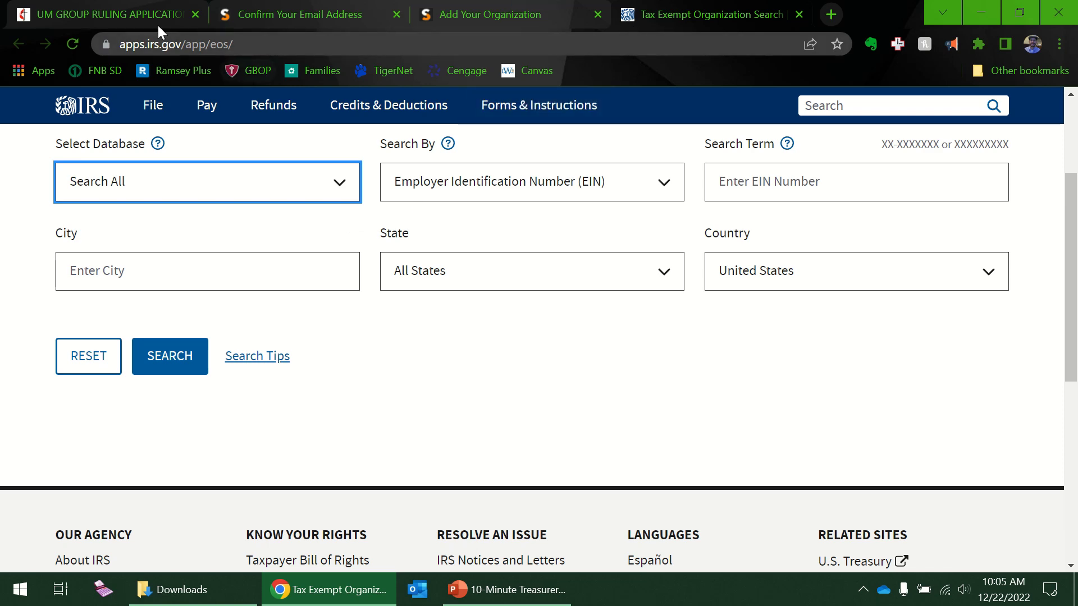
{"action": "left_click", "coordinate": [138, 13]}
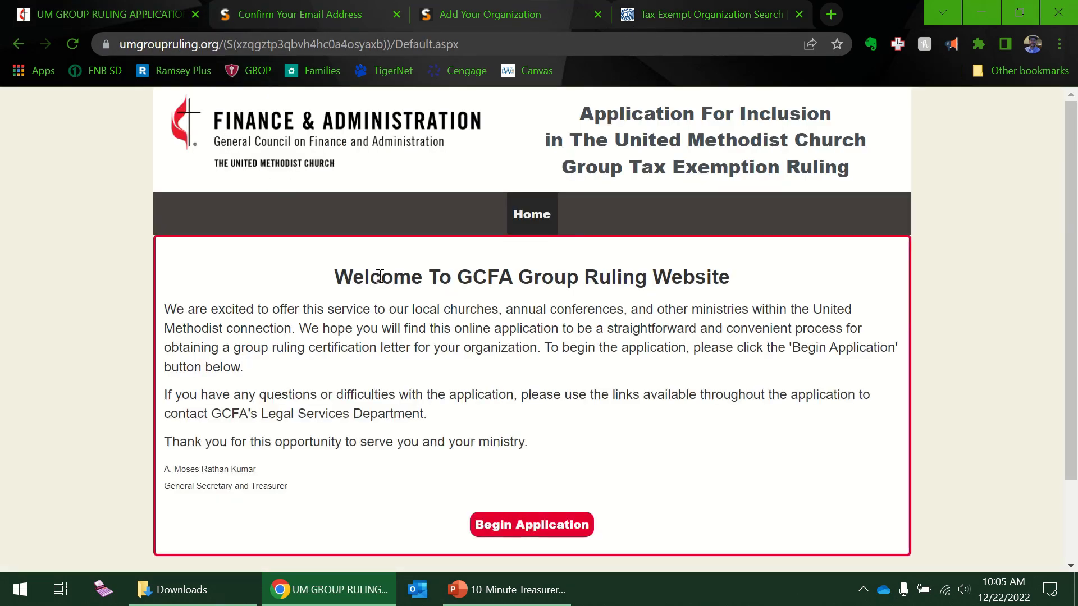
Enlarge and read the GCFA Group Ruling welcome page, then close its tab.
{"action": "key", "text": "ctrl+plus"}
{"action": "key", "text": "ctrl+plus"}
{"action": "key", "text": "ctrl+plus"}
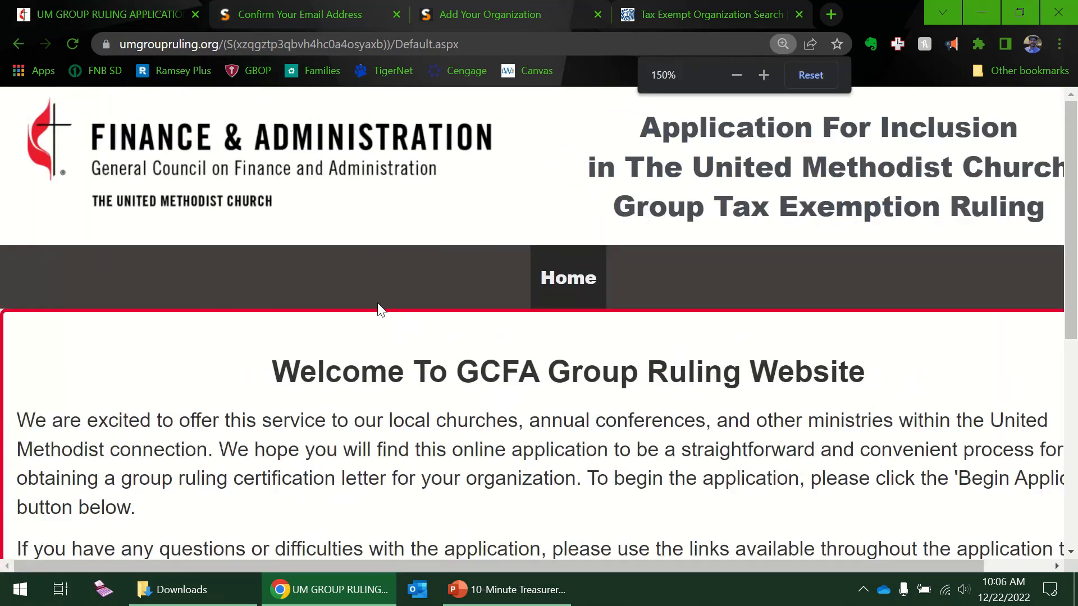
{"action": "scroll", "coordinate": [376, 335], "scroll_direction": "down", "scroll_amount": 5}
{"action": "scroll", "coordinate": [360, 335], "scroll_direction": "up", "scroll_amount": 2}
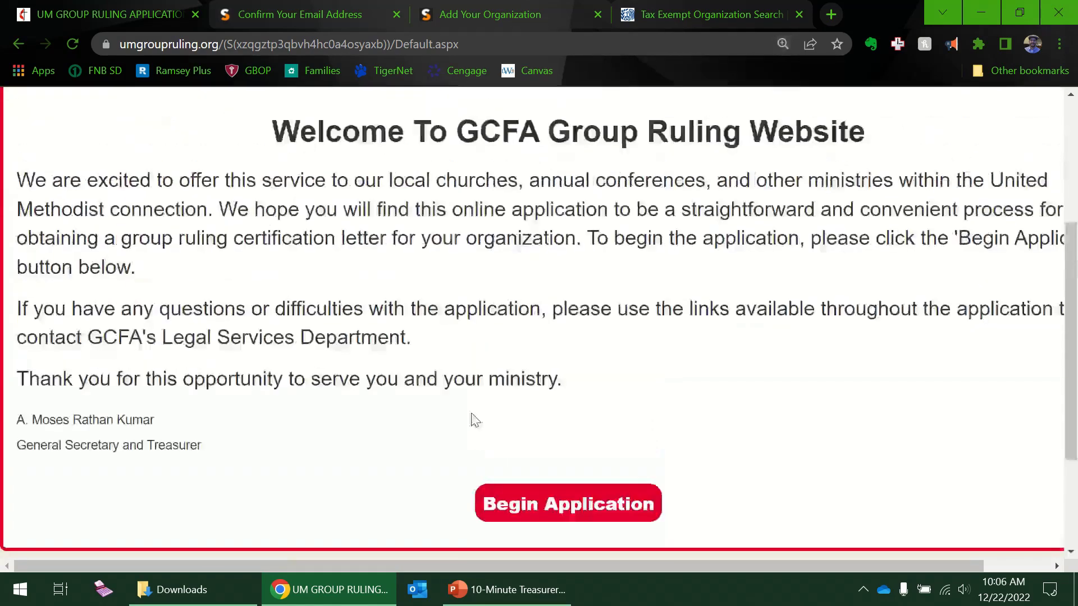
{"action": "scroll", "coordinate": [525, 250], "scroll_direction": "up", "scroll_amount": 1}
{"action": "scroll", "coordinate": [562, 450], "scroll_direction": "down", "scroll_amount": 2}
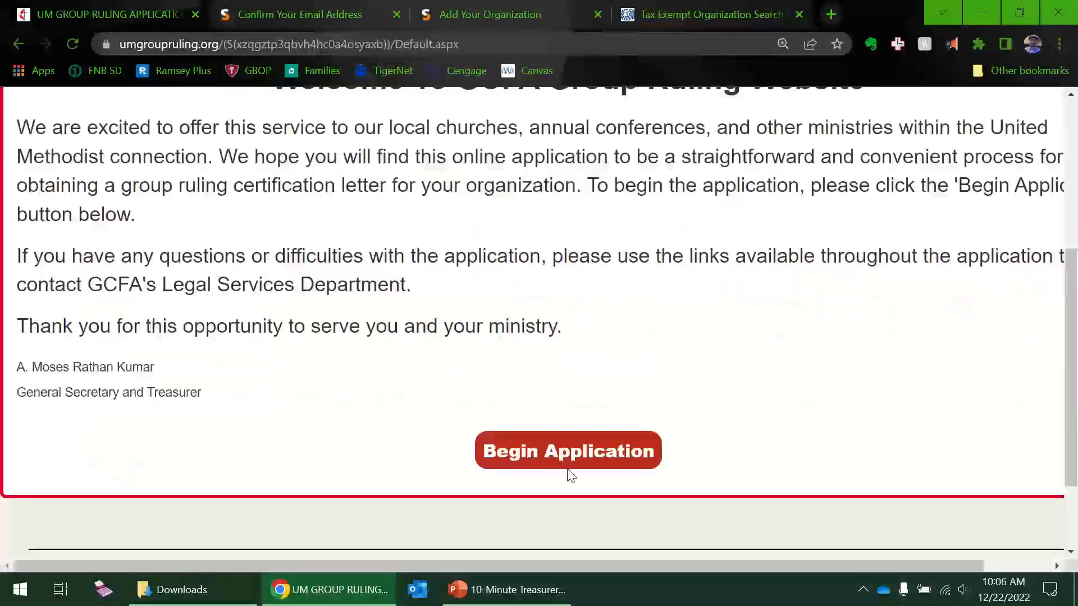
{"action": "scroll", "coordinate": [571, 477], "scroll_direction": "down", "scroll_amount": 2}
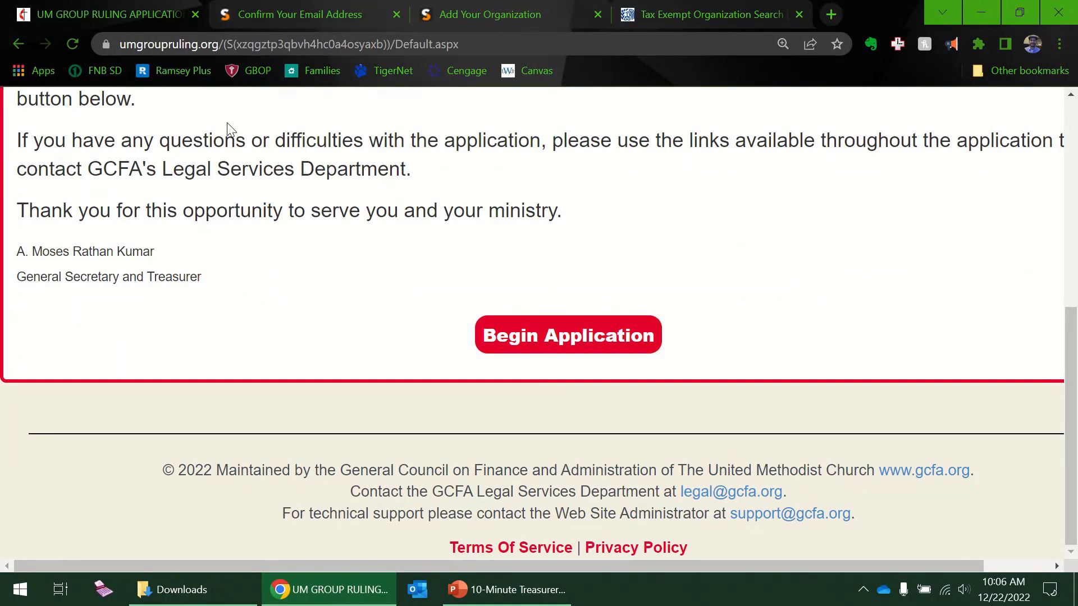
{"action": "key", "text": "ctrl+plus"}
{"action": "key", "text": "ctrl+minus"}
{"action": "key", "text": "ctrl+minus"}
{"action": "key", "text": "ctrl+minus"}
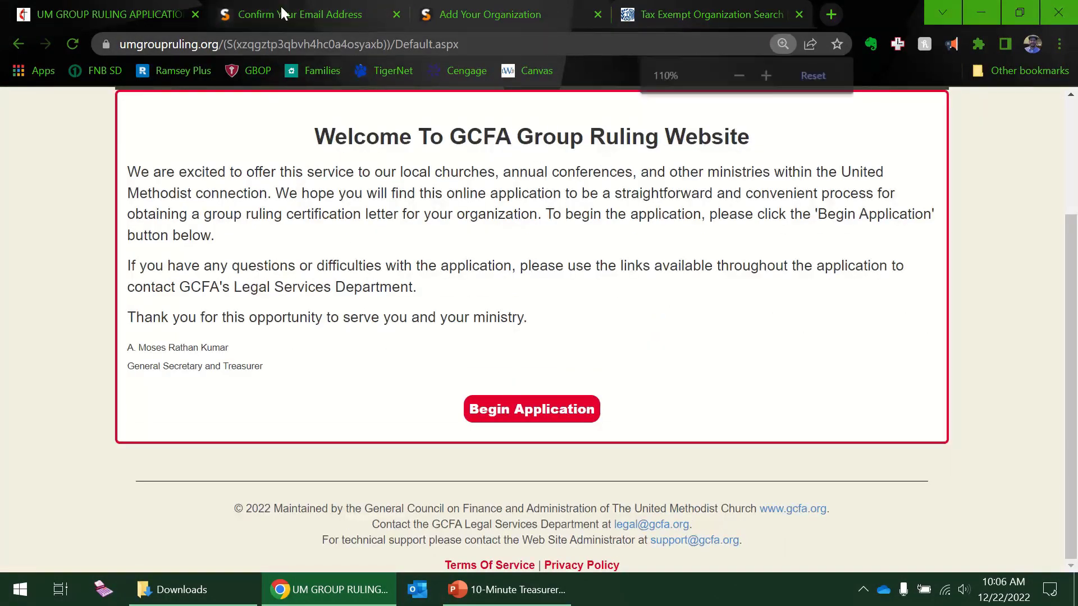
{"action": "left_click", "coordinate": [195, 14]}
Review the IRS organization search tab, then close it to get back to TechSoup.
{"action": "left_click", "coordinate": [447, 14]}
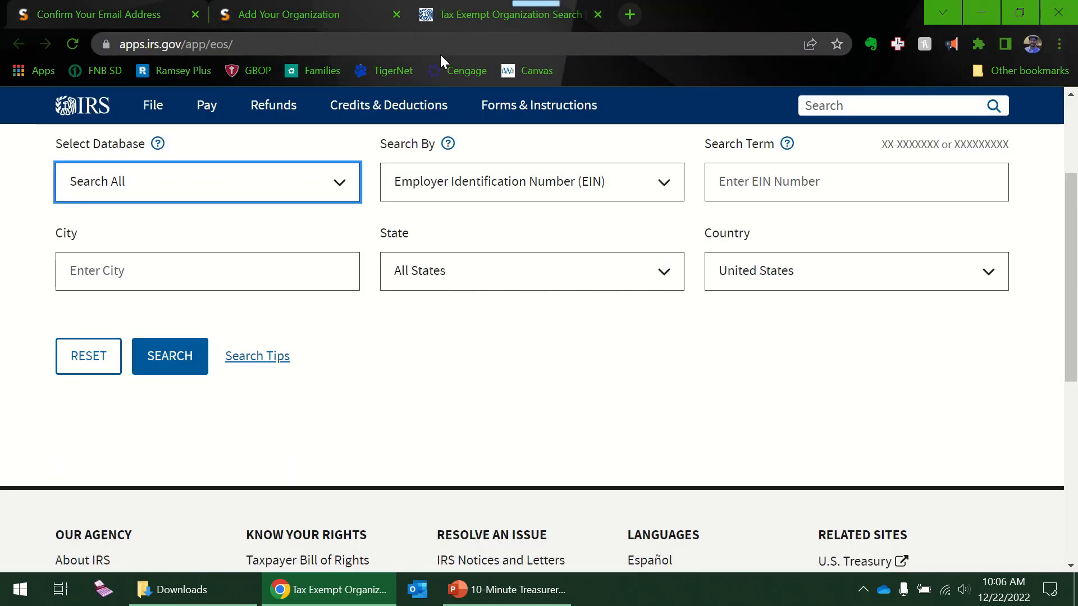
{"action": "scroll", "coordinate": [255, 259], "scroll_direction": "up", "scroll_amount": 3}
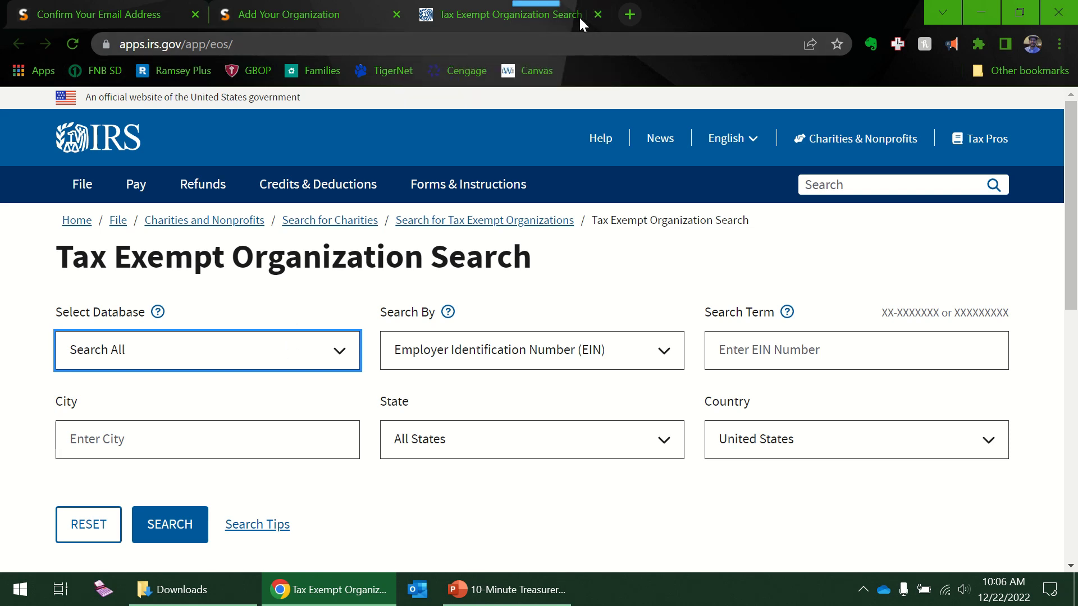
{"action": "left_click", "coordinate": [597, 15]}
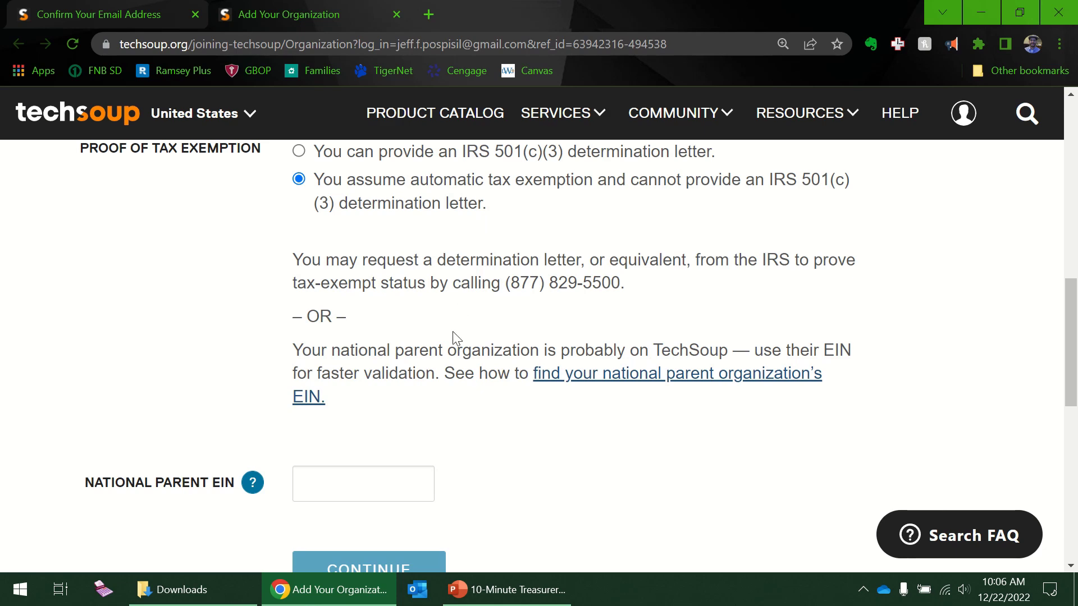
Review the form and choose 'You can provide an IRS 501(c)(3) determination letter' as proof of exemption.
{"action": "scroll", "coordinate": [453, 336], "scroll_direction": "down", "scroll_amount": 2}
{"action": "scroll", "coordinate": [453, 337], "scroll_direction": "up", "scroll_amount": 5}
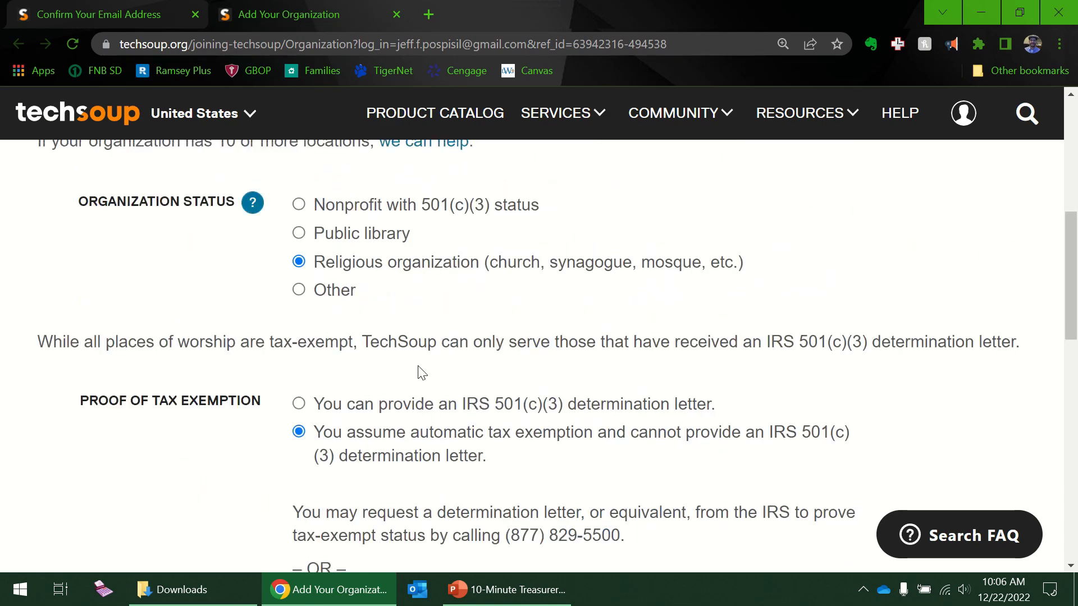
{"action": "scroll", "coordinate": [446, 469], "scroll_direction": "down", "scroll_amount": 3}
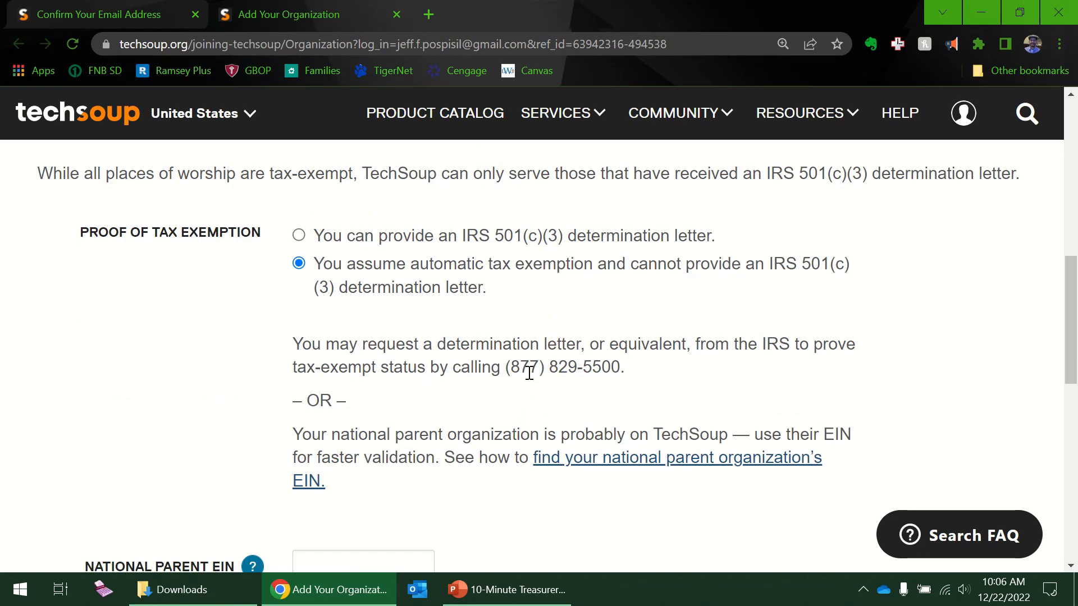
{"action": "scroll", "coordinate": [382, 387], "scroll_direction": "down", "scroll_amount": 1}
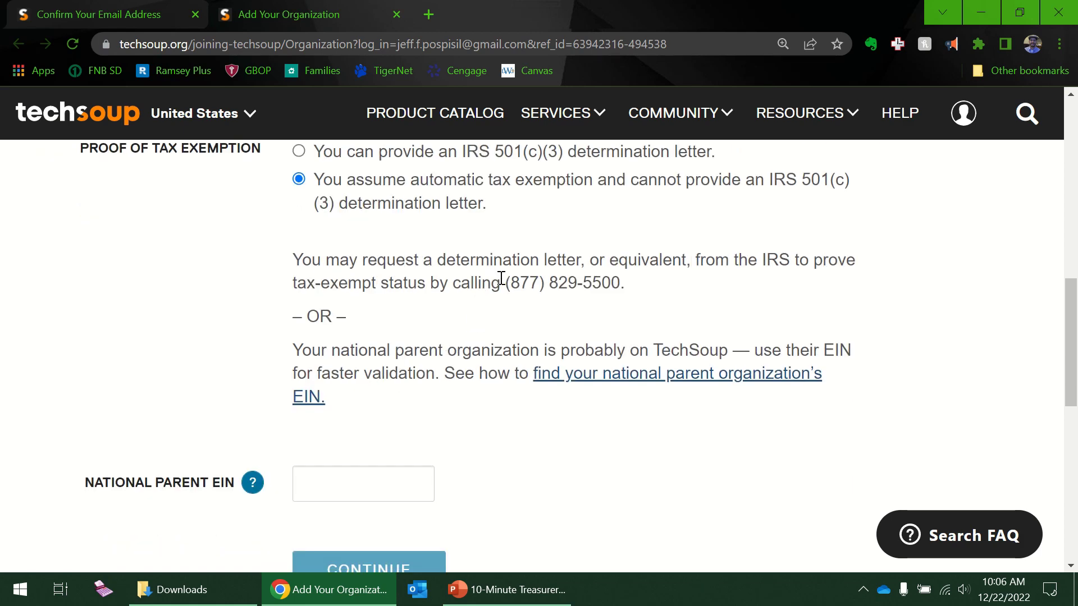
{"action": "left_click_drag", "start_coordinate": [624, 278], "coordinate": [500, 282]}
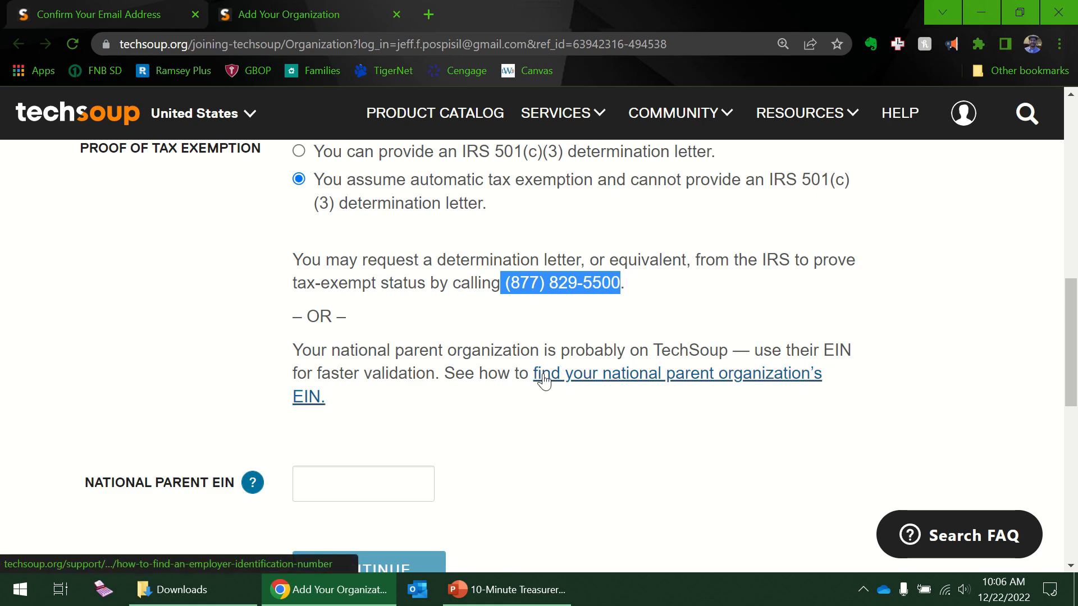
{"action": "scroll", "coordinate": [453, 373], "scroll_direction": "up", "scroll_amount": 1}
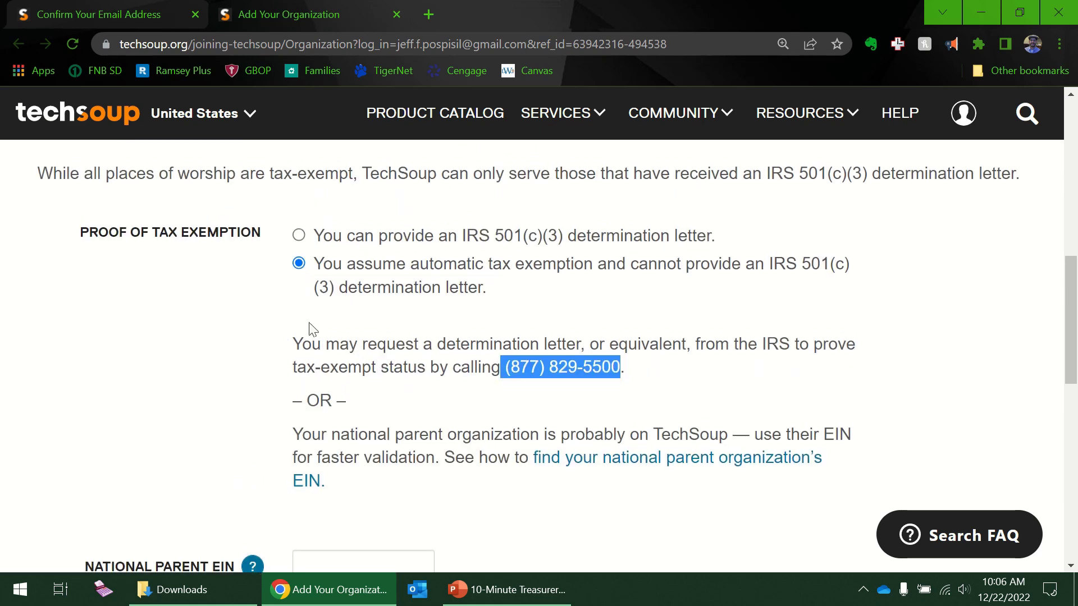
{"action": "left_click", "coordinate": [301, 235]}
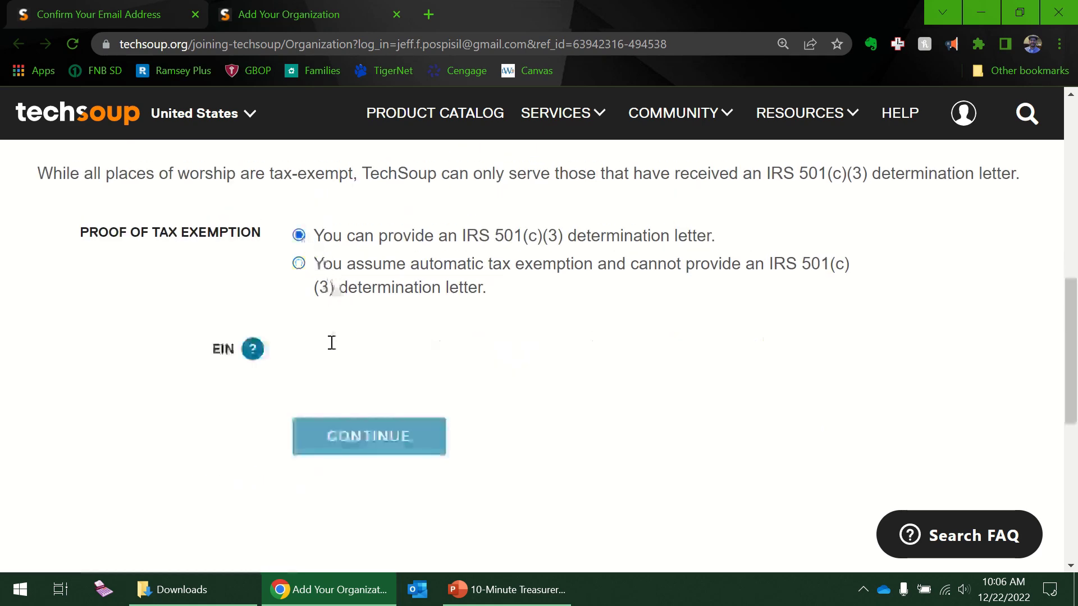
Check the Employer ID number on the IRS Approval Letter in Acrobat, then return to TechSoup's EIN field.
{"action": "left_click", "coordinate": [199, 593]}
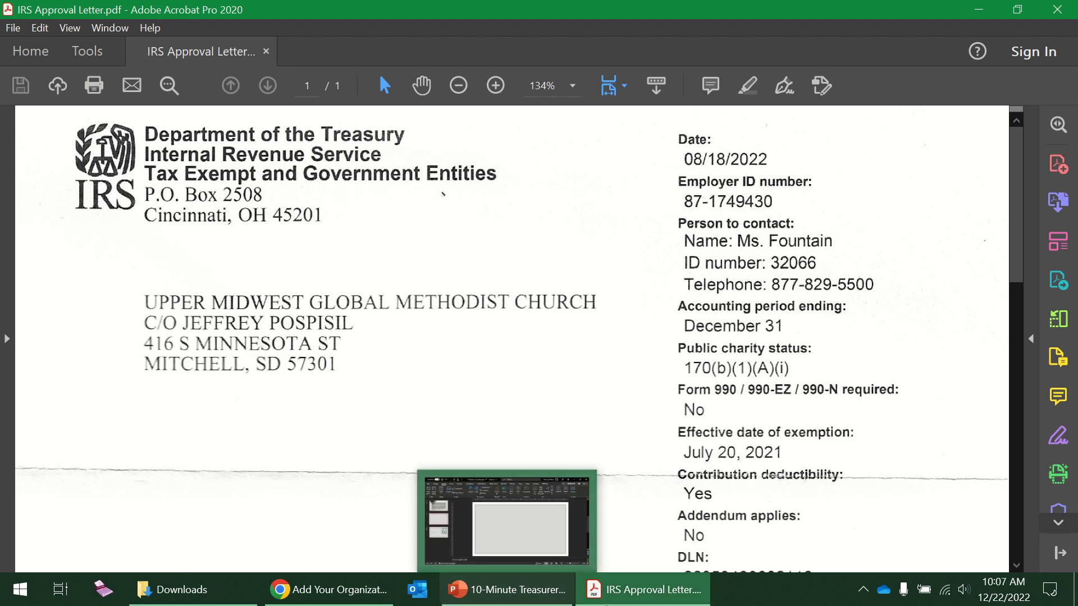
{"action": "mouse_move", "coordinate": [633, 600]}
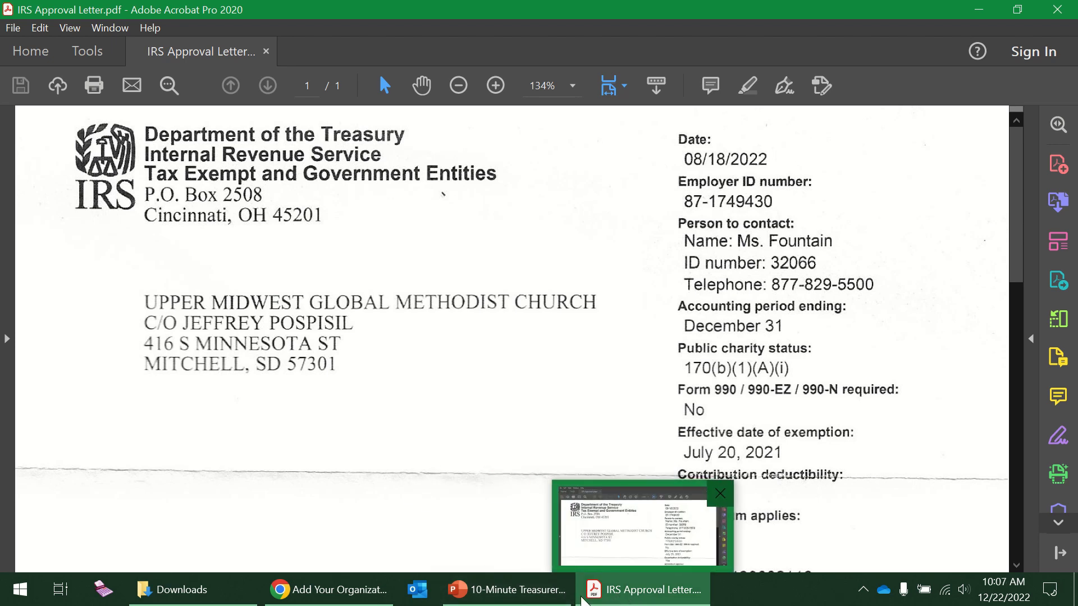
{"action": "mouse_move", "coordinate": [530, 600]}
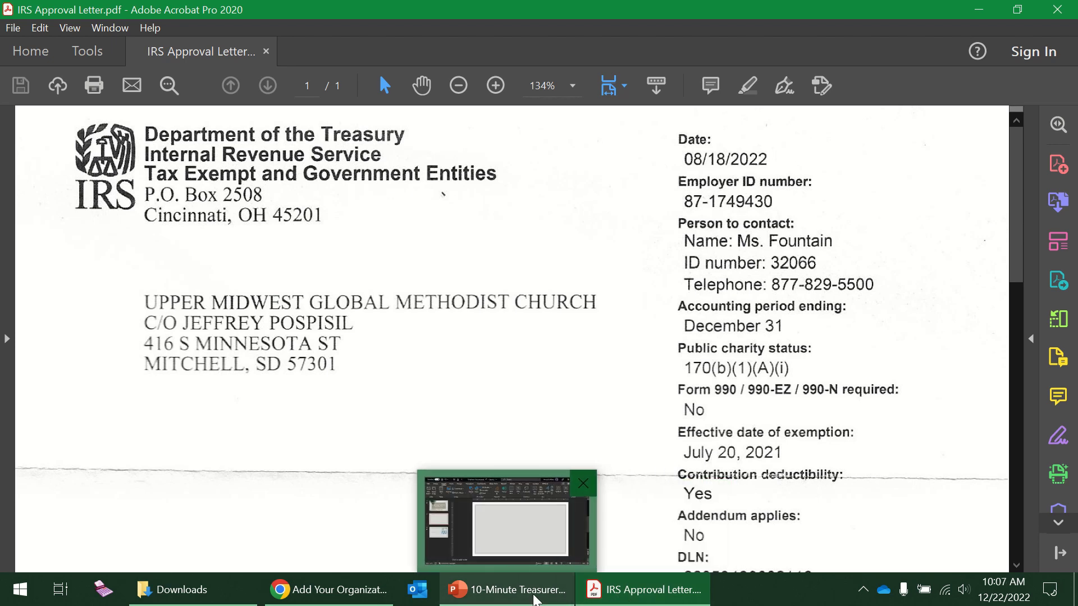
{"action": "mouse_move", "coordinate": [356, 600]}
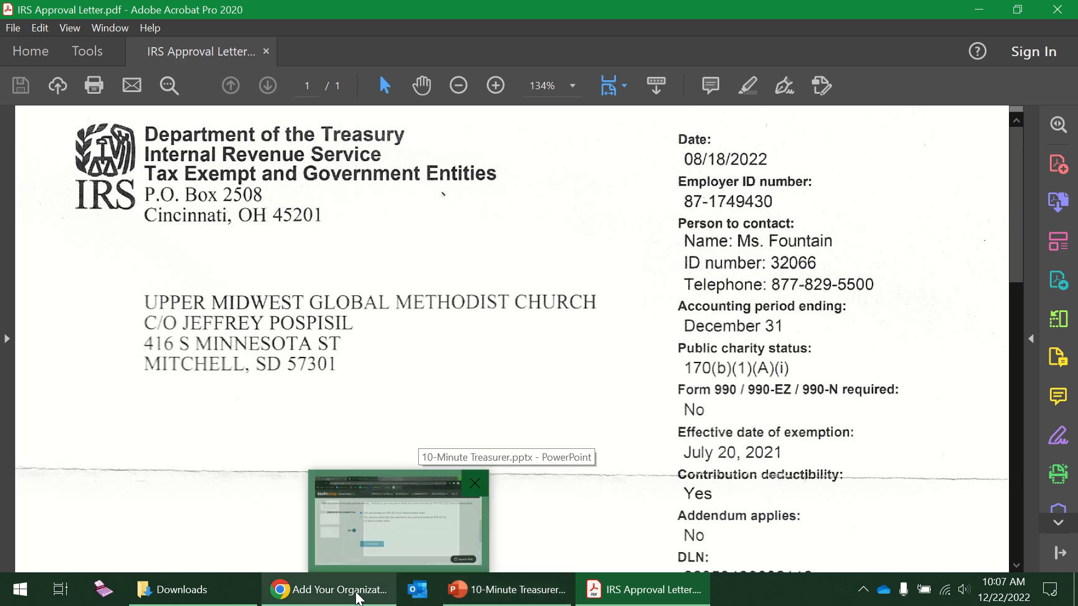
{"action": "left_click", "coordinate": [356, 596]}
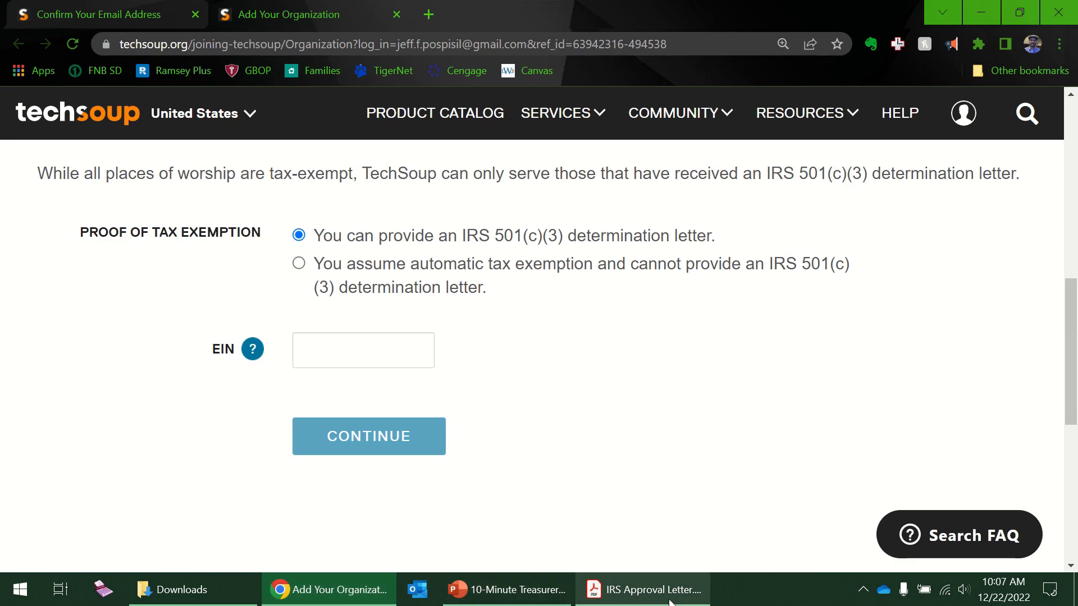
{"action": "left_click", "coordinate": [643, 589]}
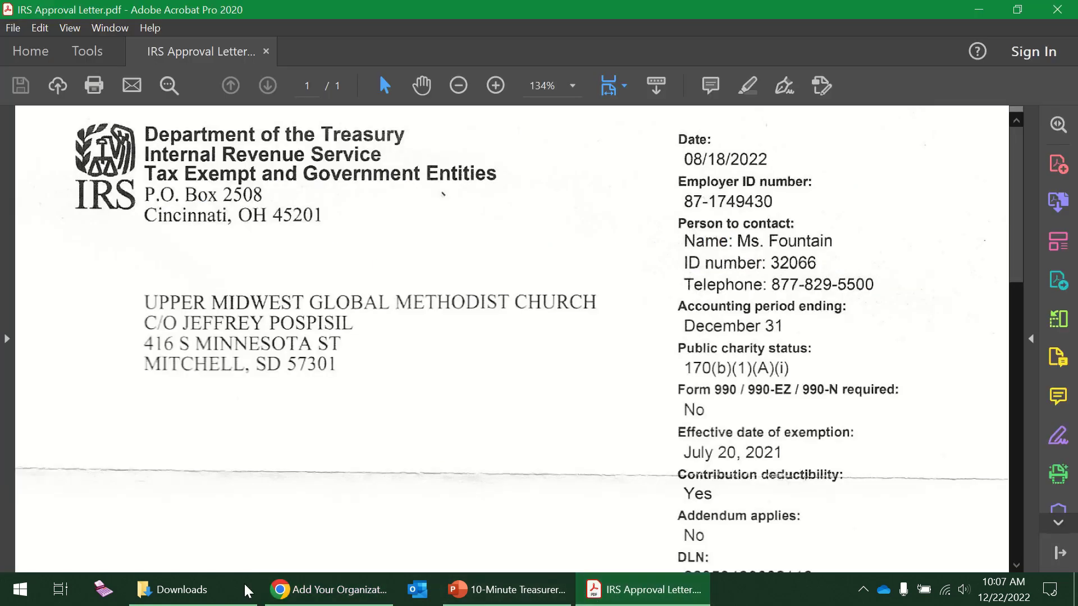
{"action": "left_click", "coordinate": [335, 590]}
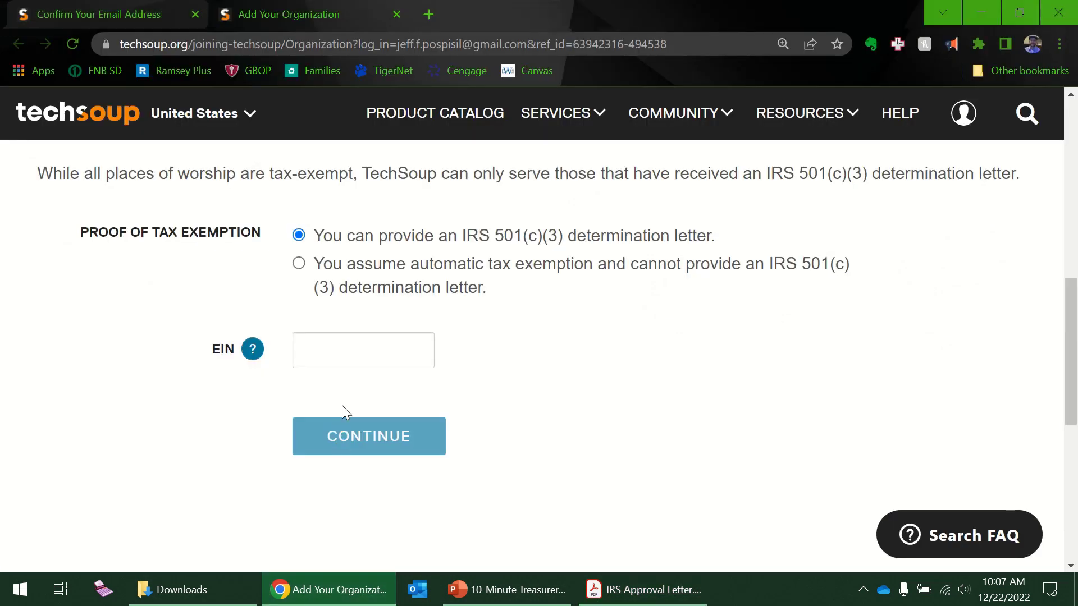
{"action": "left_click", "coordinate": [357, 348]}
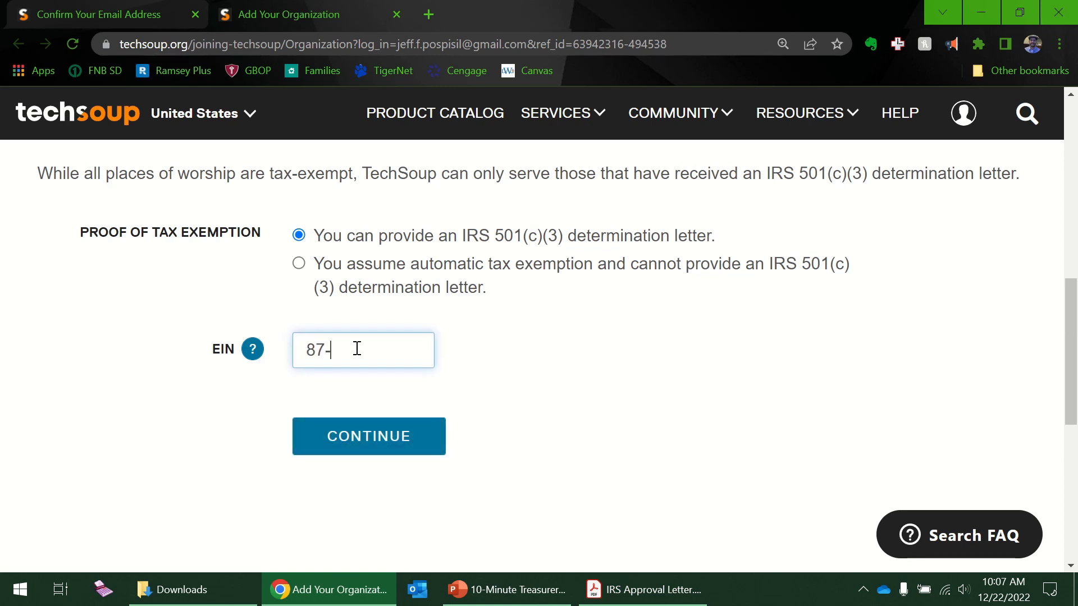
Enter the church's full EIN from the IRS letter and continue to the next page.
{"action": "left_click", "coordinate": [602, 589]}
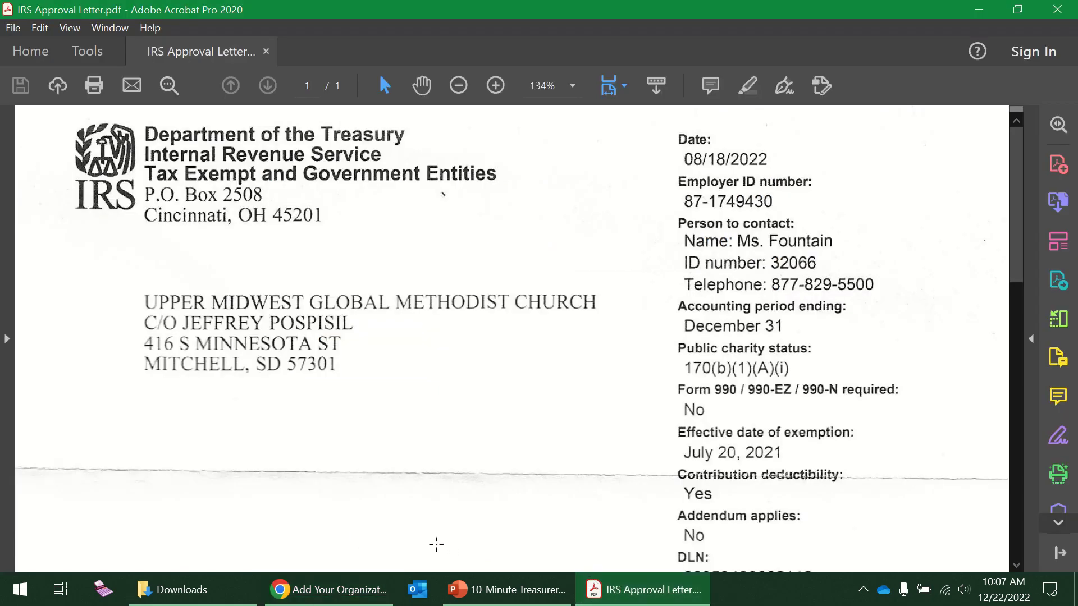
{"action": "left_click", "coordinate": [344, 598]}
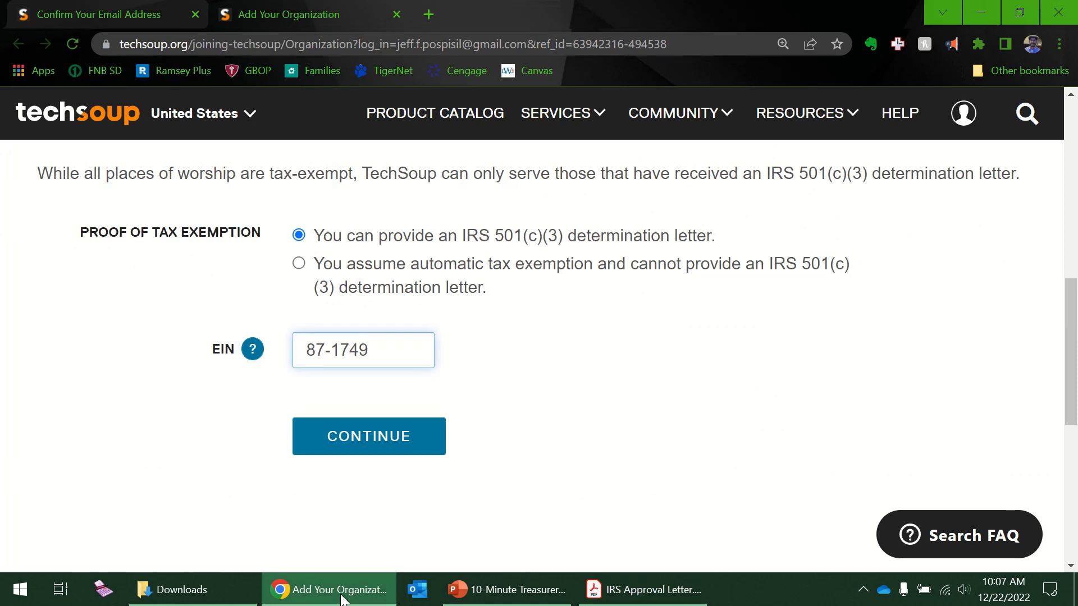
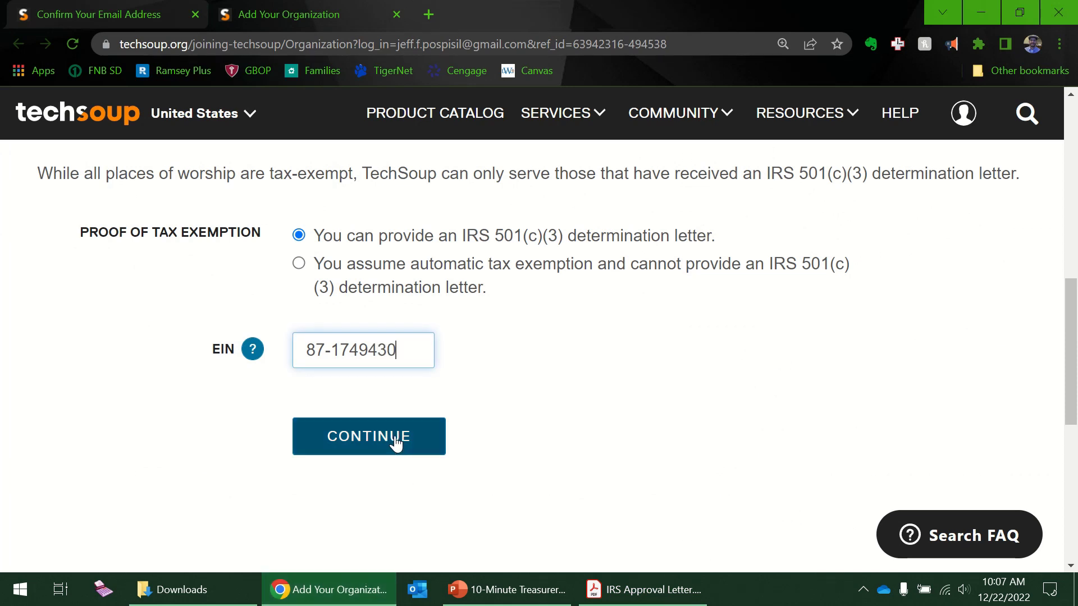
{"action": "left_click", "coordinate": [395, 444]}
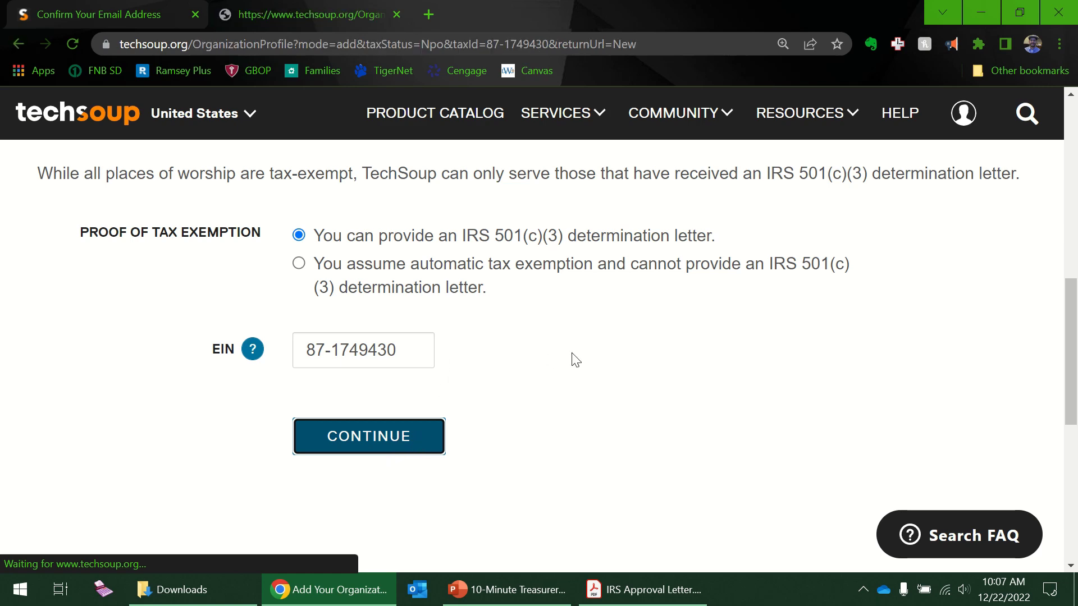
Scroll to the Organization Details form and check the church's name on the IRS letter.
{"action": "scroll", "coordinate": [600, 368], "scroll_direction": "down", "scroll_amount": 2}
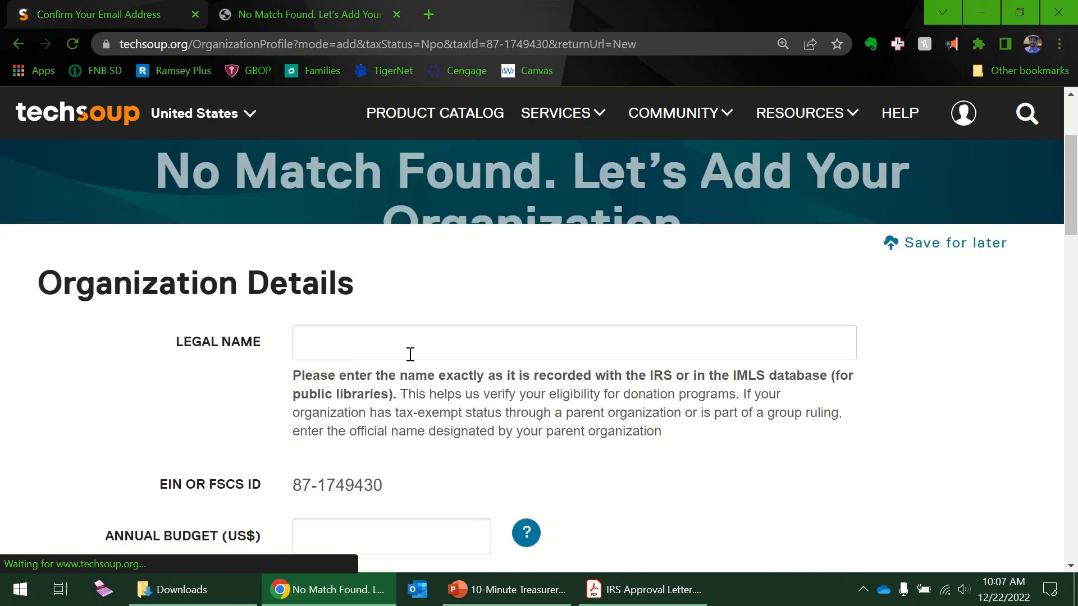
{"action": "mouse_move", "coordinate": [633, 597]}
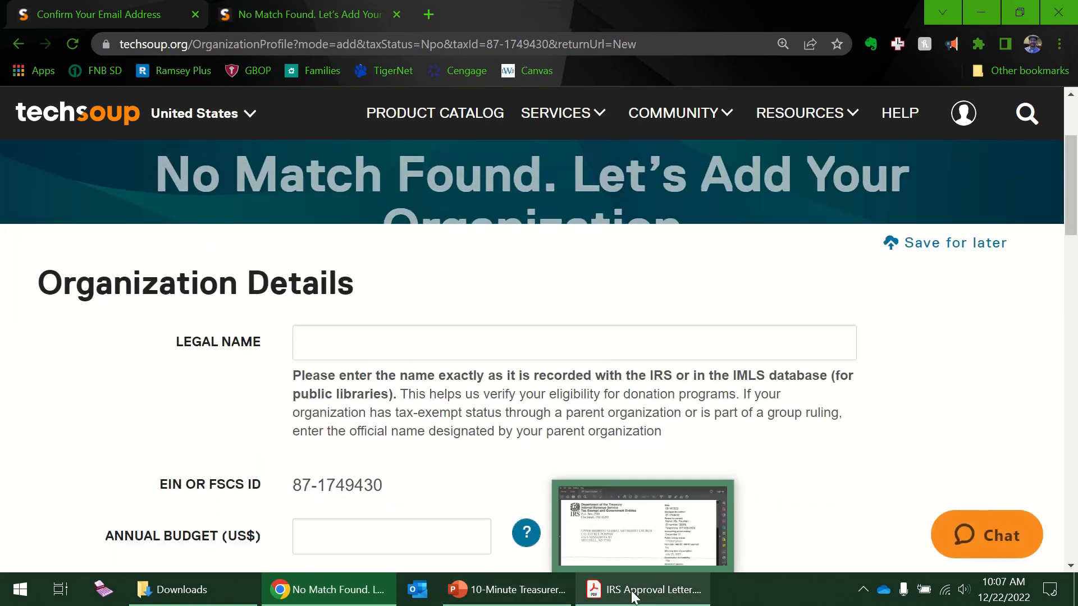
{"action": "left_click", "coordinate": [633, 597]}
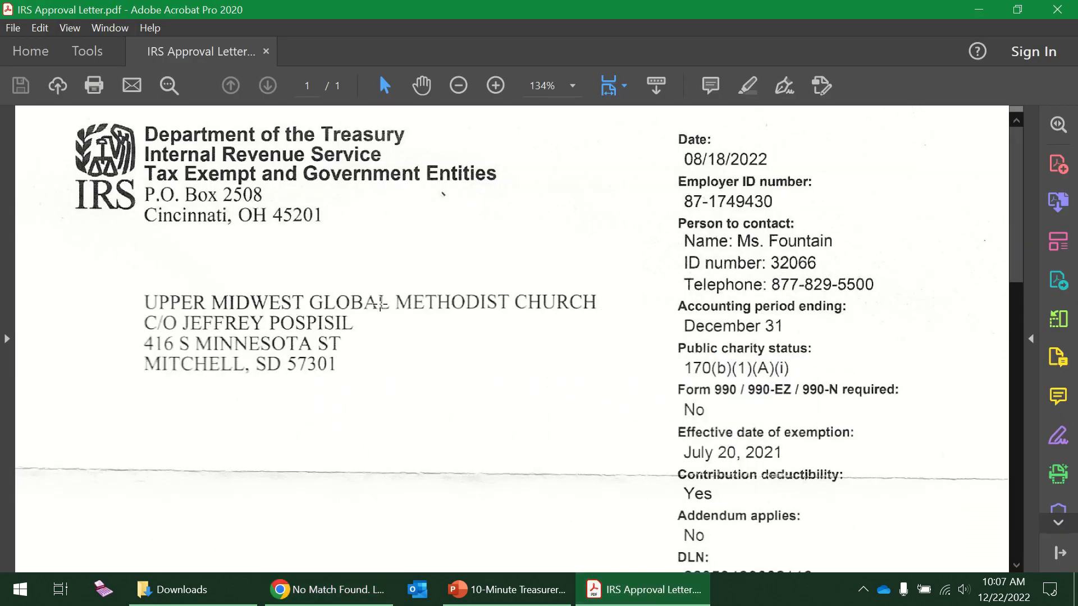
{"action": "left_click", "coordinate": [345, 590]}
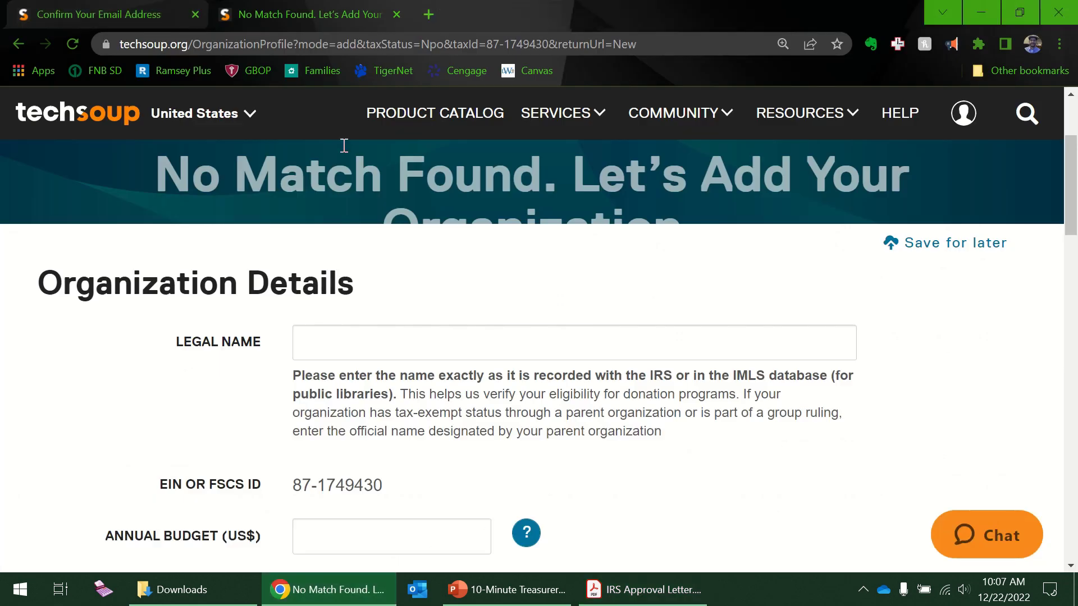
In a new tab, search South Dakota's business filings for 'upper midwest'.
{"action": "mouse_move", "coordinate": [438, 13]}
{"action": "left_click", "coordinate": [426, 18]}
{"action": "type", "text": "sd "}
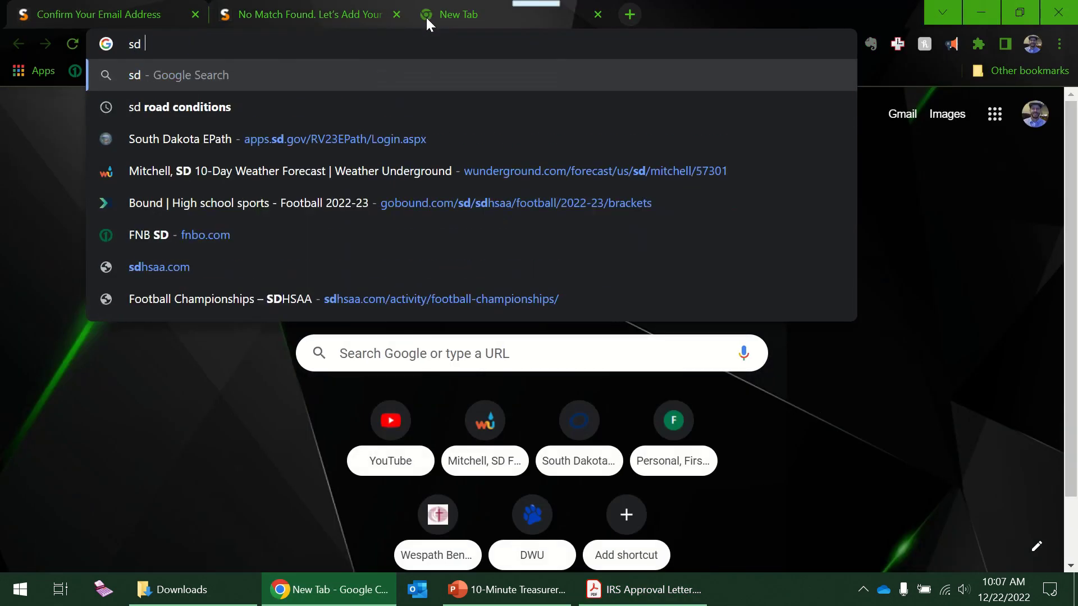
{"action": "type", "text": "sec"}
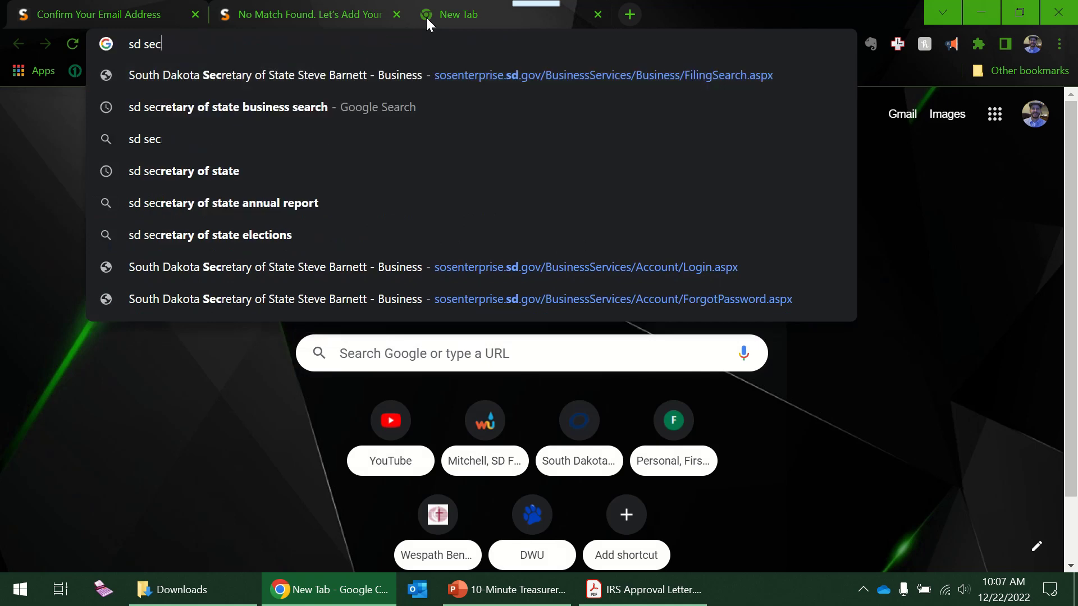
{"action": "left_click", "coordinate": [400, 77]}
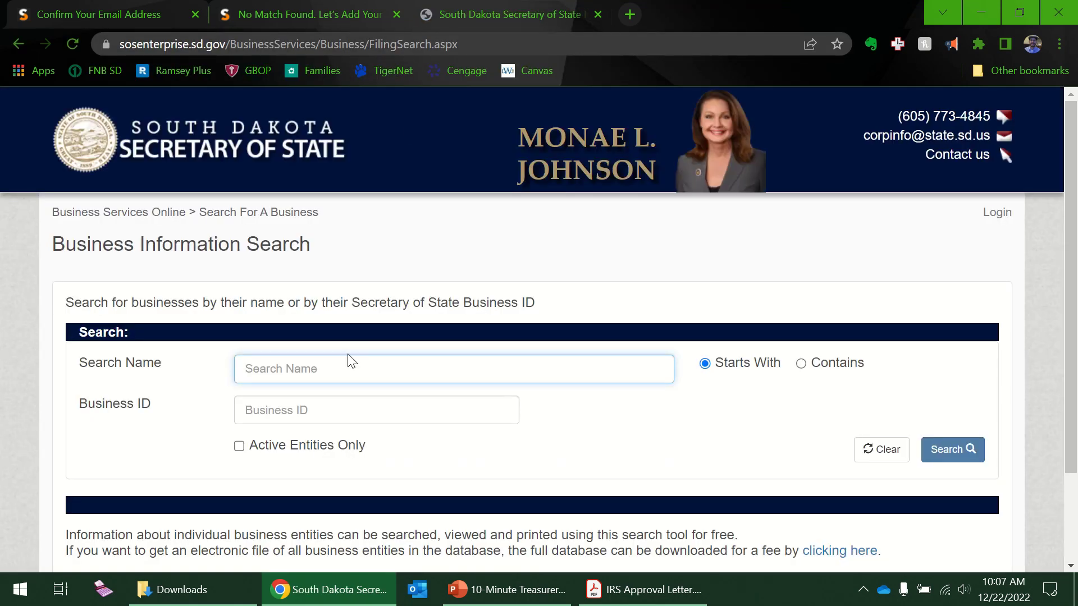
{"action": "type", "text": "upper midwest"}
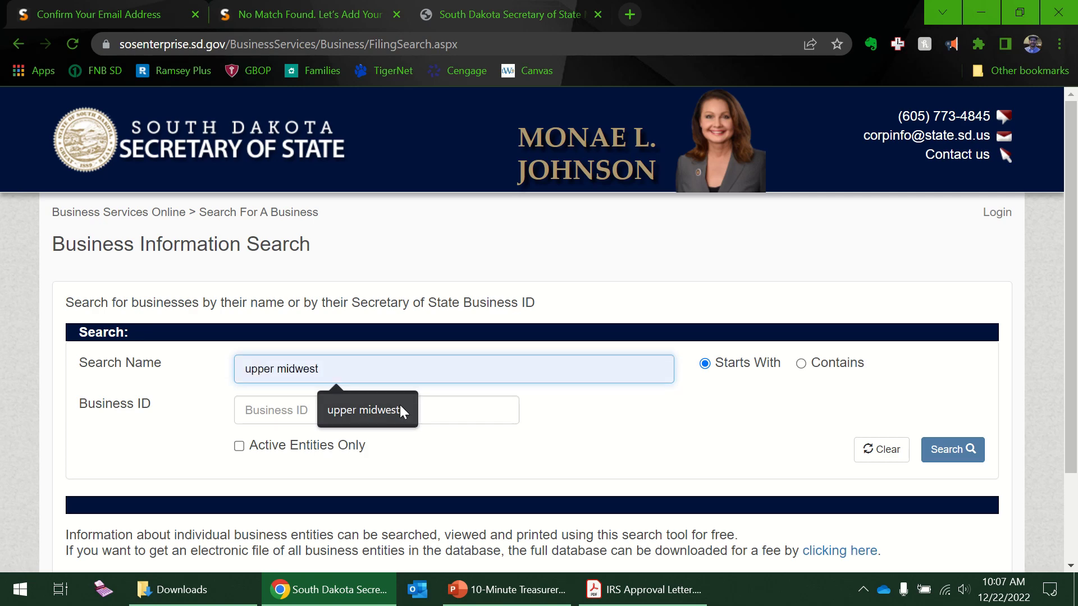
{"action": "left_click", "coordinate": [399, 405]}
{"action": "key", "text": "ctrl+plus"}
{"action": "key", "text": "ctrl+plus"}
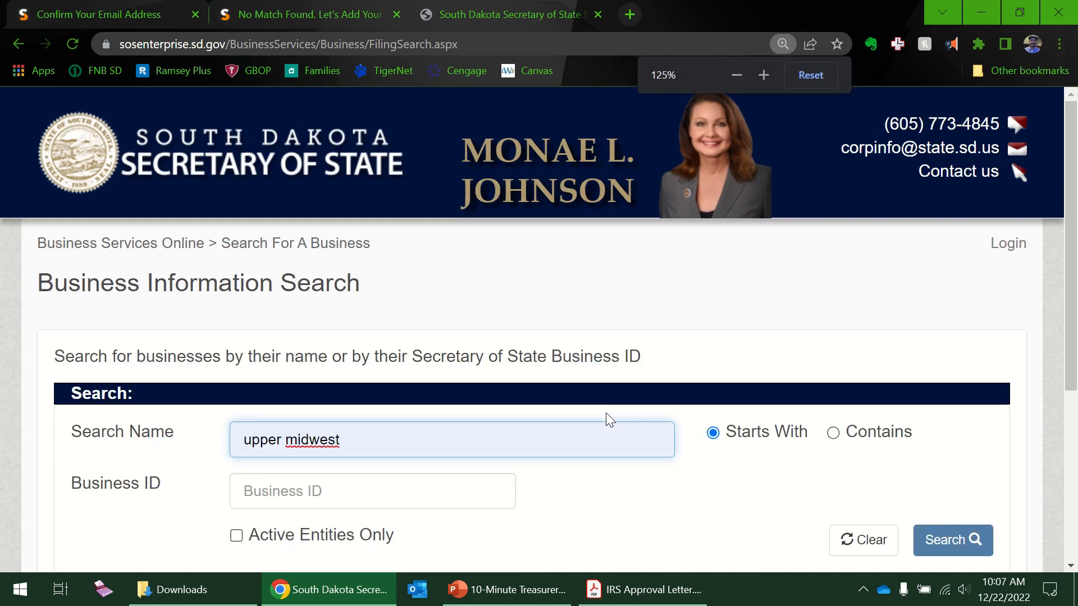
{"action": "key", "text": "ctrl+plus"}
{"action": "key", "text": "ctrl+minus"}
{"action": "left_click", "coordinate": [974, 539]}
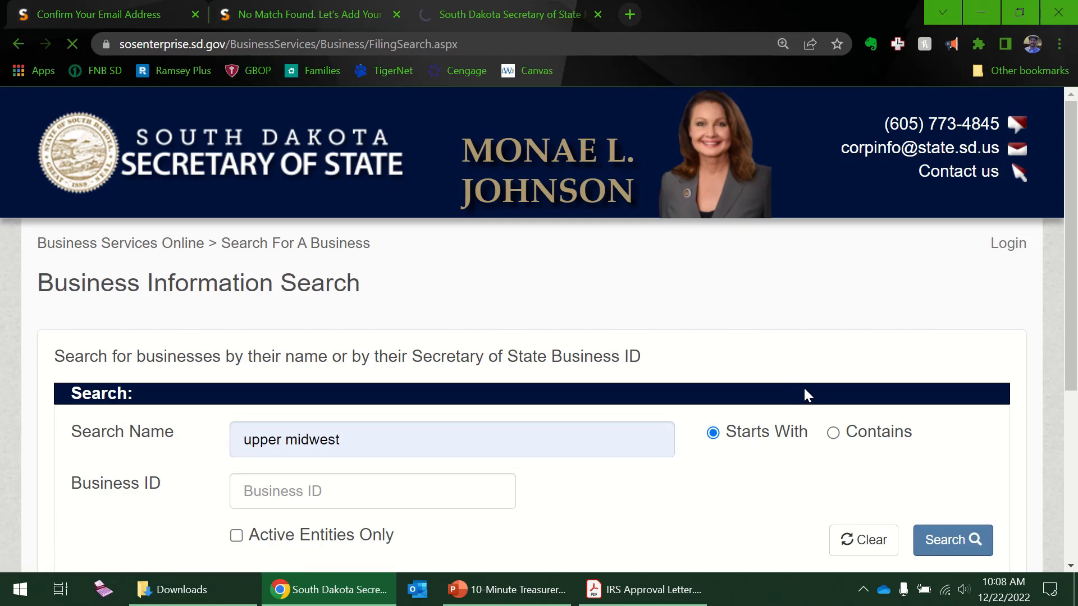
Copy 'Upper Midwest Global Methodist Church' from the results, check it against the IRS letter, and return to TechSoup.
{"action": "scroll", "coordinate": [758, 393], "scroll_direction": "down", "scroll_amount": 5}
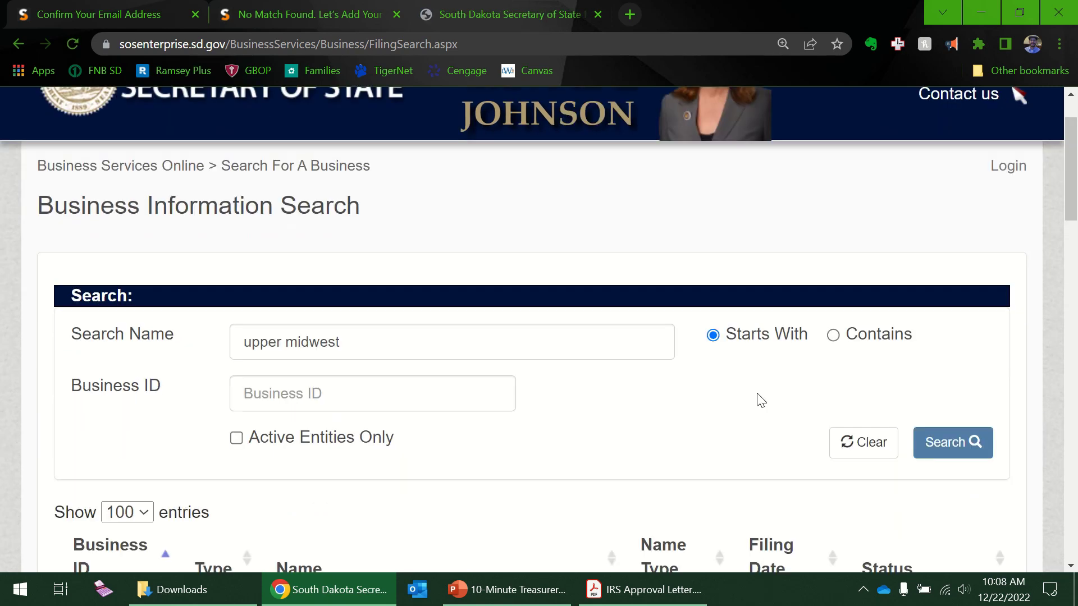
{"action": "scroll", "coordinate": [740, 388], "scroll_direction": "down", "scroll_amount": 1}
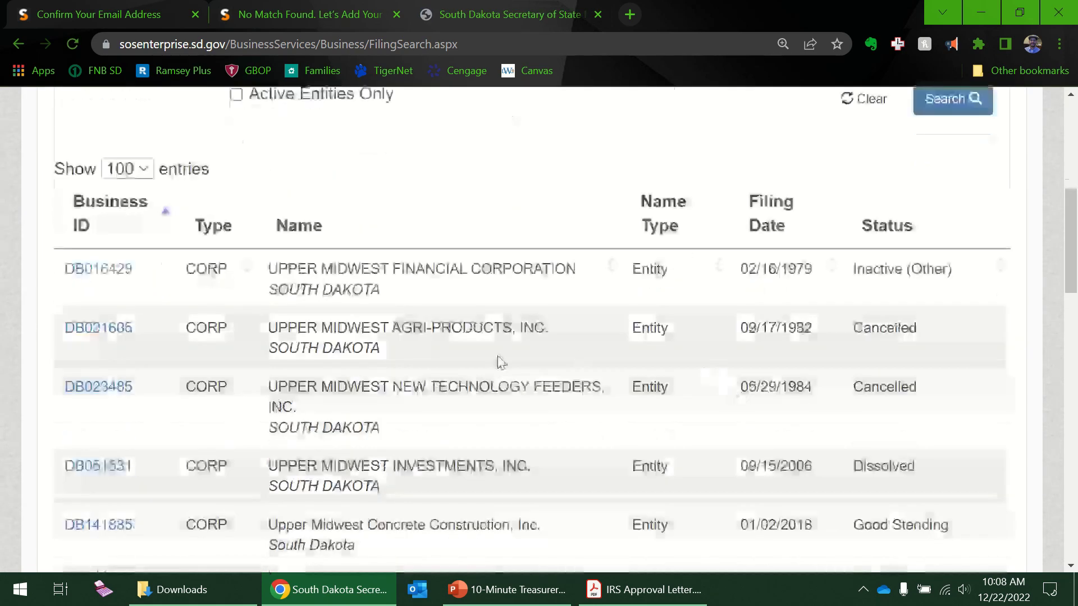
{"action": "scroll", "coordinate": [500, 362], "scroll_direction": "down", "scroll_amount": 6}
{"action": "scroll", "coordinate": [500, 361], "scroll_direction": "down", "scroll_amount": 10}
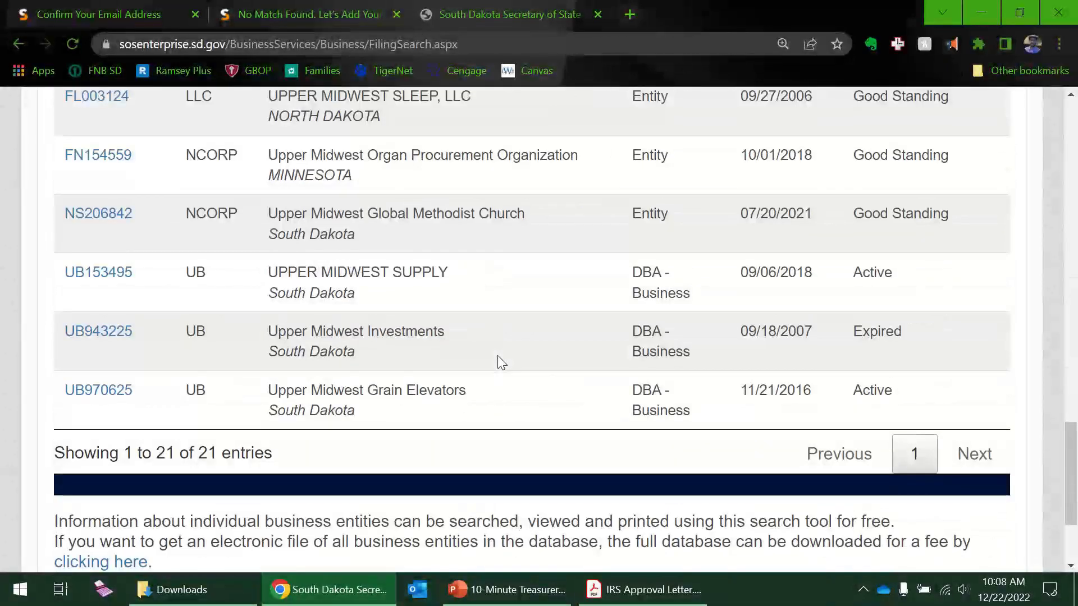
{"action": "scroll", "coordinate": [499, 360], "scroll_direction": "up", "scroll_amount": 3}
{"action": "scroll", "coordinate": [497, 361], "scroll_direction": "up", "scroll_amount": 2}
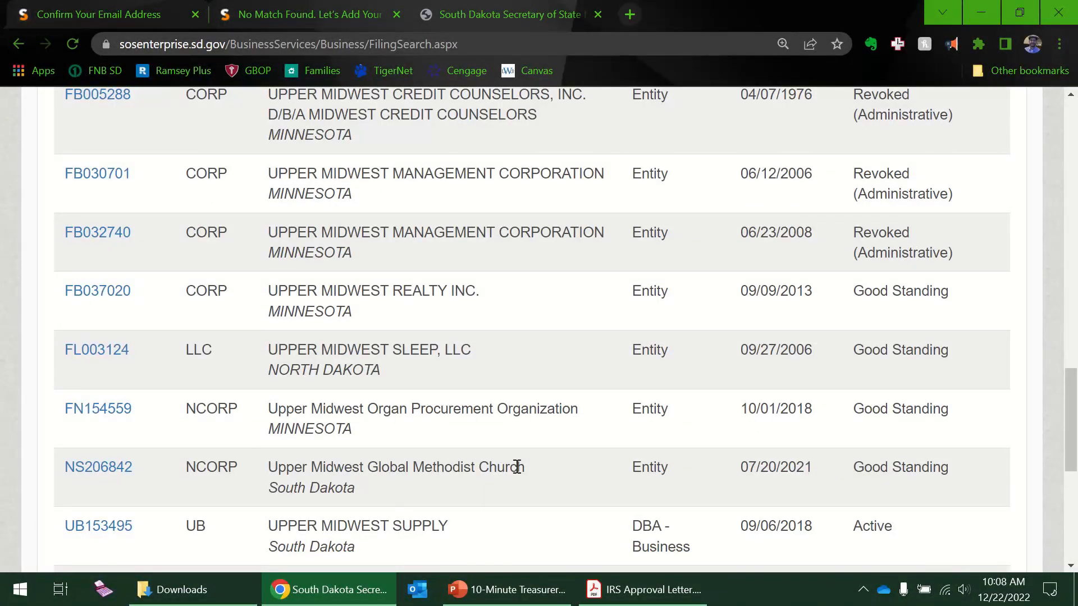
{"action": "left_click_drag", "start_coordinate": [524, 467], "coordinate": [269, 464]}
{"action": "key", "text": "ctrl+c"}
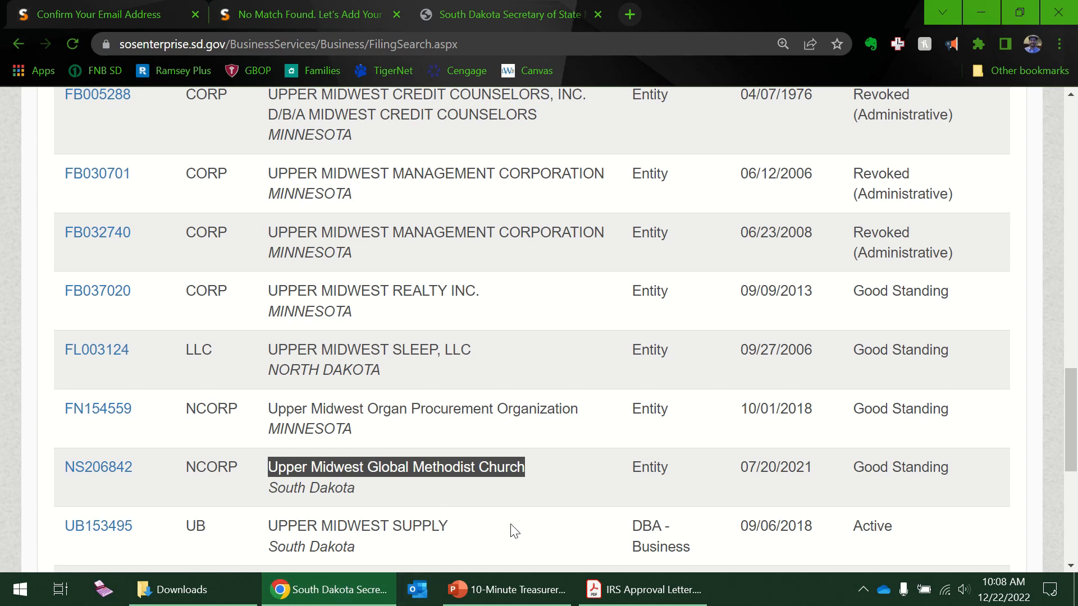
{"action": "left_click", "coordinate": [640, 598]}
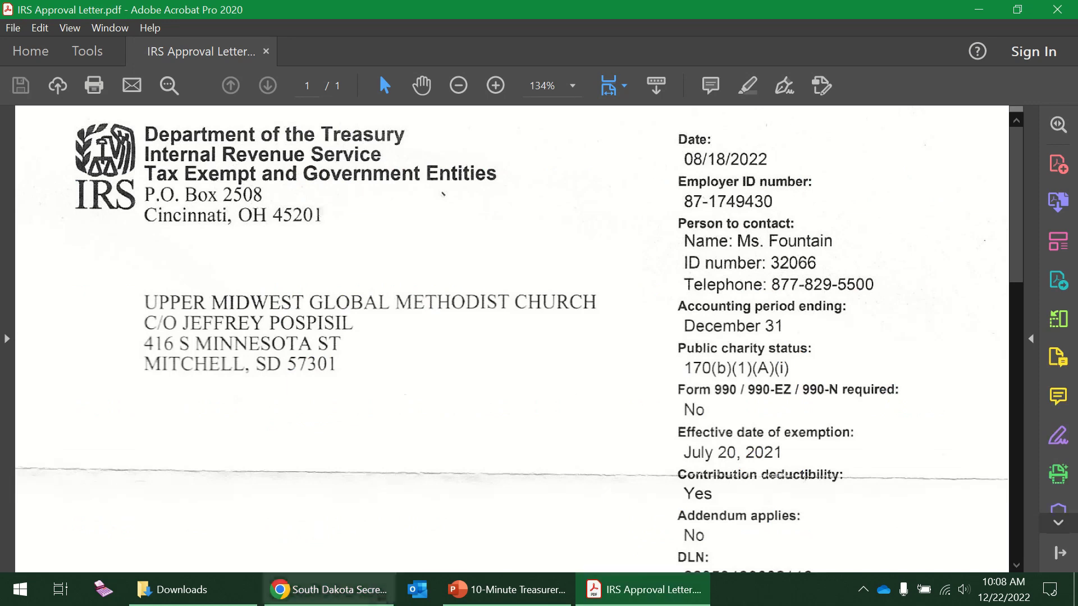
{"action": "left_click", "coordinate": [353, 596]}
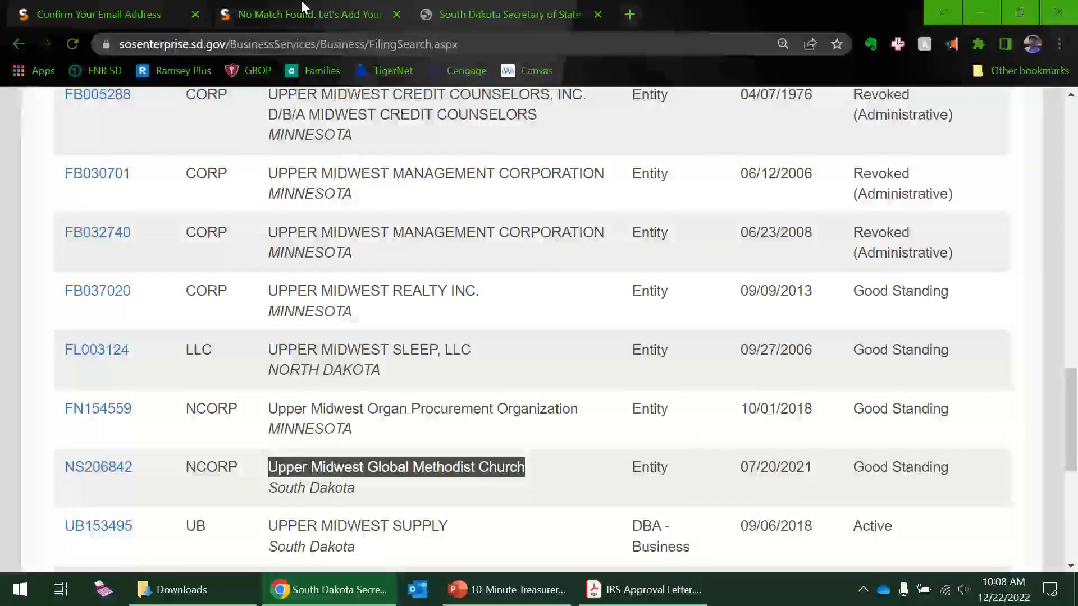
{"action": "left_click", "coordinate": [280, 14]}
{"action": "left_click", "coordinate": [324, 345]}
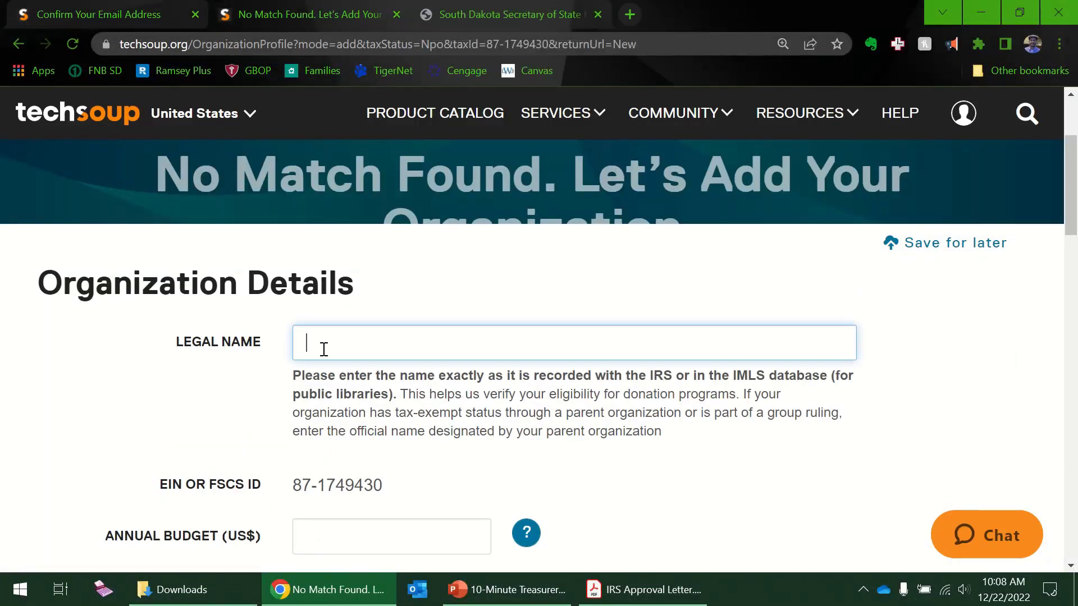
Paste 'Upper Midwest Global Methodist Church' as the legal name and enter an annual budget of 15,000.
{"action": "key", "text": "ctrl+v"}
{"action": "scroll", "coordinate": [453, 370], "scroll_direction": "down", "scroll_amount": 3}
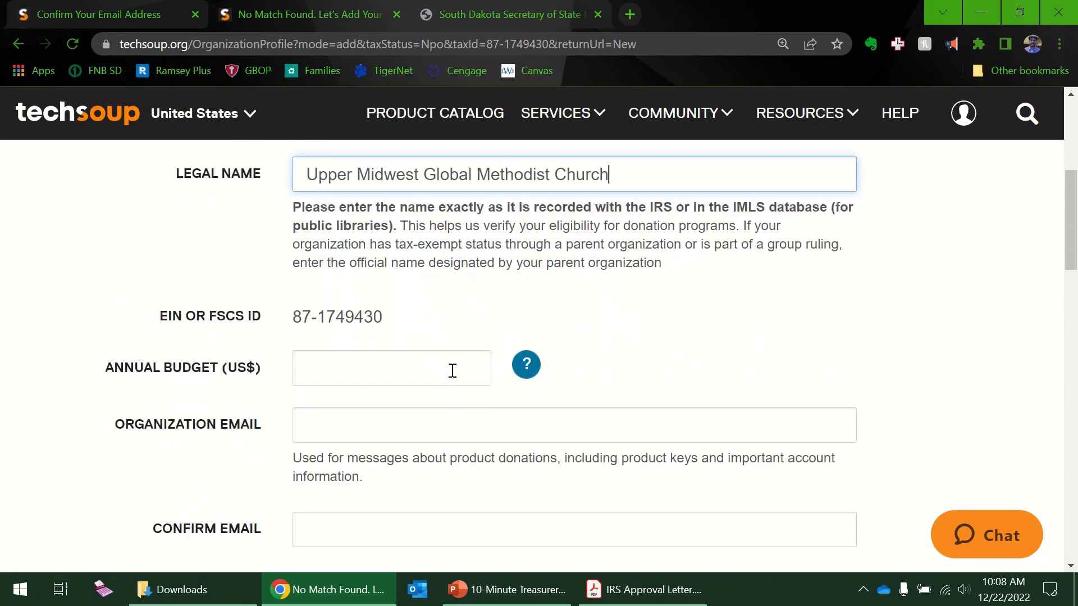
{"action": "left_click", "coordinate": [359, 377]}
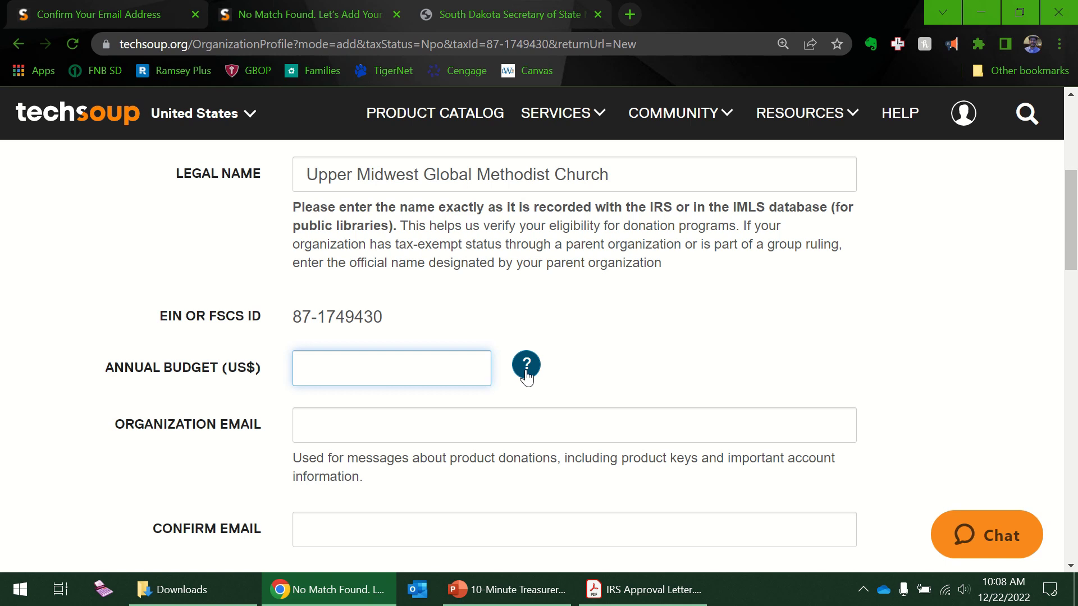
{"action": "scroll", "coordinate": [712, 362], "scroll_direction": "down", "scroll_amount": 1}
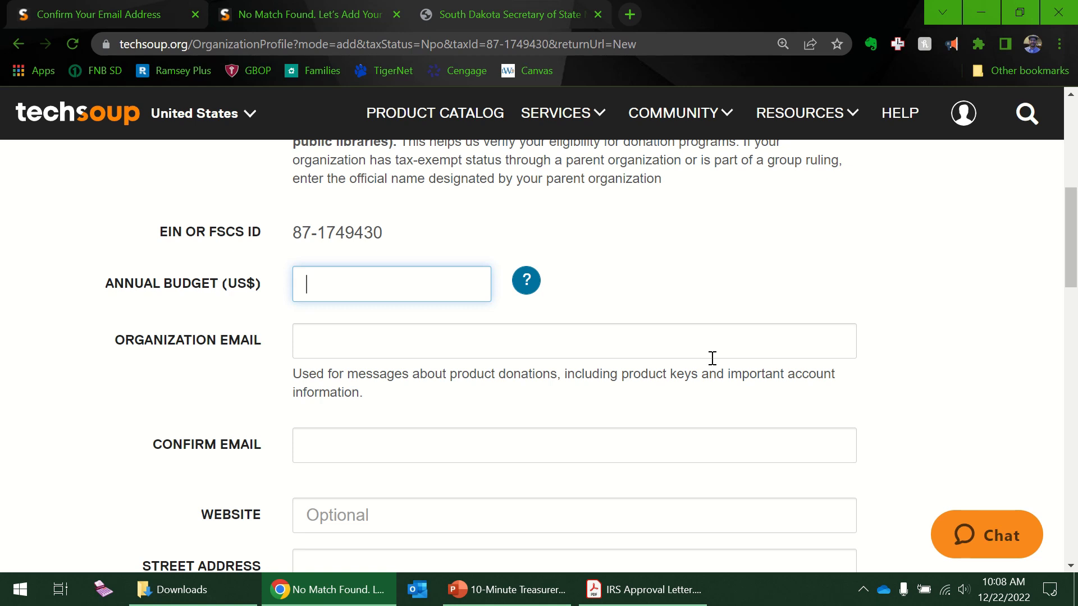
{"action": "type", "text": "15,000"}
{"action": "key", "text": "Tab"}
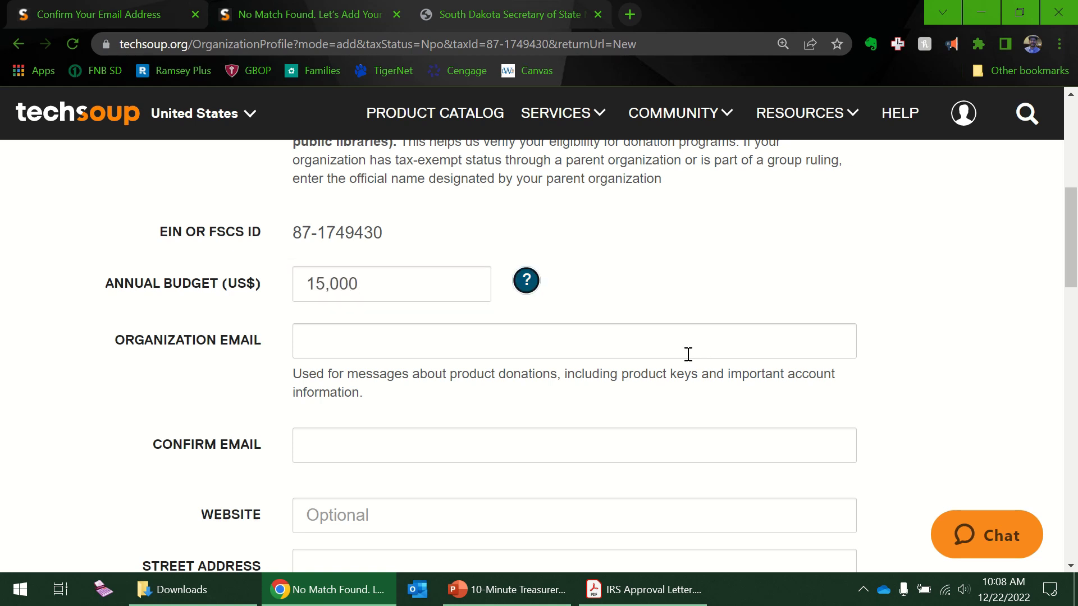
{"action": "left_click", "coordinate": [689, 354]}
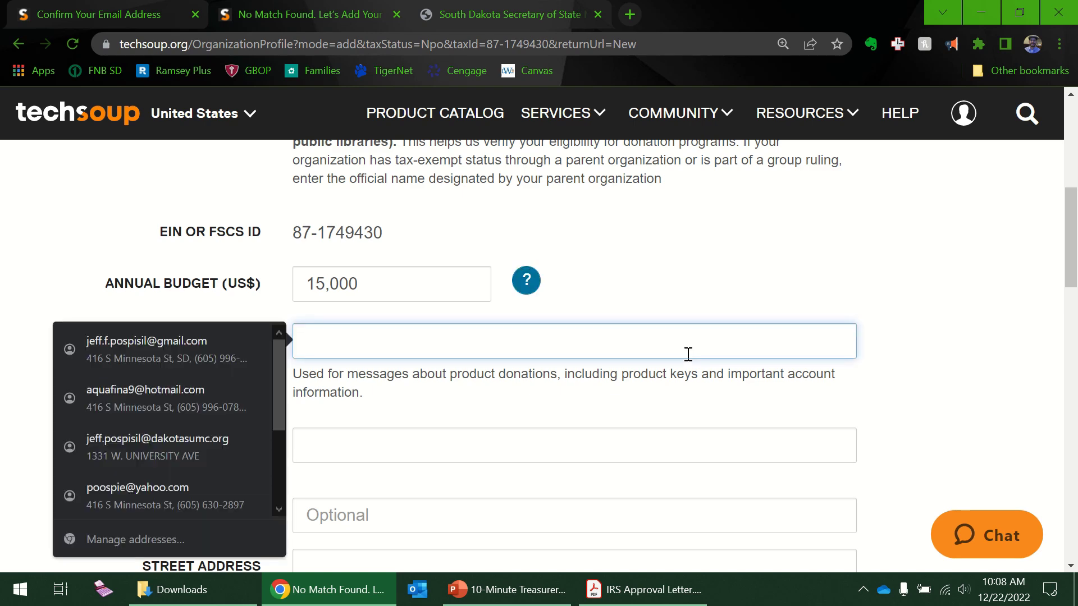
Open uppermidwestgmc.org in a new tab, look over the site, and copy its address.
{"action": "left_click", "coordinate": [635, 14]}
{"action": "type", "text": "uppermidwestgmc.org"}
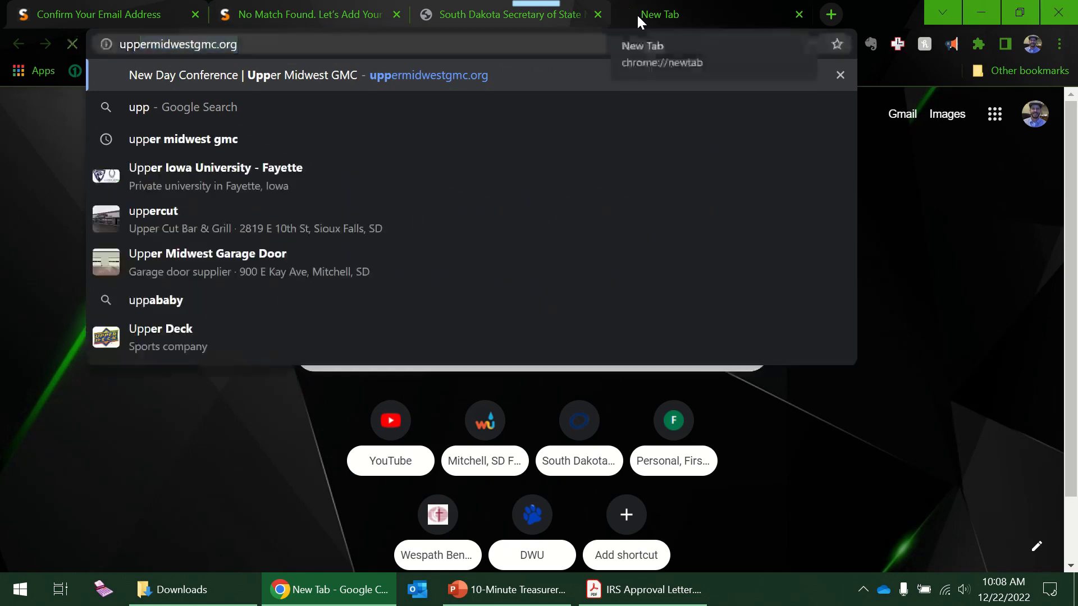
{"action": "key", "text": "Return"}
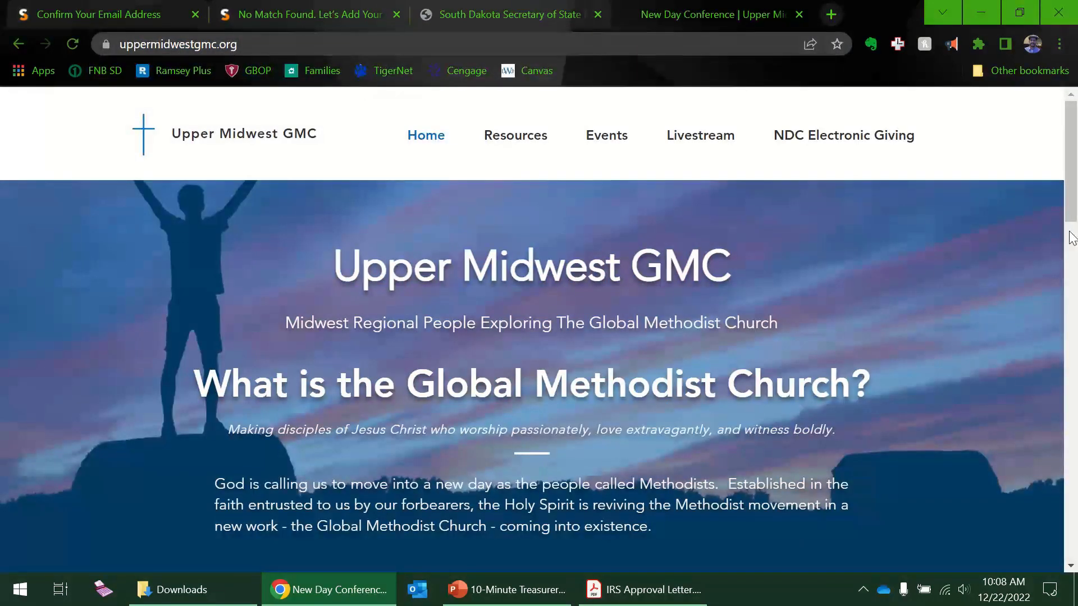
{"action": "left_click_drag", "start_coordinate": [1072, 219], "coordinate": [1075, 169]}
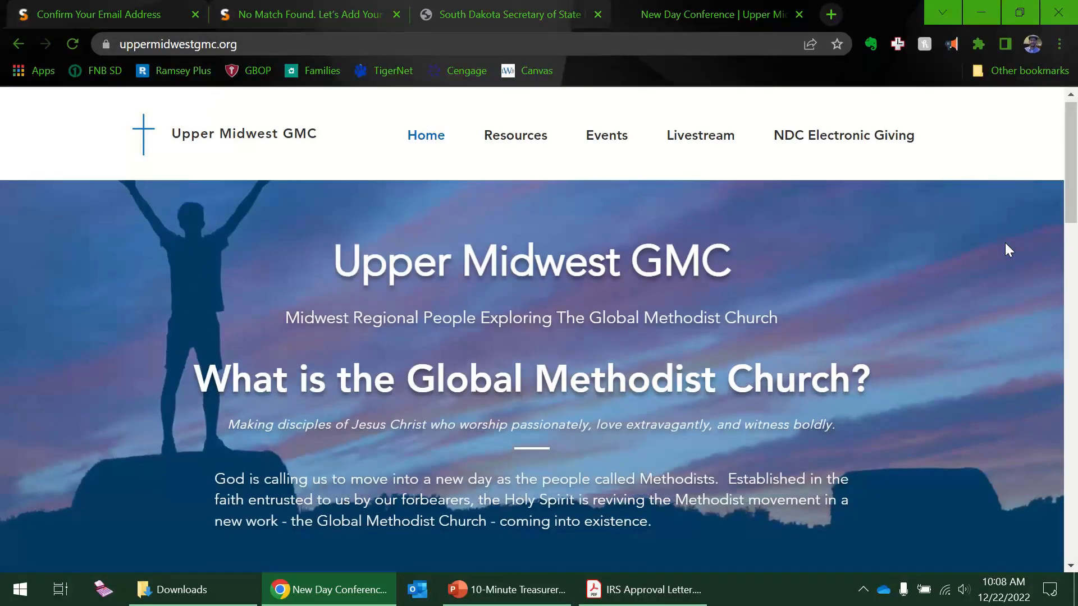
{"action": "scroll", "coordinate": [1005, 243], "scroll_direction": "down", "scroll_amount": 10}
{"action": "scroll", "coordinate": [1002, 247], "scroll_direction": "down", "scroll_amount": 7}
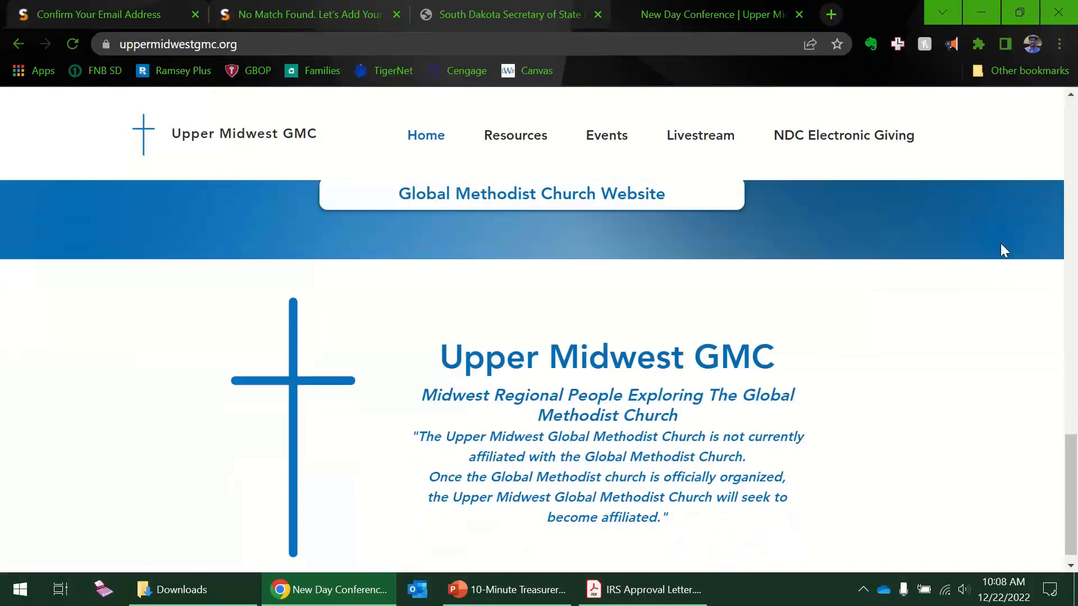
{"action": "scroll", "coordinate": [521, 129], "scroll_direction": "up", "scroll_amount": 3}
{"action": "left_click", "coordinate": [115, 43]}
{"action": "key", "text": "ctrl+c"}
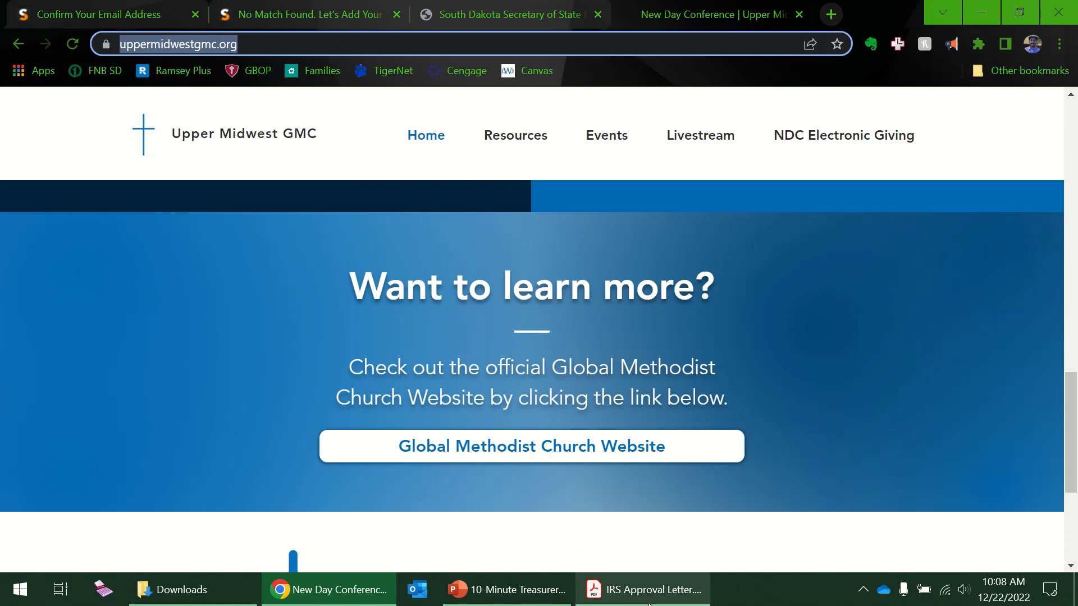
{"action": "left_click", "coordinate": [333, 17]}
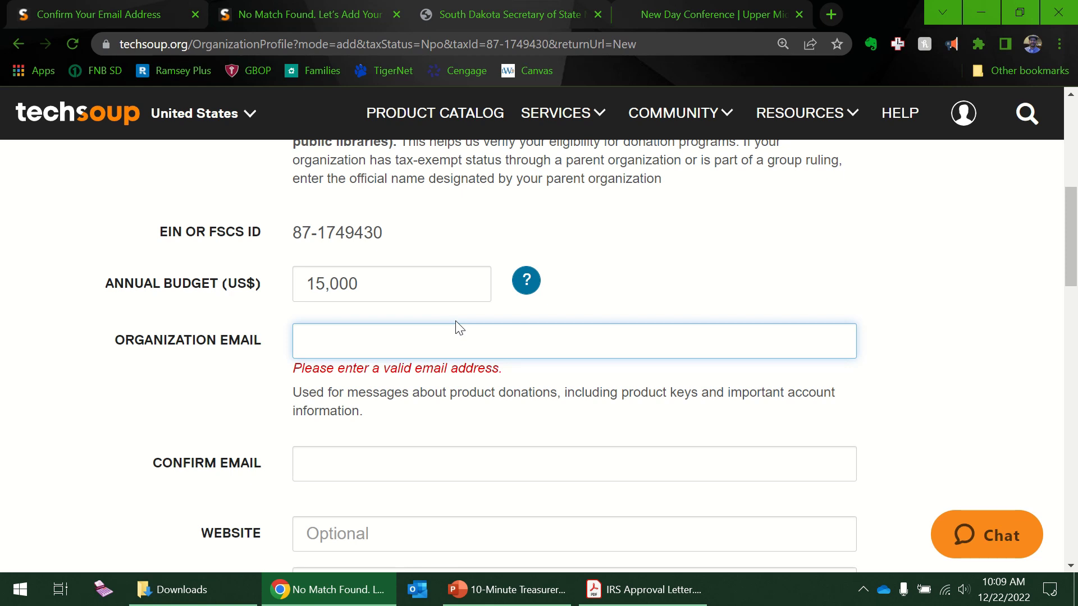
{"action": "key", "text": "ctrl+v"}
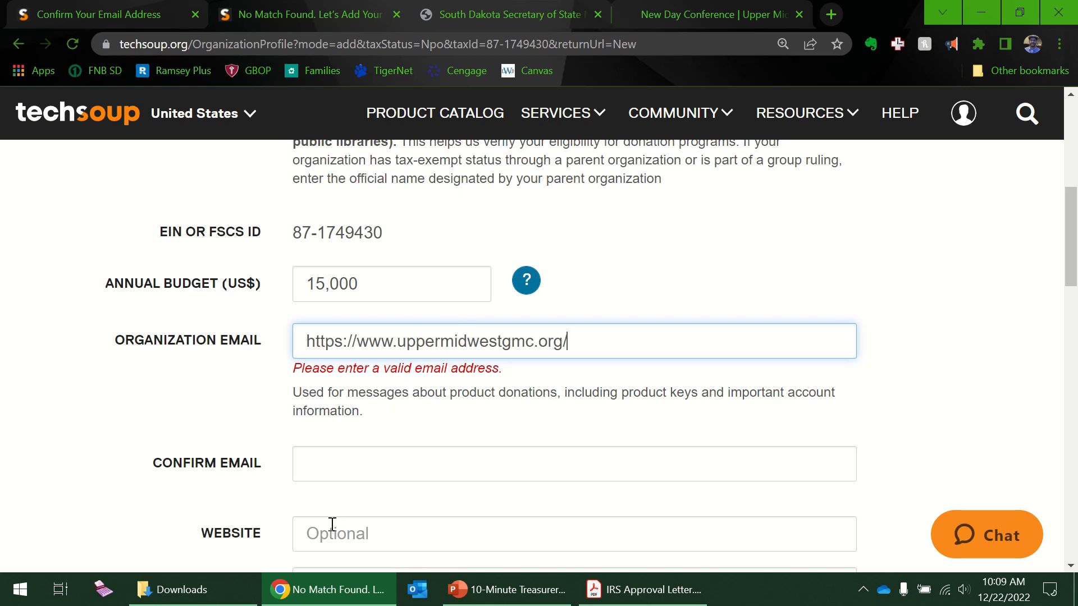
{"action": "left_click", "coordinate": [340, 531]}
{"action": "key", "text": "ctrl+v"}
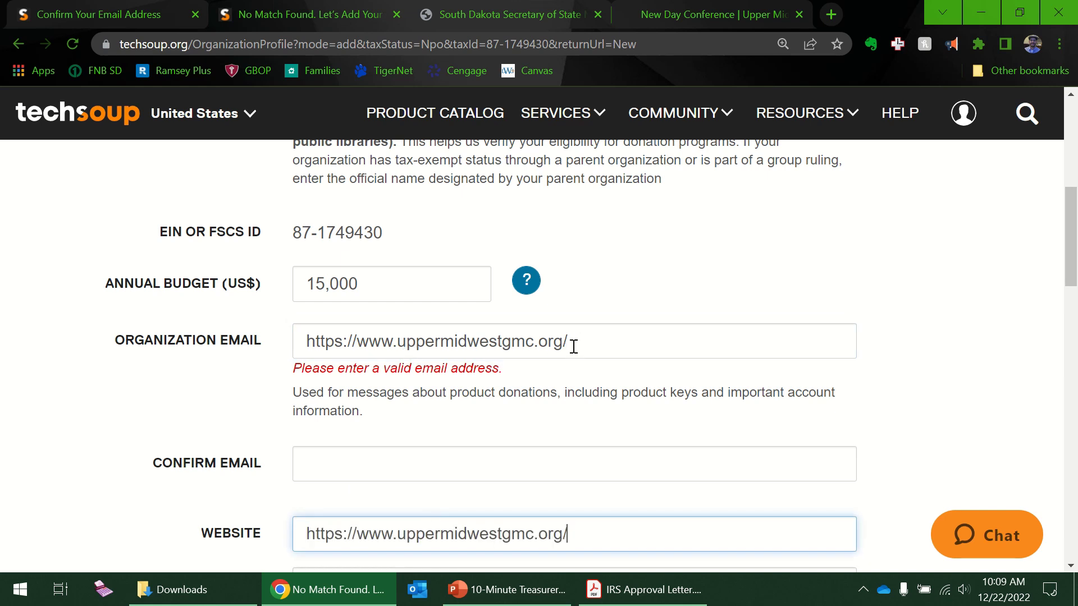
{"action": "left_click", "coordinate": [572, 344]}
{"action": "key", "text": "BackSpace"}
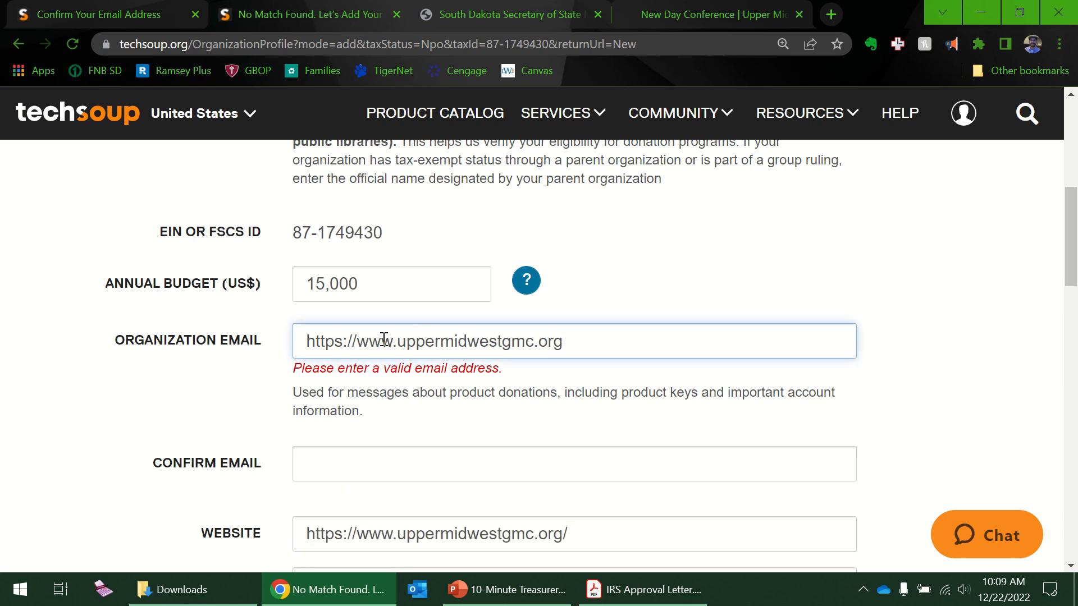
{"action": "left_click_drag", "start_coordinate": [397, 341], "coordinate": [236, 351]}
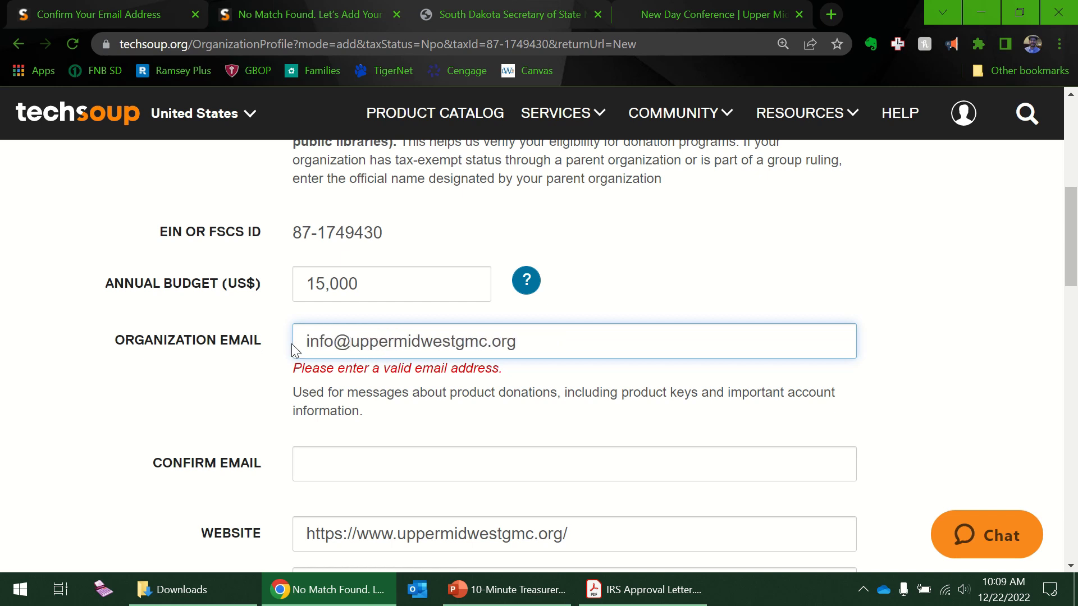
Type the same info address into Confirm Email and paste it into the church site tab's address bar.
{"action": "left_click_drag", "start_coordinate": [513, 341], "coordinate": [249, 344]}
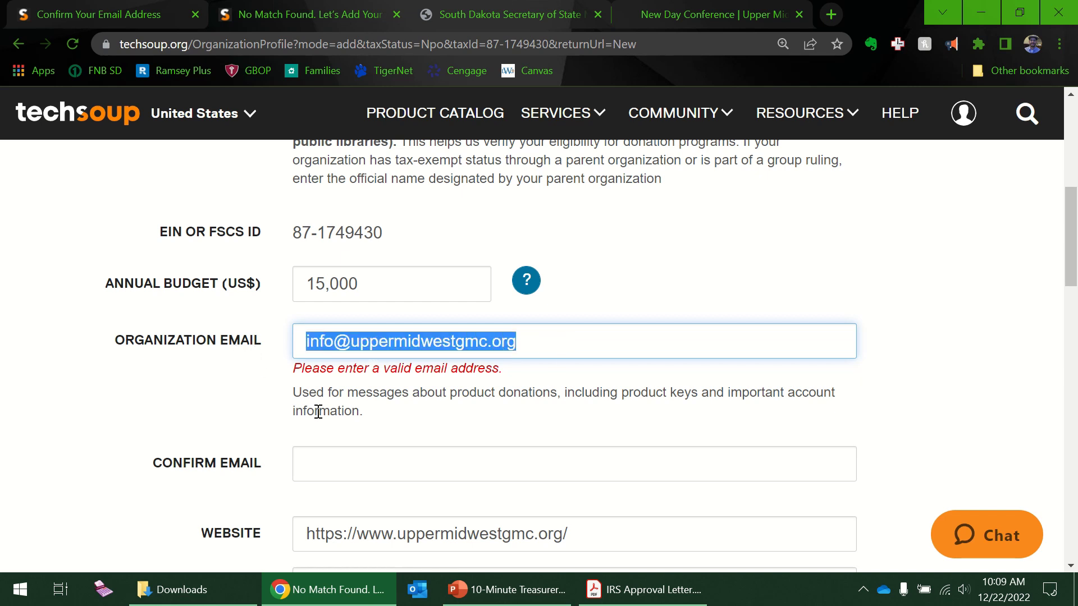
{"action": "left_click", "coordinate": [368, 458]}
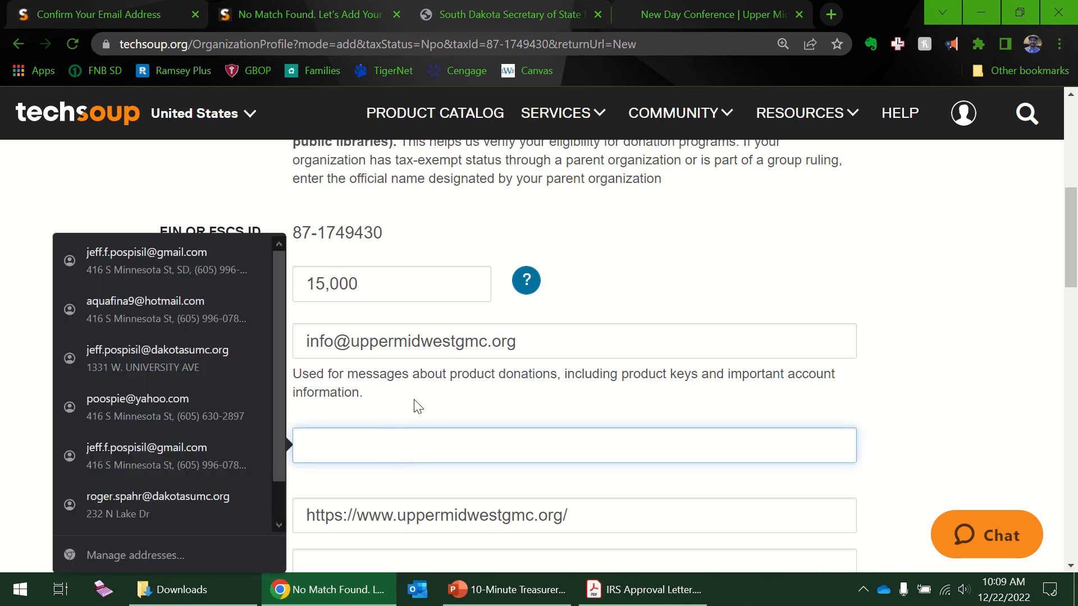
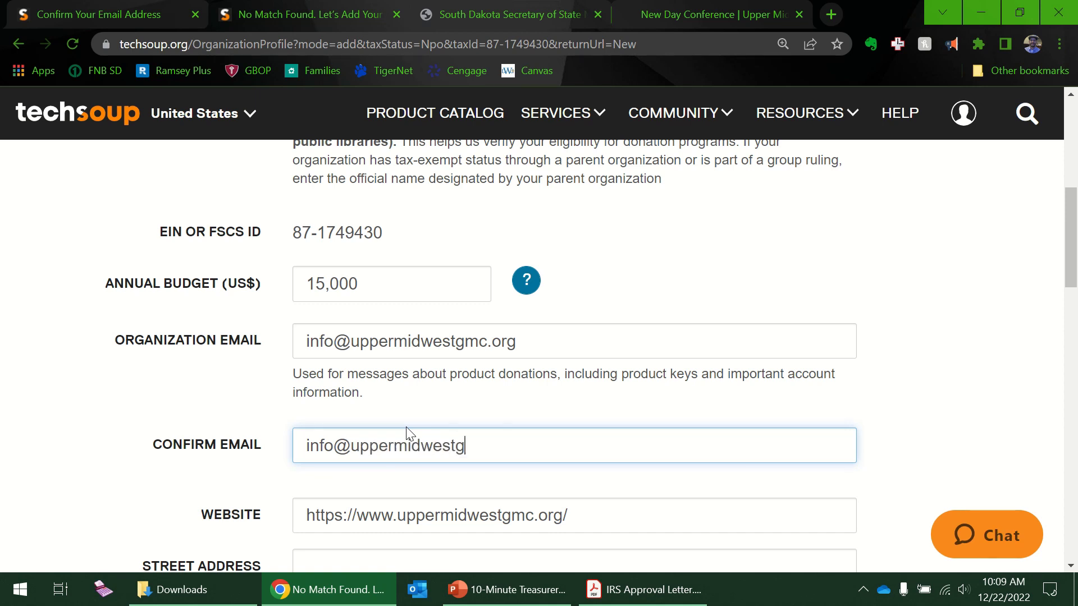
{"action": "key", "text": "ctrl+a"}
{"action": "key", "text": "ctrl+c"}
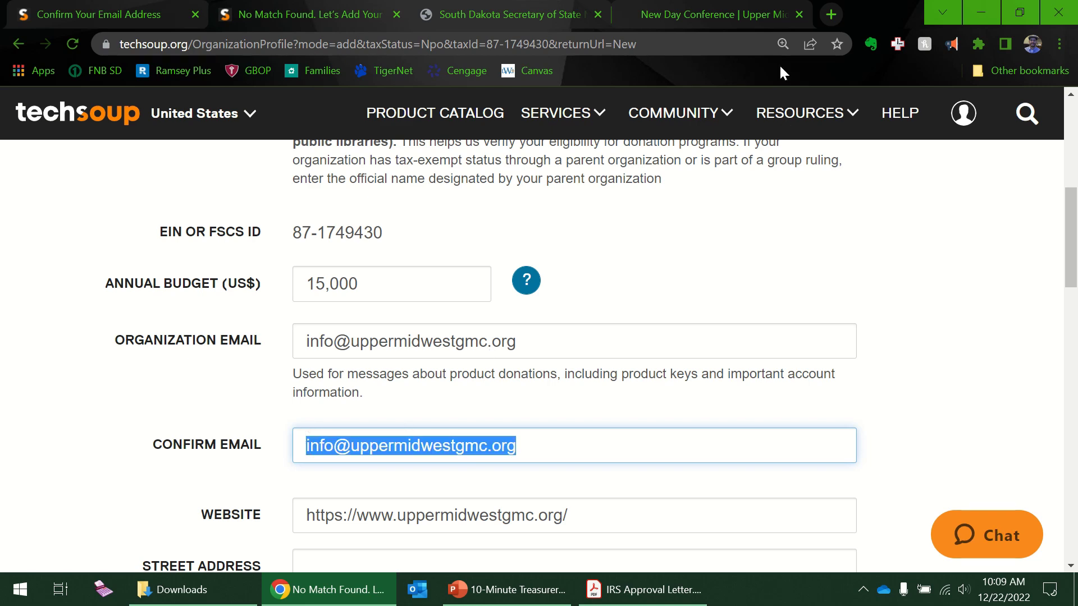
{"action": "left_click", "coordinate": [751, 9]}
{"action": "left_click", "coordinate": [681, 45]}
{"action": "key", "text": "ctrl+v"}
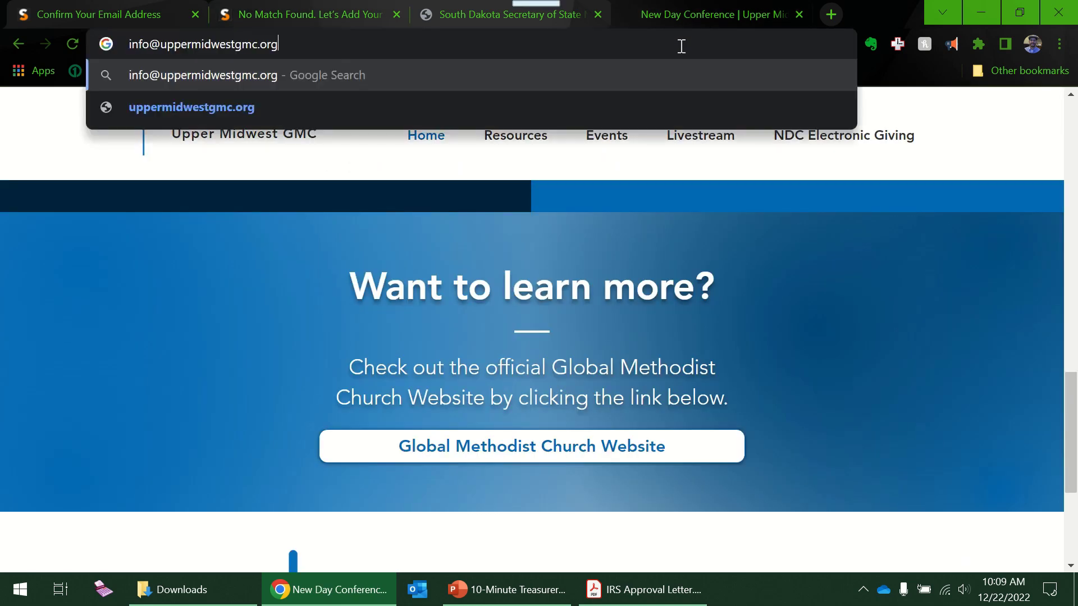
Google the church's info email address without quotes, scan the roughly 24,700 results, then return to TechSoup.
{"action": "key", "text": "Return"}
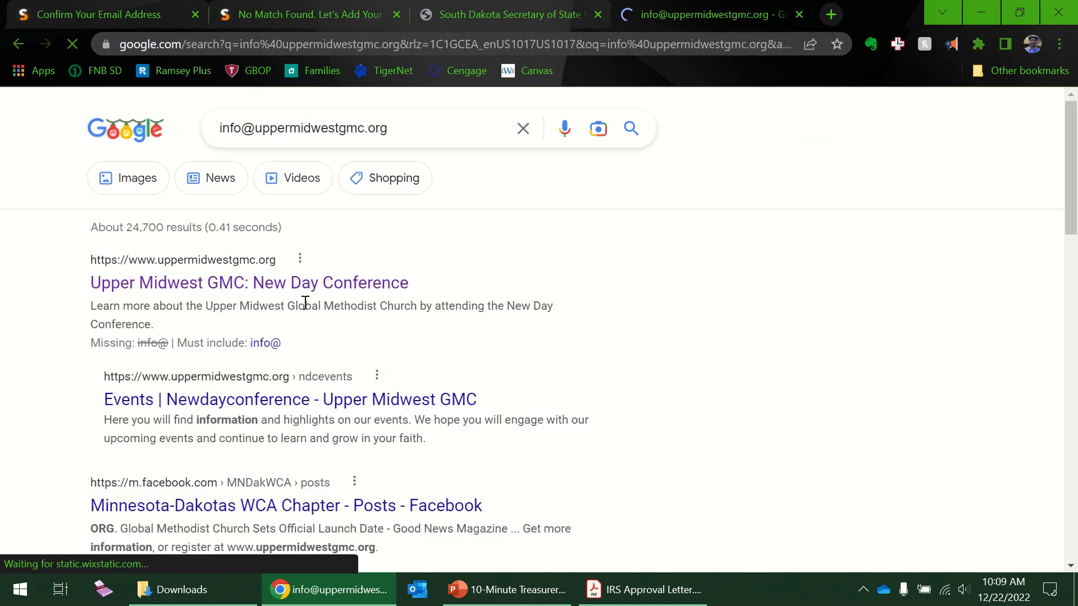
{"action": "left_click", "coordinate": [266, 343]}
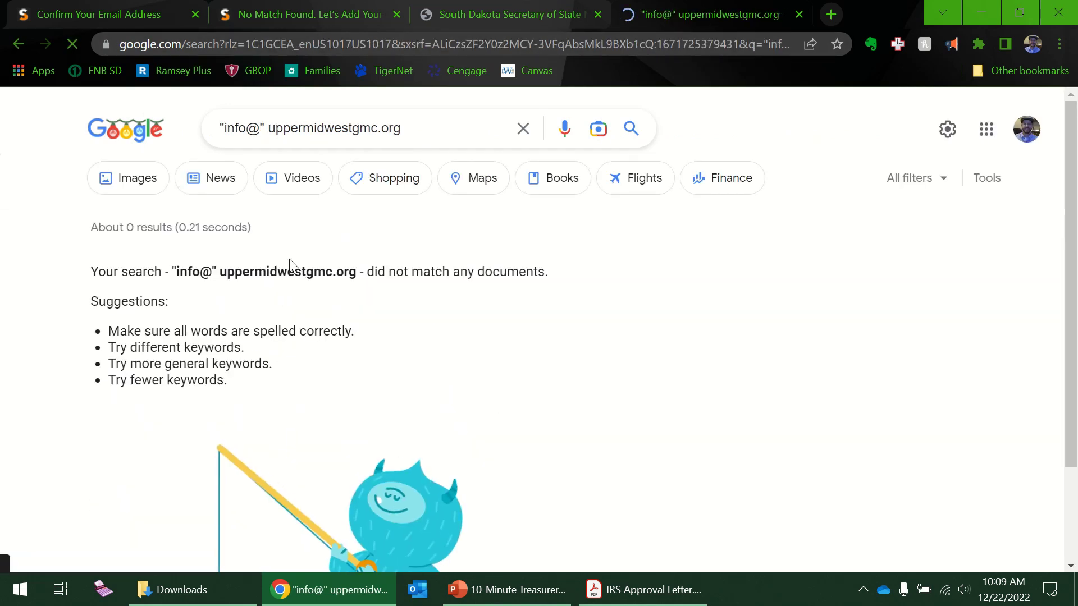
{"action": "left_click", "coordinate": [272, 129]}
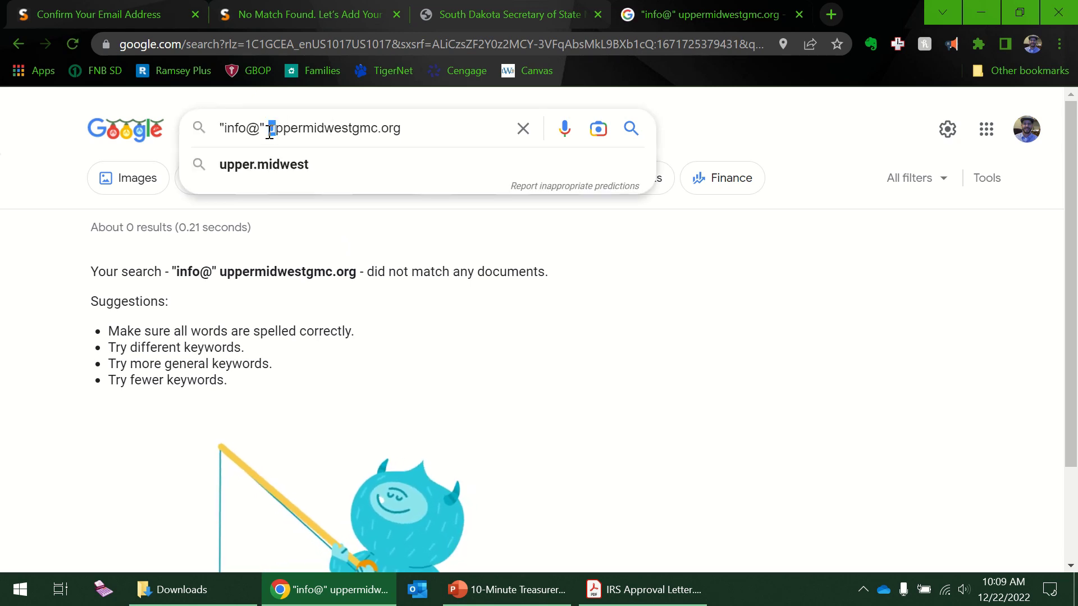
{"action": "key", "text": "BackSpace"}
{"action": "key", "text": "BackSpace"}
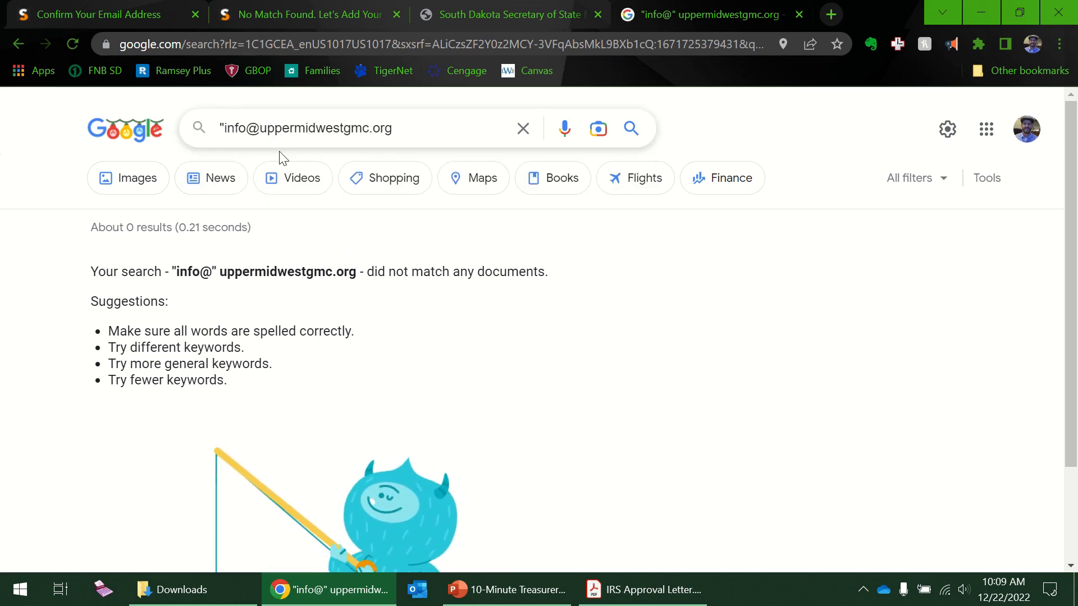
{"action": "key", "text": "BackSpace"}
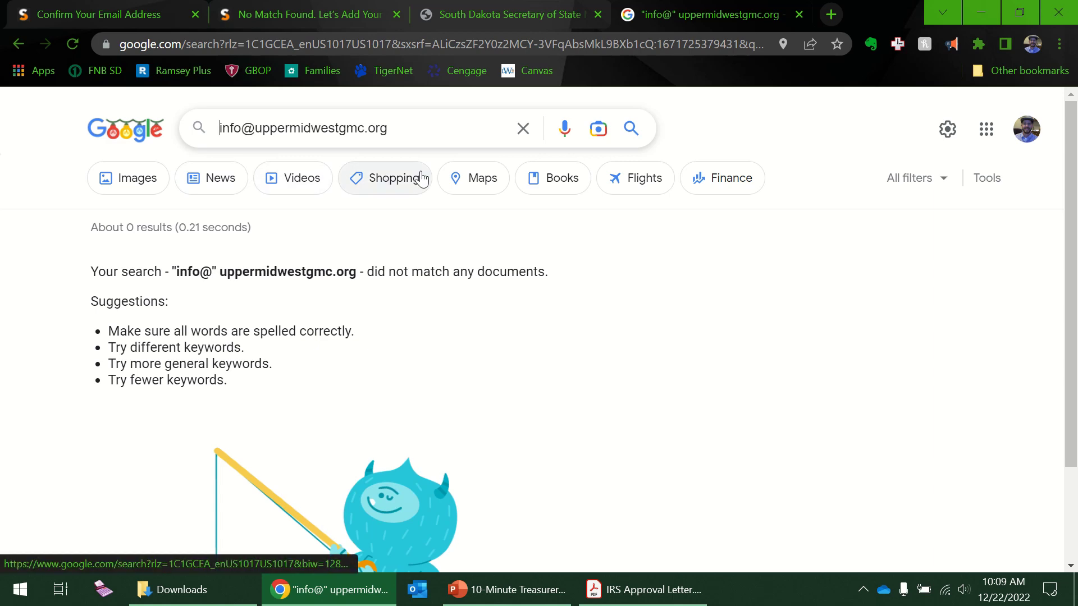
{"action": "key", "text": "Return"}
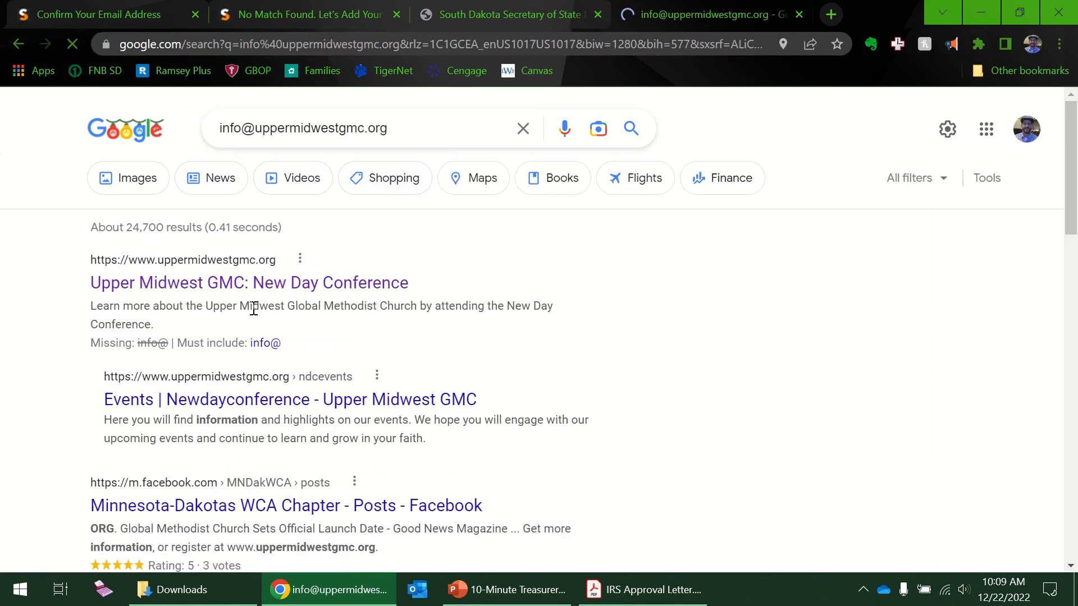
{"action": "scroll", "coordinate": [292, 354], "scroll_direction": "down", "scroll_amount": 4}
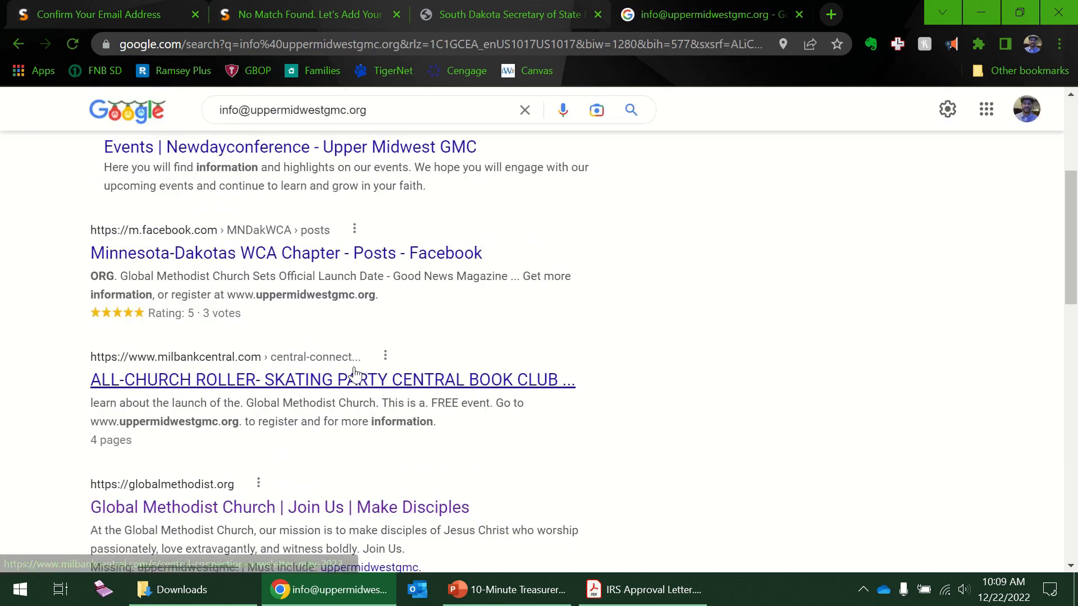
{"action": "scroll", "coordinate": [340, 373], "scroll_direction": "down", "scroll_amount": 3}
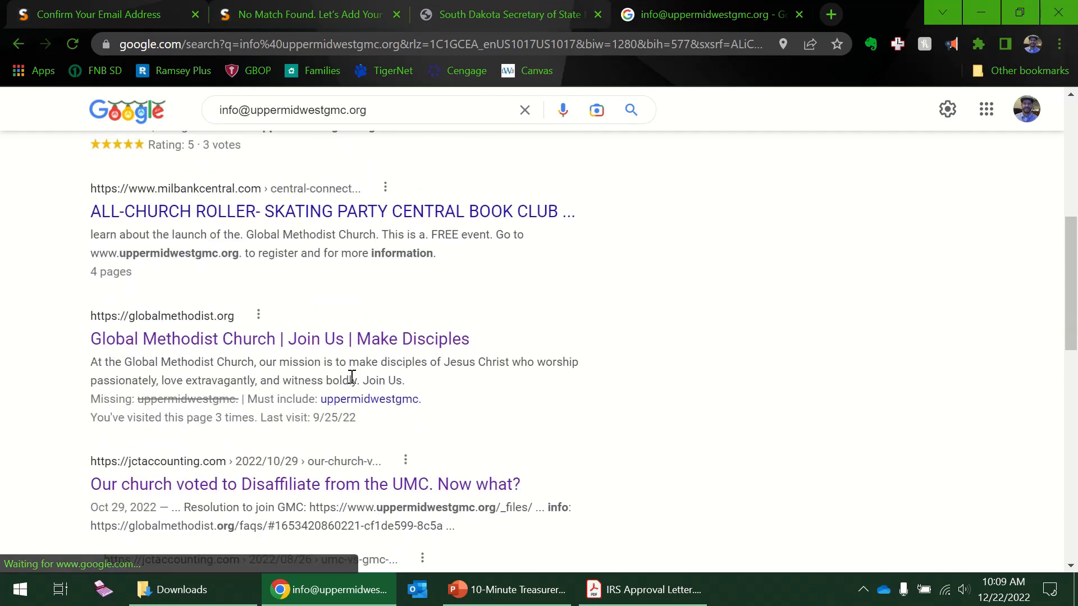
{"action": "left_click", "coordinate": [306, 14]}
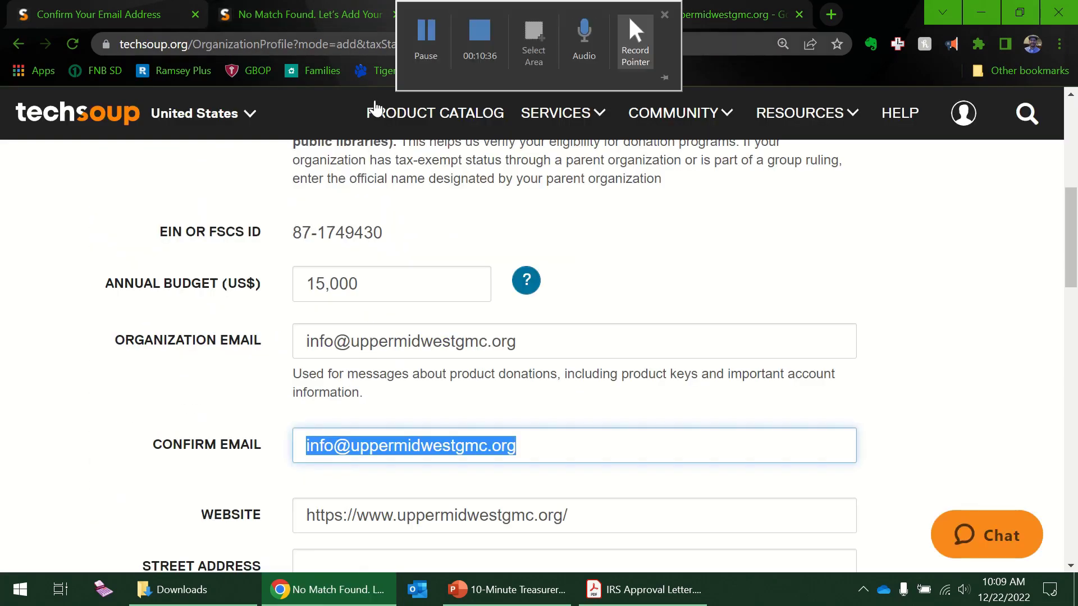
Autofill the organization's street address, city, state and zip, and check the filled-in phone number.
{"action": "scroll", "coordinate": [630, 373], "scroll_direction": "down", "scroll_amount": 4}
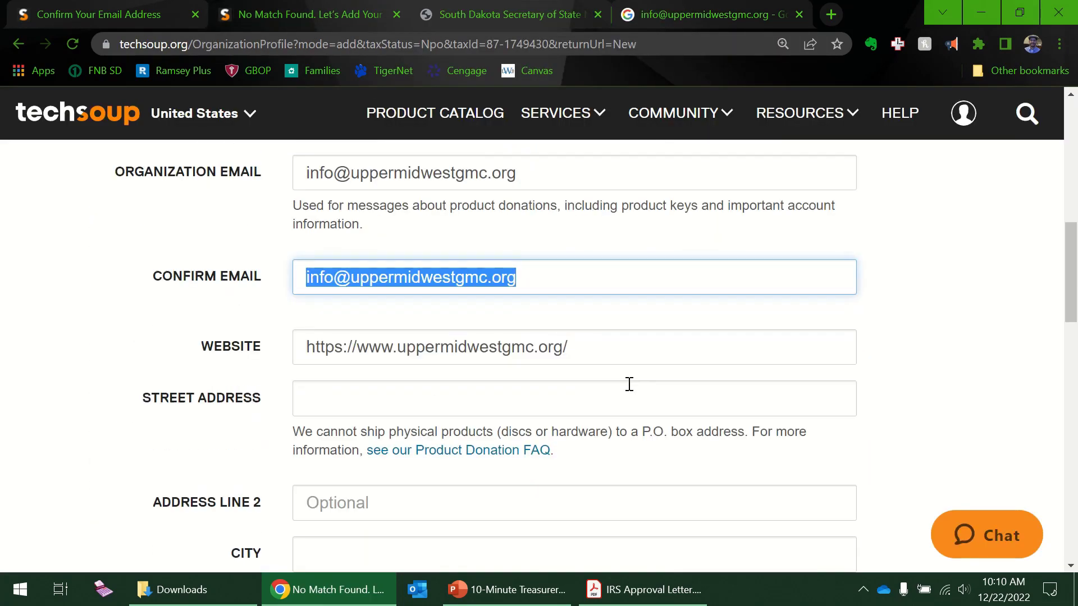
{"action": "left_click", "coordinate": [383, 318]}
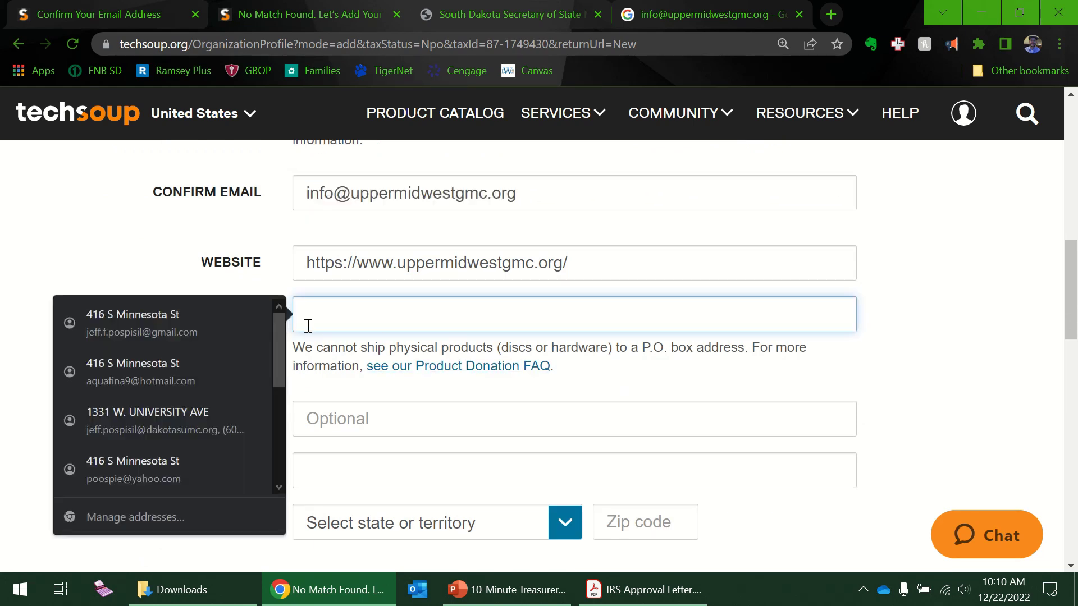
{"action": "left_click", "coordinate": [183, 318]}
{"action": "scroll", "coordinate": [623, 390], "scroll_direction": "down", "scroll_amount": 2}
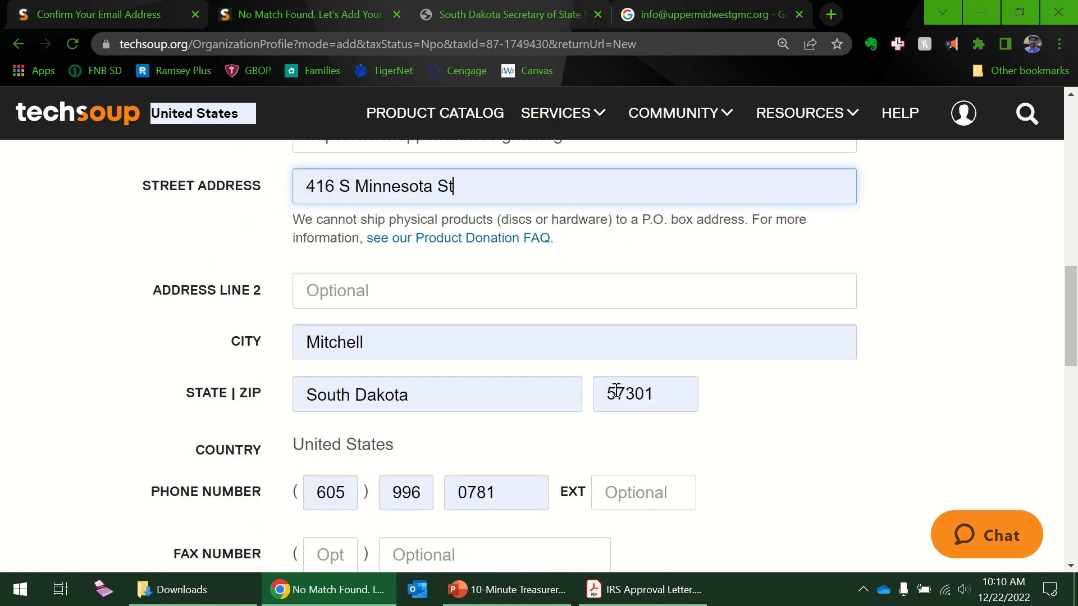
{"action": "scroll", "coordinate": [730, 391], "scroll_direction": "down", "scroll_amount": 4}
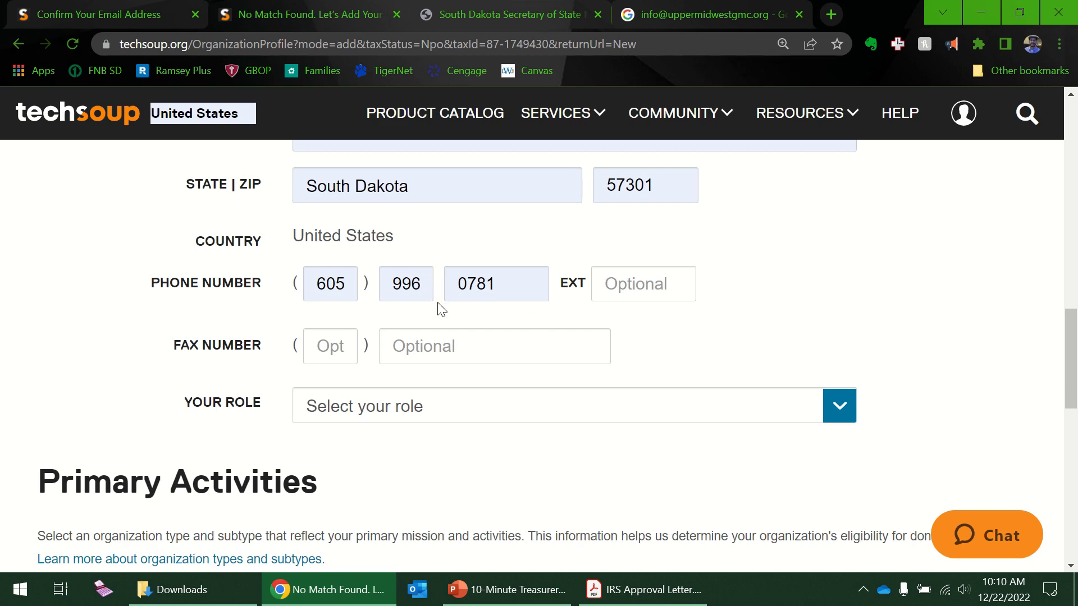
{"action": "scroll", "coordinate": [505, 337], "scroll_direction": "up", "scroll_amount": 5}
{"action": "scroll", "coordinate": [674, 365], "scroll_direction": "down", "scroll_amount": 9}
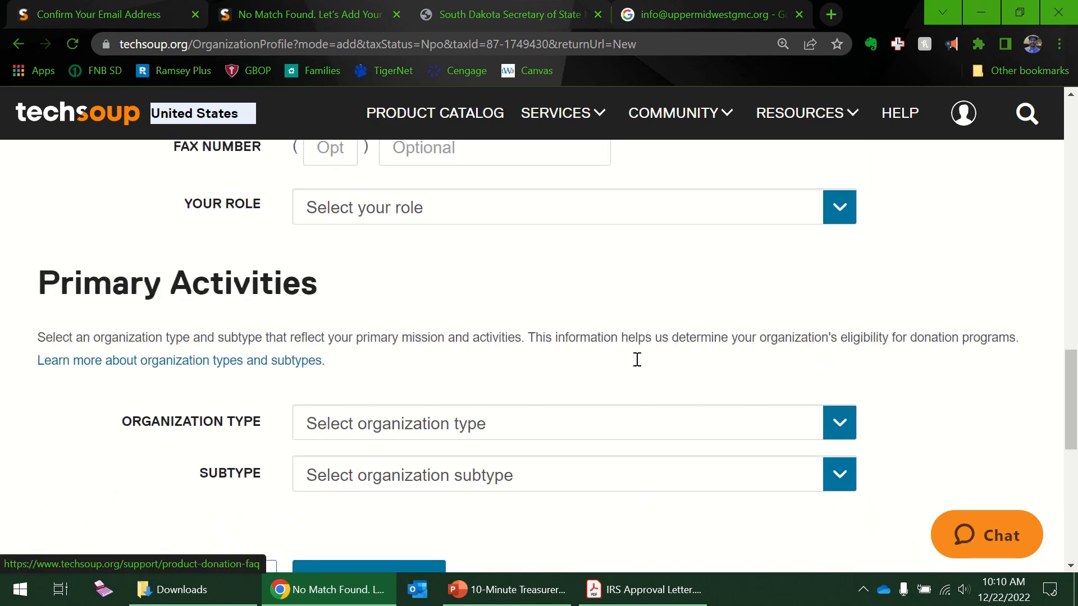
{"action": "scroll", "coordinate": [449, 317], "scroll_direction": "up", "scroll_amount": 3}
{"action": "left_click", "coordinate": [423, 245]}
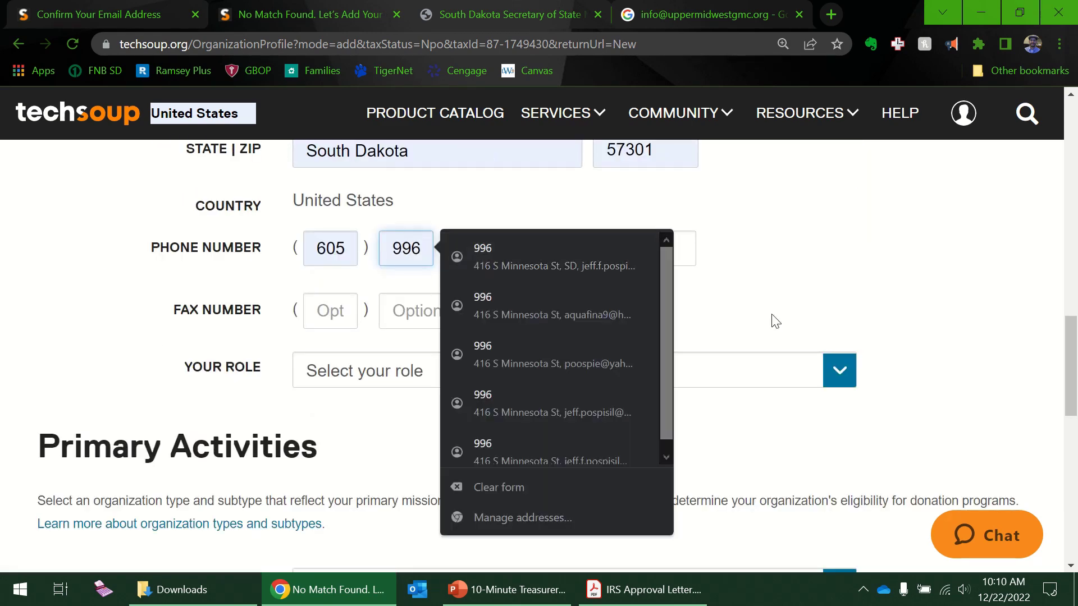
Set Your Role to Board member.
{"action": "scroll", "coordinate": [825, 308], "scroll_direction": "down", "scroll_amount": 2}
{"action": "left_click", "coordinate": [424, 295]}
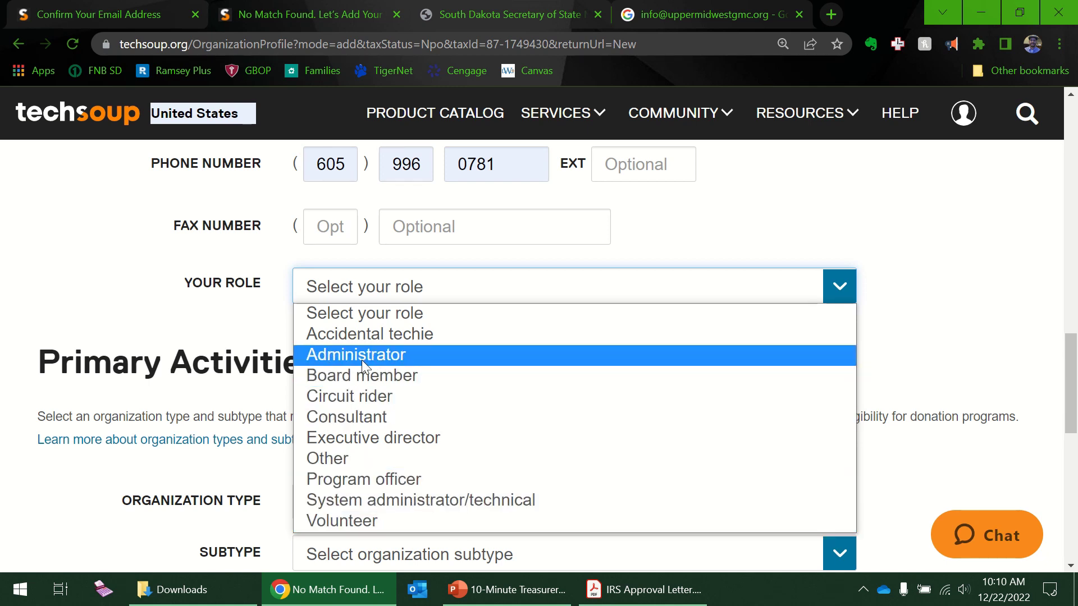
{"action": "left_click", "coordinate": [361, 377]}
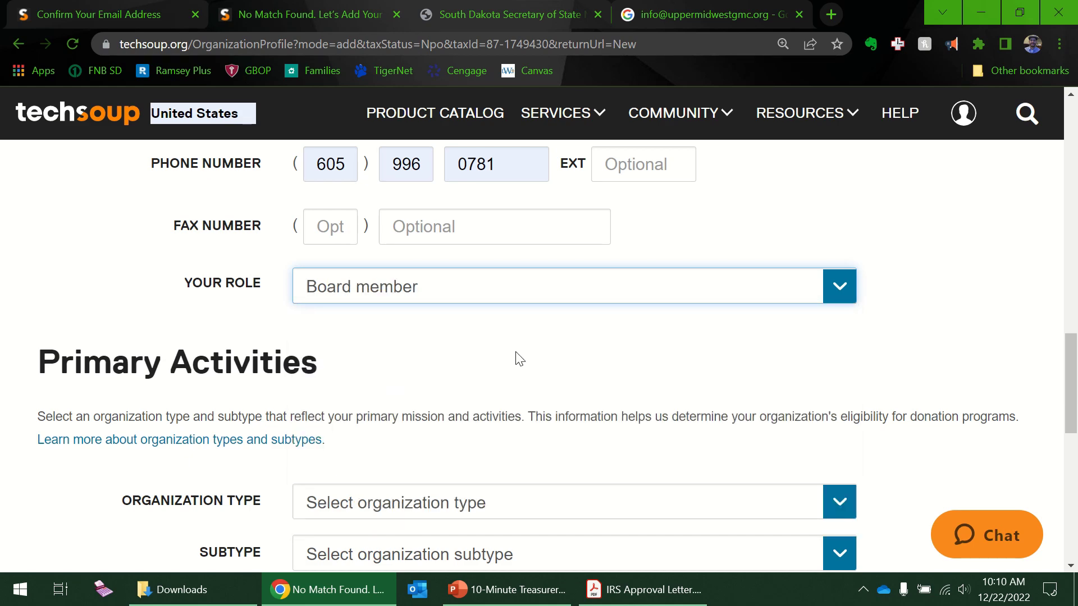
{"action": "scroll", "coordinate": [506, 329], "scroll_direction": "down", "scroll_amount": 3}
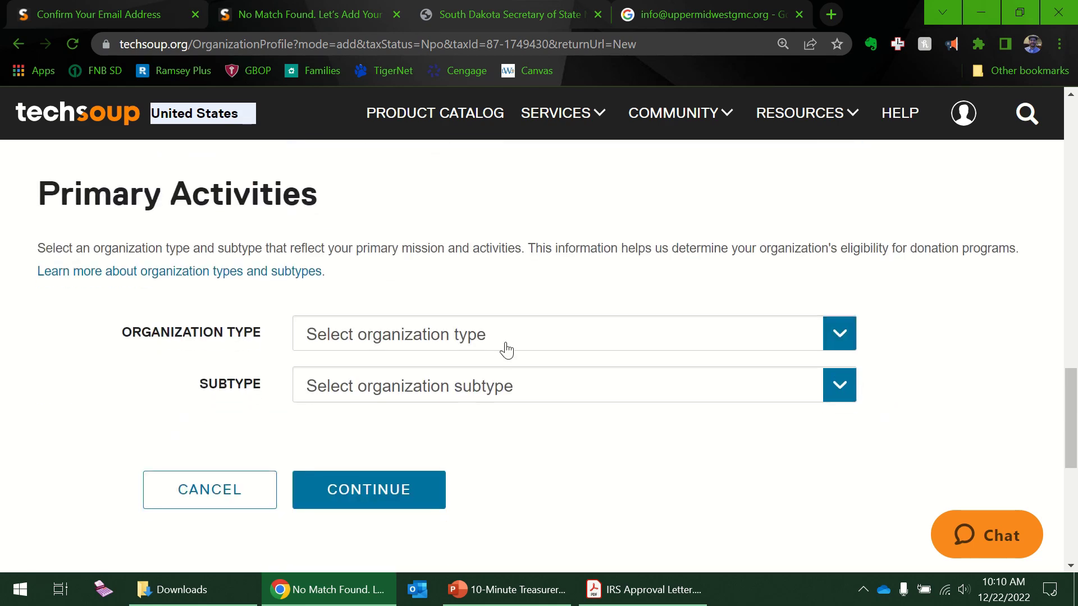
Choose Religious Activities as the organization type.
{"action": "left_click", "coordinate": [411, 348]}
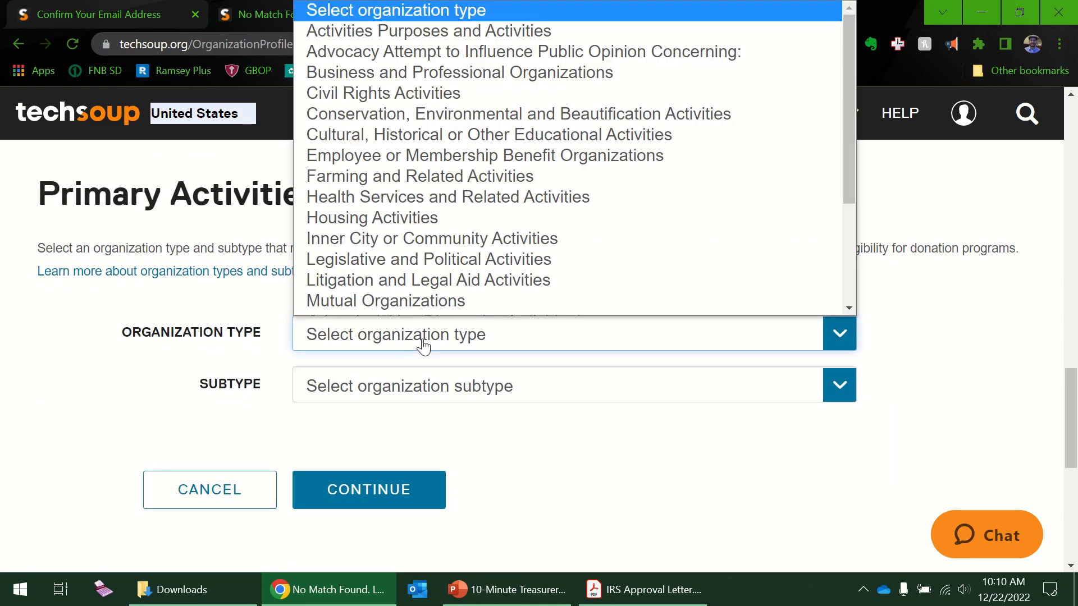
{"action": "scroll", "coordinate": [431, 259], "scroll_direction": "down", "scroll_amount": 3}
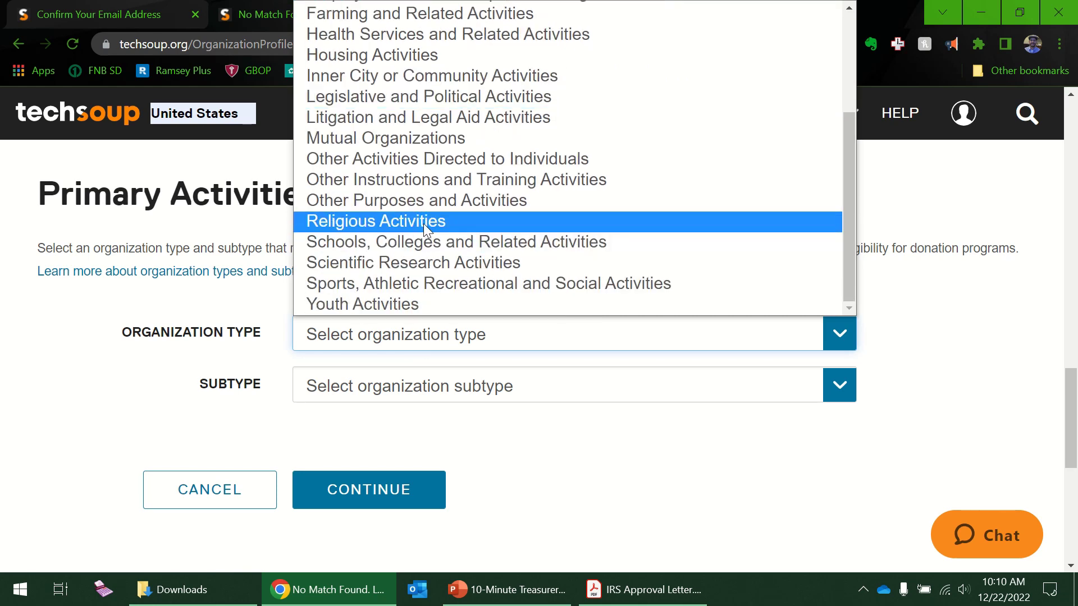
{"action": "scroll", "coordinate": [423, 223], "scroll_direction": "up", "scroll_amount": 3}
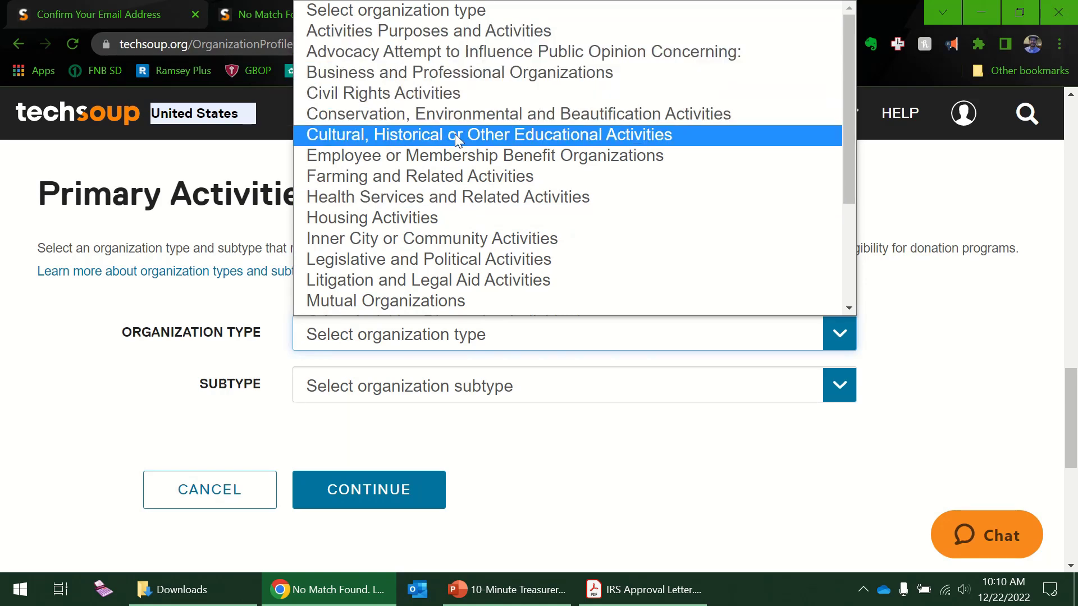
{"action": "scroll", "coordinate": [446, 168], "scroll_direction": "down", "scroll_amount": 3}
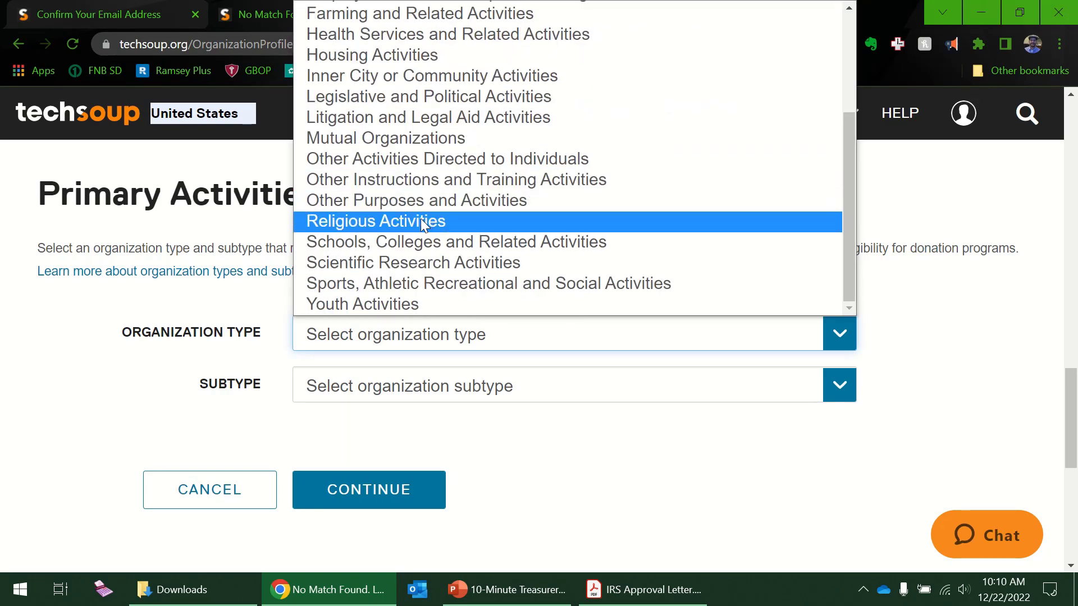
{"action": "left_click", "coordinate": [422, 221]}
Set the subtype to Association or convention of churches and submit the form for review.
{"action": "scroll", "coordinate": [373, 385], "scroll_direction": "down", "scroll_amount": 2}
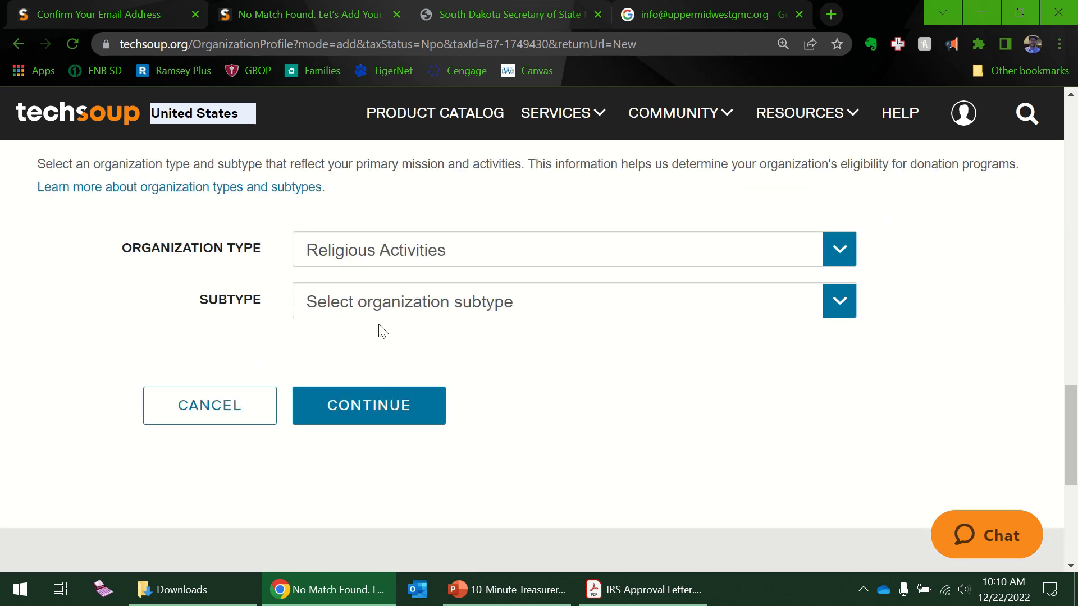
{"action": "left_click", "coordinate": [377, 311]}
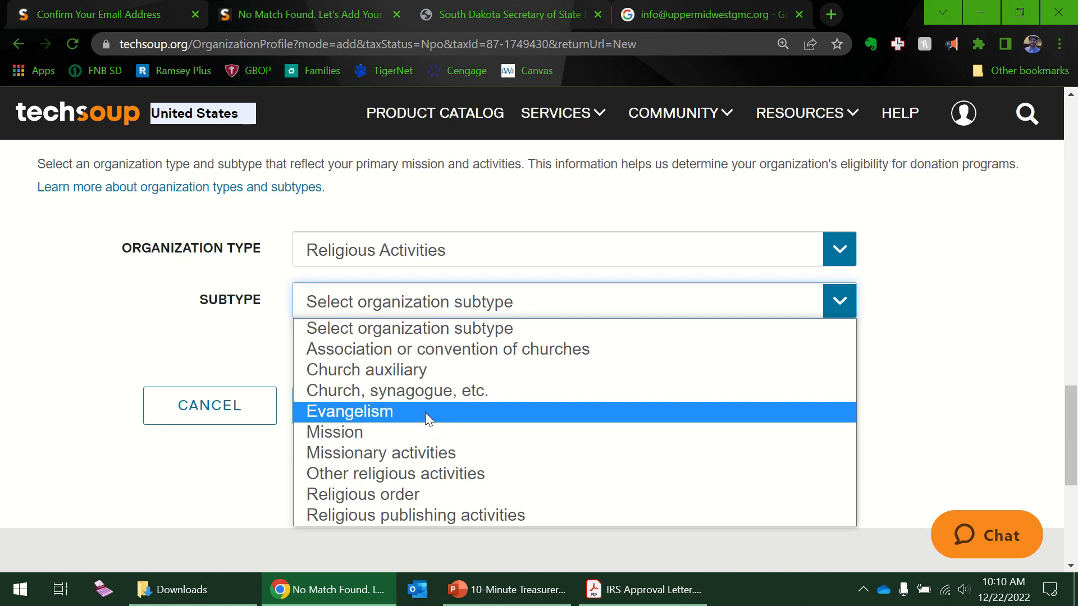
{"action": "left_click", "coordinate": [412, 360]}
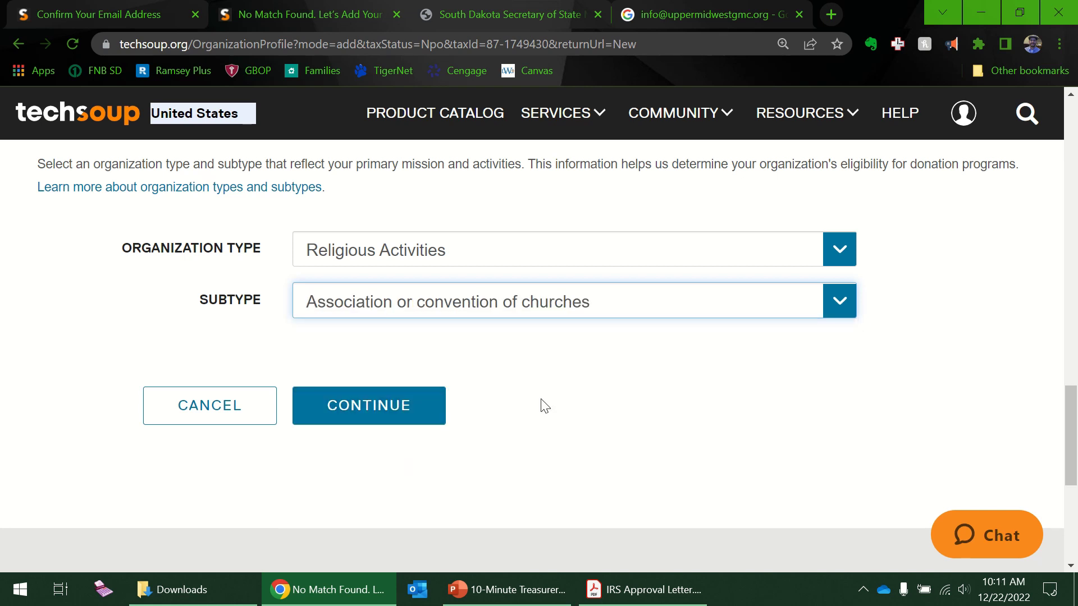
{"action": "left_click", "coordinate": [586, 315]}
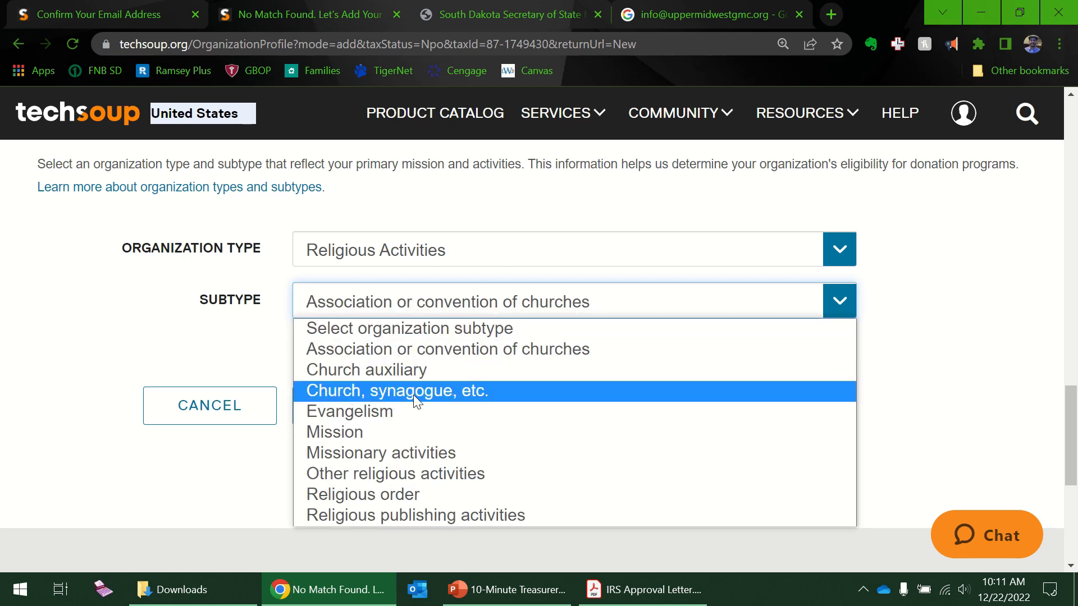
{"action": "left_click", "coordinate": [436, 300]}
{"action": "left_click", "coordinate": [366, 405]}
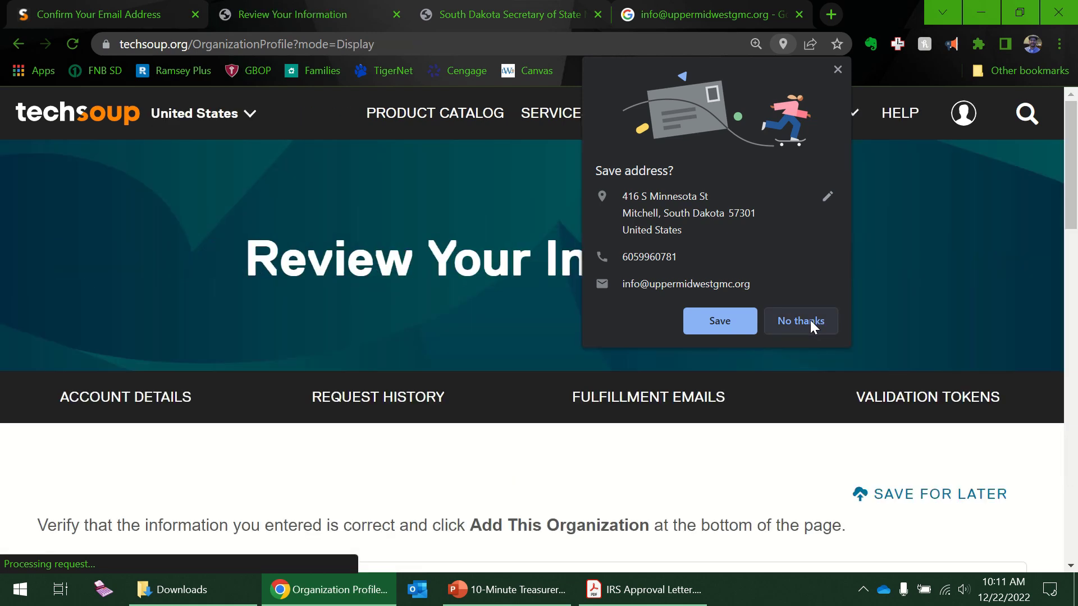
Decline Chrome's save-address prompt, review the information, and click Add This Organization.
{"action": "left_click", "coordinate": [810, 320]}
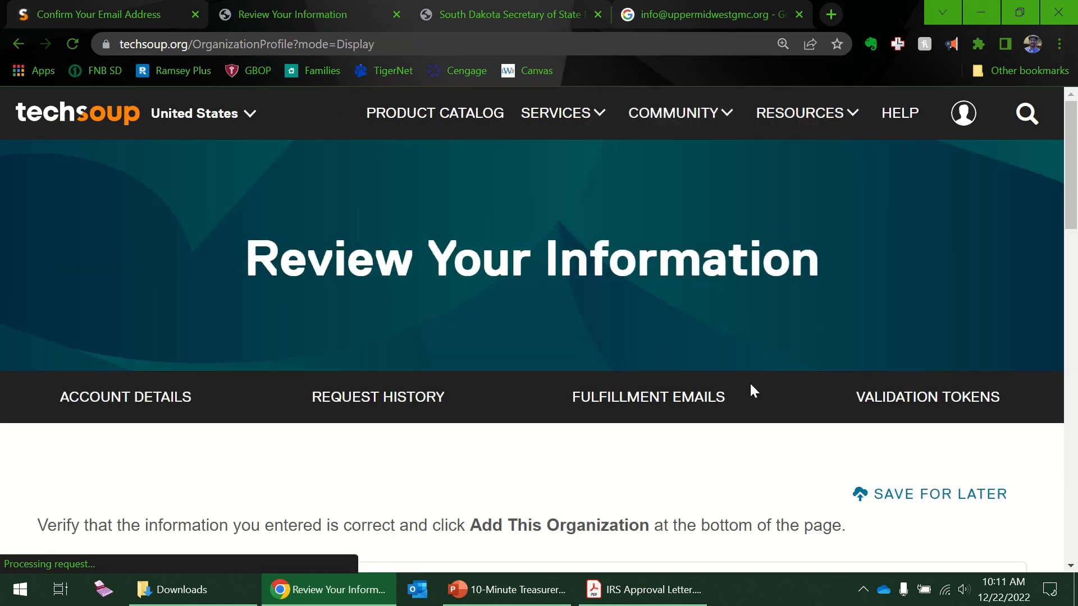
{"action": "scroll", "coordinate": [751, 387], "scroll_direction": "down", "scroll_amount": 3}
{"action": "scroll", "coordinate": [475, 356], "scroll_direction": "down", "scroll_amount": 3}
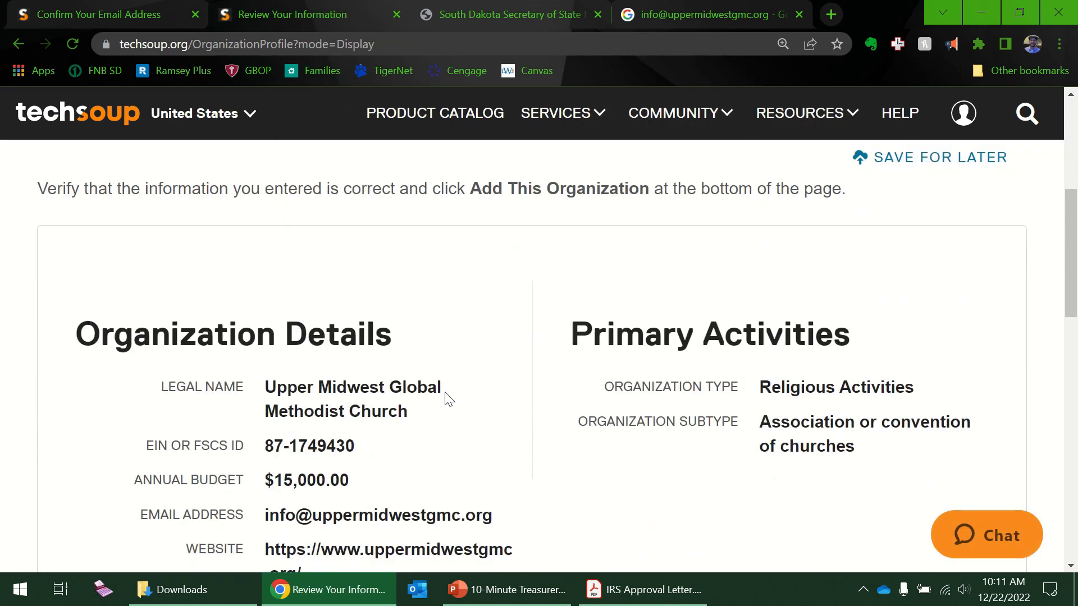
{"action": "scroll", "coordinate": [439, 414], "scroll_direction": "down", "scroll_amount": 1}
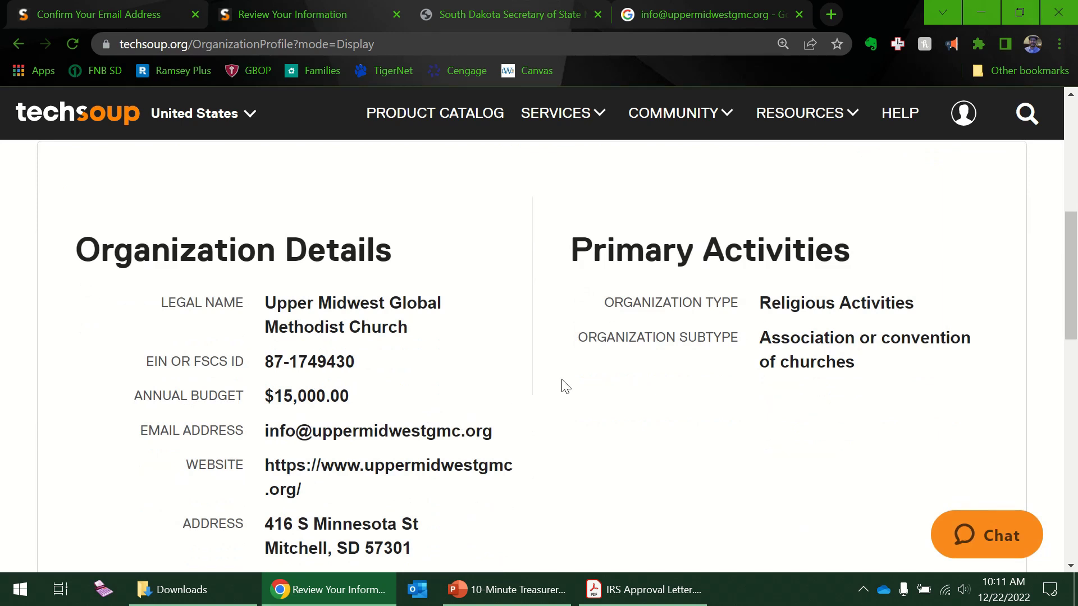
{"action": "scroll", "coordinate": [439, 343], "scroll_direction": "down", "scroll_amount": 1}
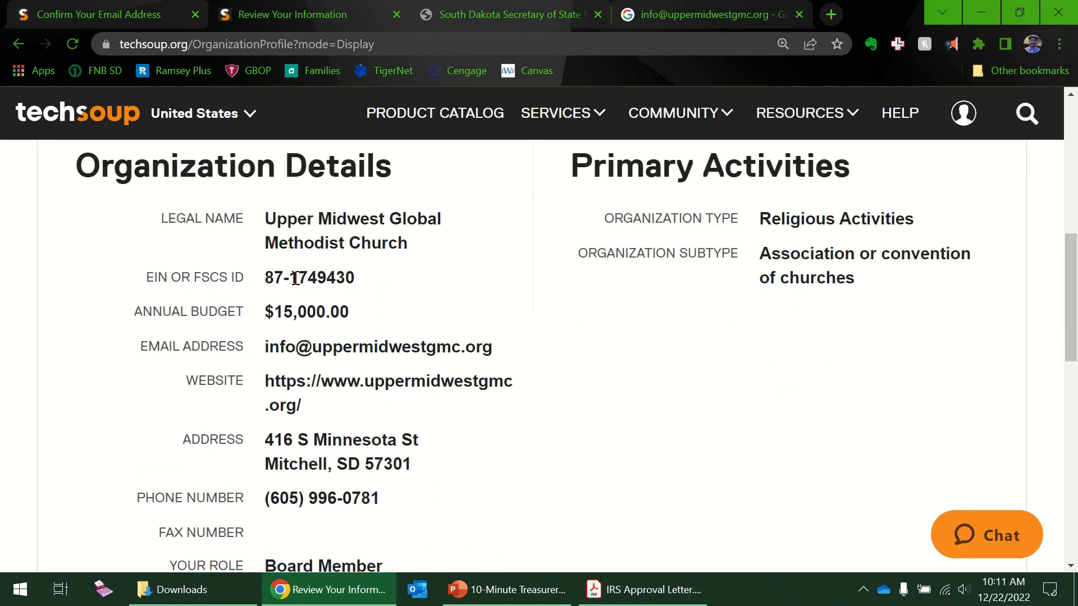
{"action": "scroll", "coordinate": [325, 359], "scroll_direction": "down", "scroll_amount": 2}
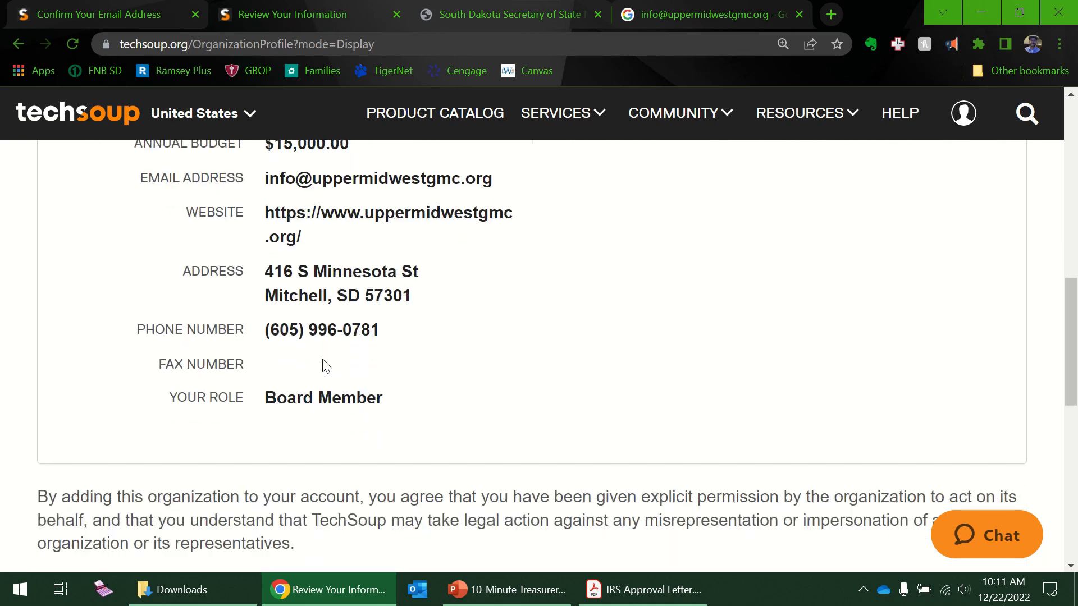
{"action": "scroll", "coordinate": [325, 364], "scroll_direction": "down", "scroll_amount": 2}
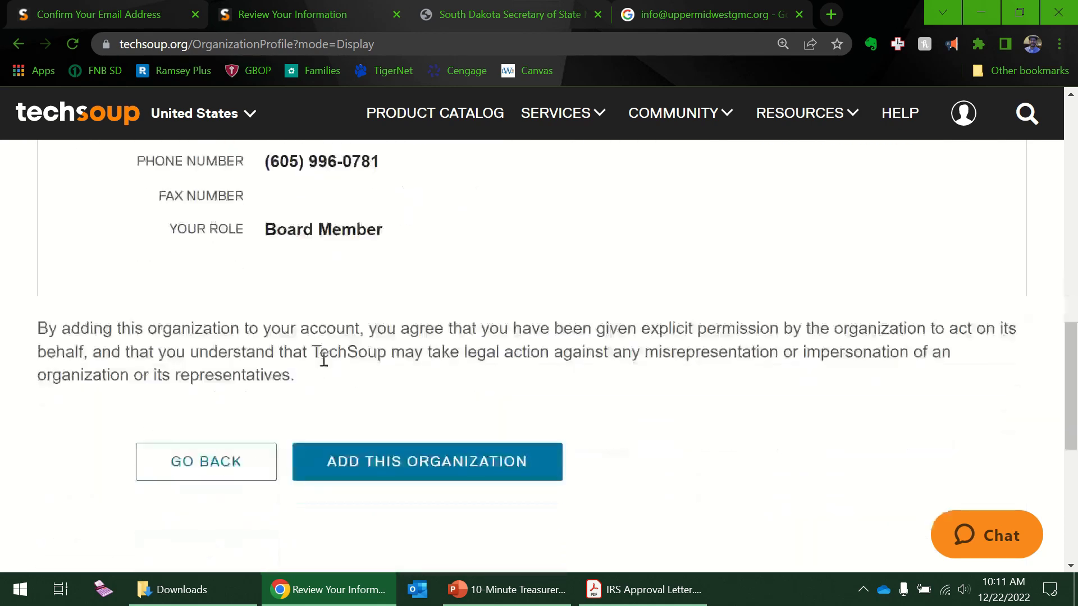
{"action": "scroll", "coordinate": [324, 360], "scroll_direction": "down", "scroll_amount": 1}
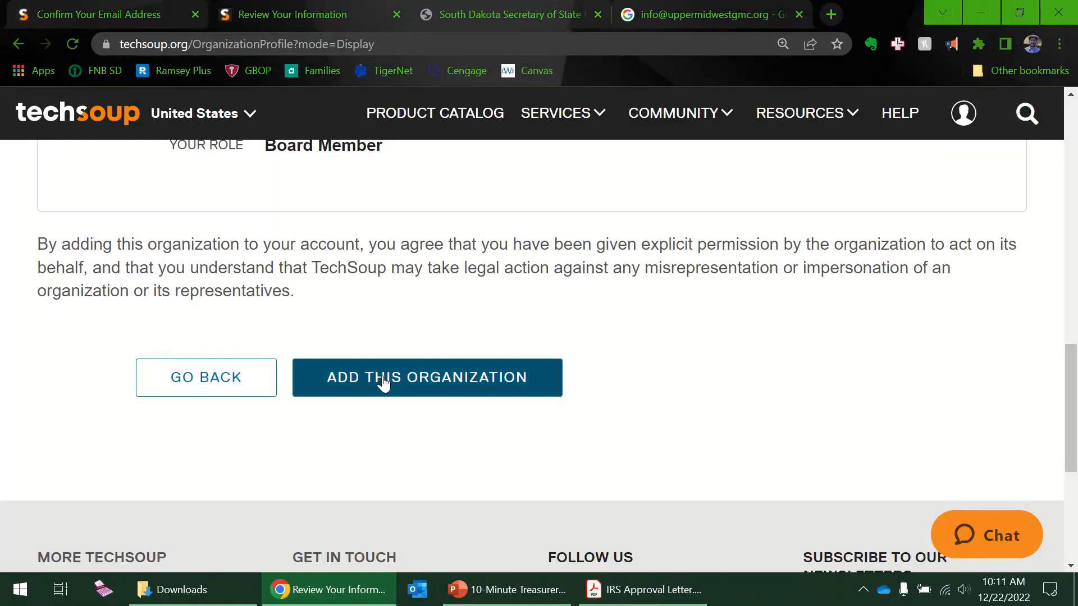
{"action": "left_click", "coordinate": [405, 387]}
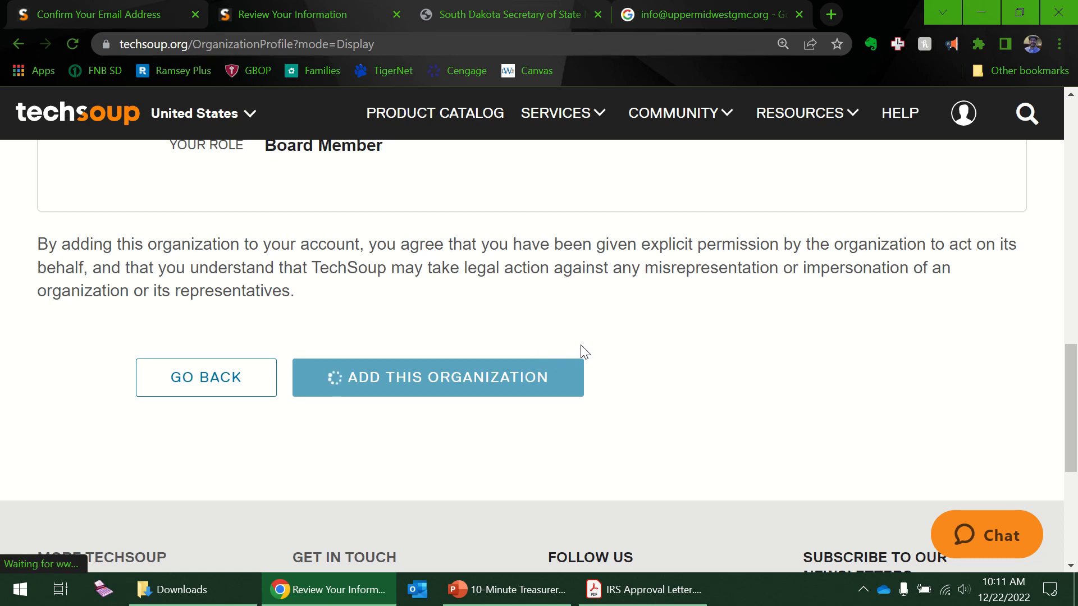
{"action": "scroll", "coordinate": [584, 351], "scroll_direction": "up", "scroll_amount": 1}
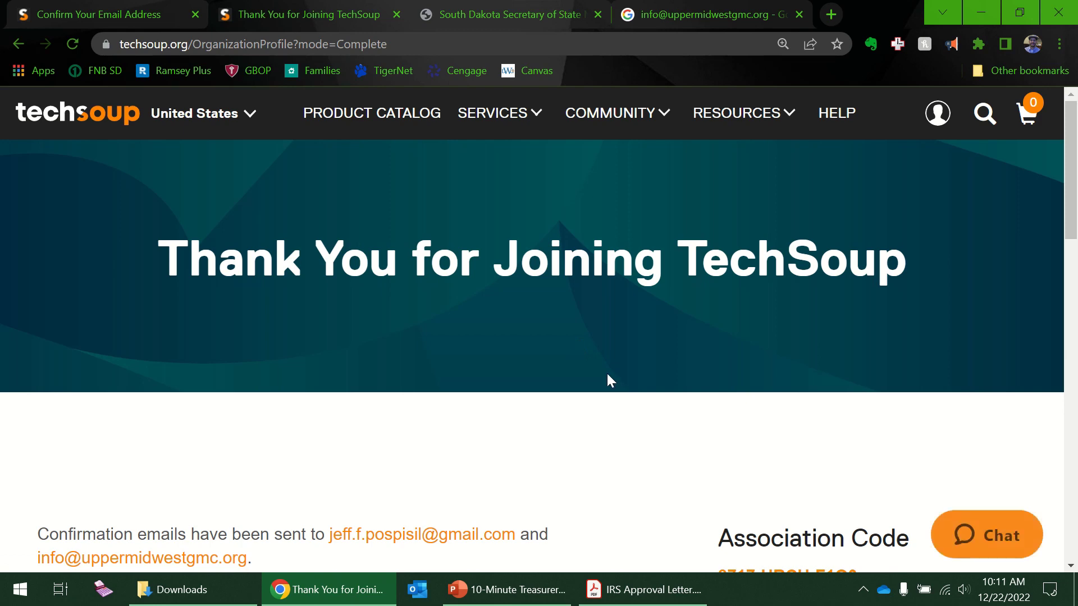
Continue from the Thank You page to the Product Catalog donations page.
{"action": "scroll", "coordinate": [618, 387], "scroll_direction": "down", "scroll_amount": 4}
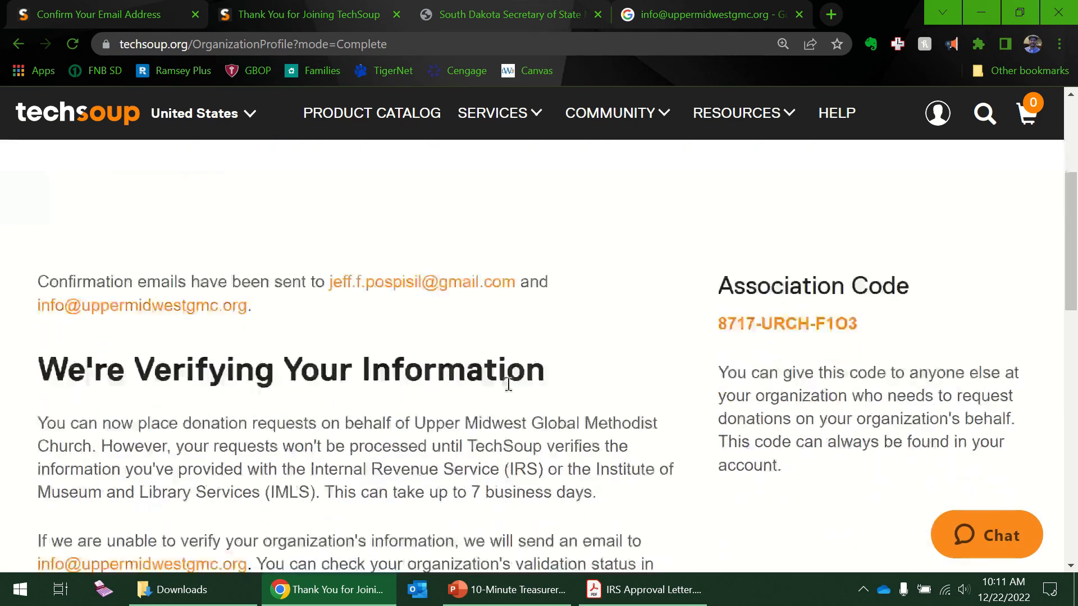
{"action": "scroll", "coordinate": [331, 320], "scroll_direction": "down", "scroll_amount": 3}
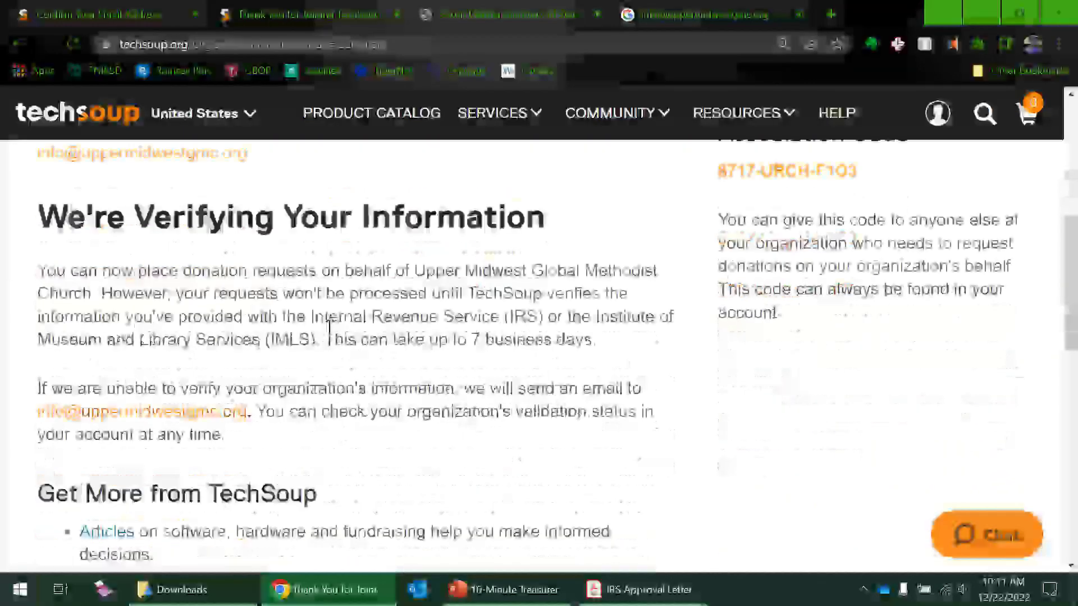
{"action": "scroll", "coordinate": [331, 327], "scroll_direction": "down", "scroll_amount": 3}
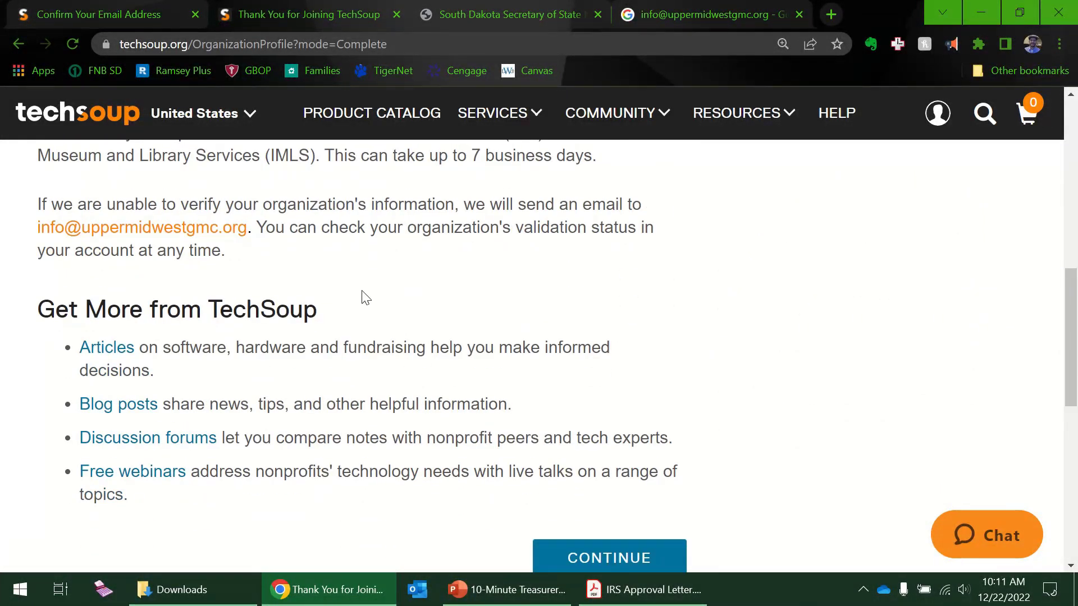
{"action": "scroll", "coordinate": [367, 299], "scroll_direction": "down", "scroll_amount": 2}
{"action": "scroll", "coordinate": [366, 299], "scroll_direction": "up", "scroll_amount": 2}
{"action": "scroll", "coordinate": [365, 299], "scroll_direction": "down", "scroll_amount": 2}
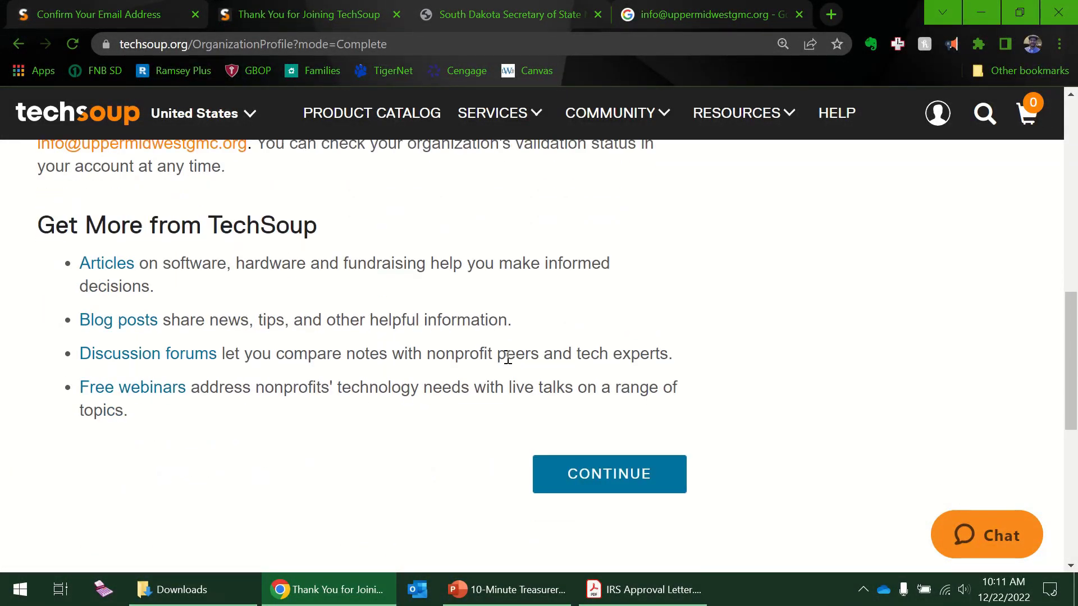
{"action": "left_click", "coordinate": [612, 487]}
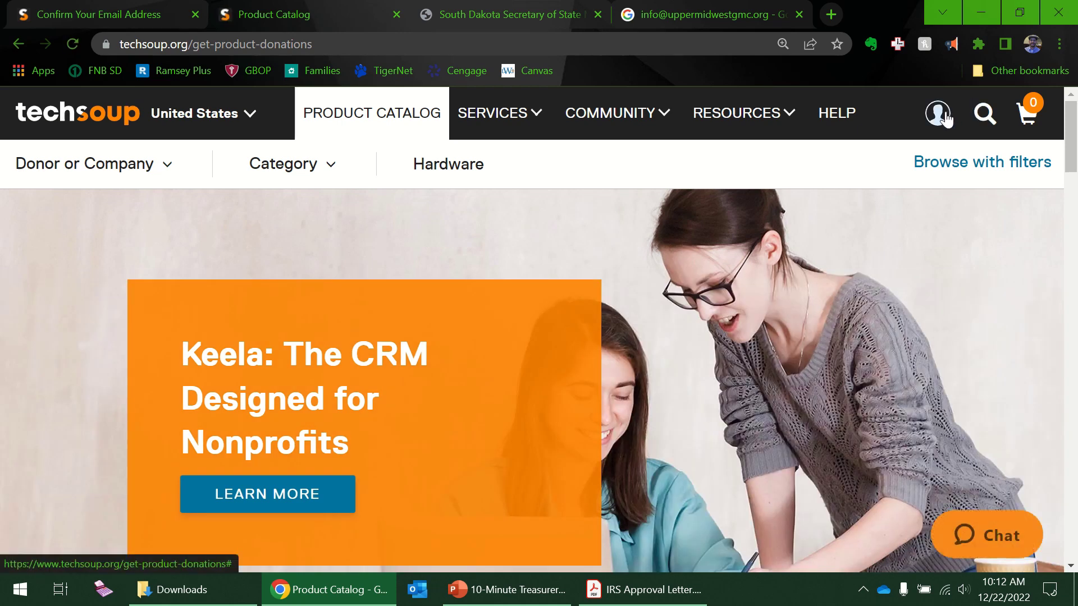
{"action": "scroll", "coordinate": [861, 178], "scroll_direction": "down", "scroll_amount": 5}
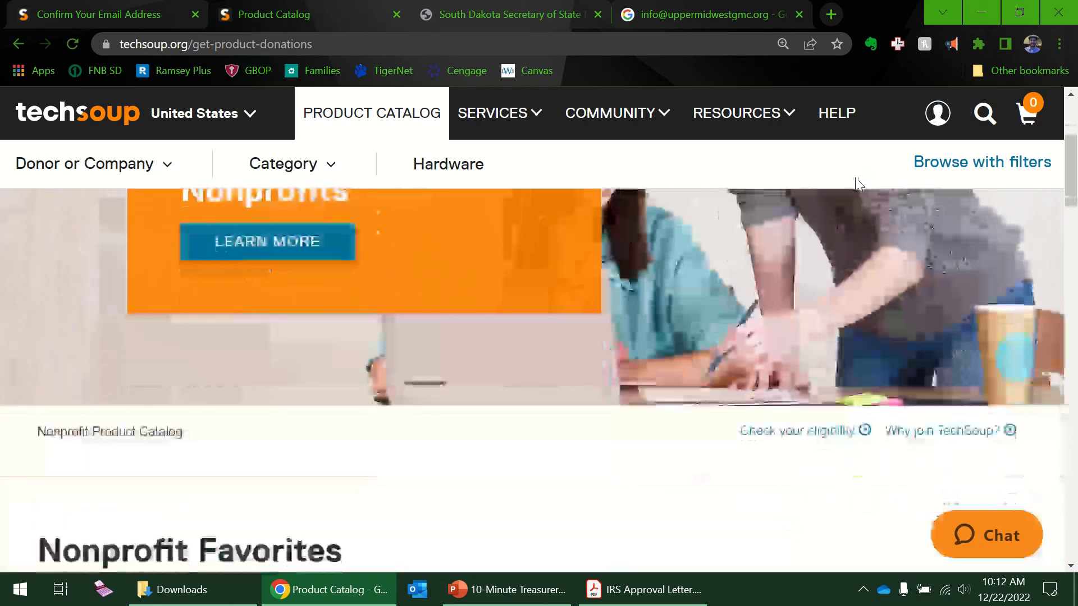
{"action": "scroll", "coordinate": [857, 183], "scroll_direction": "up", "scroll_amount": 5}
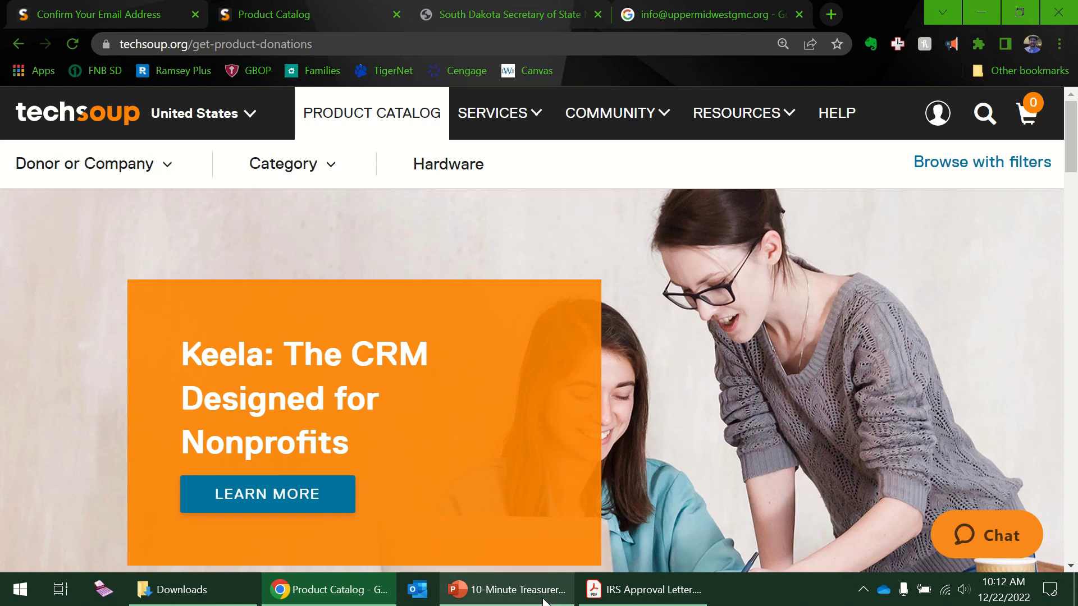
{"action": "mouse_move", "coordinate": [540, 602]}
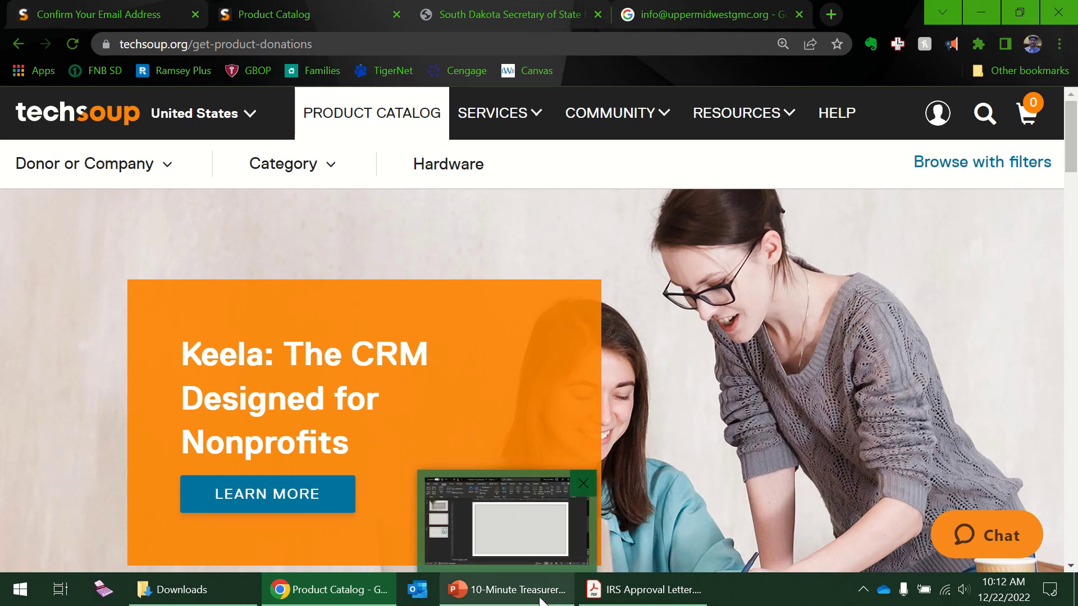
Load Gmail in the search-results tab.
{"action": "left_click", "coordinate": [686, 15]}
{"action": "left_click", "coordinate": [310, 45]}
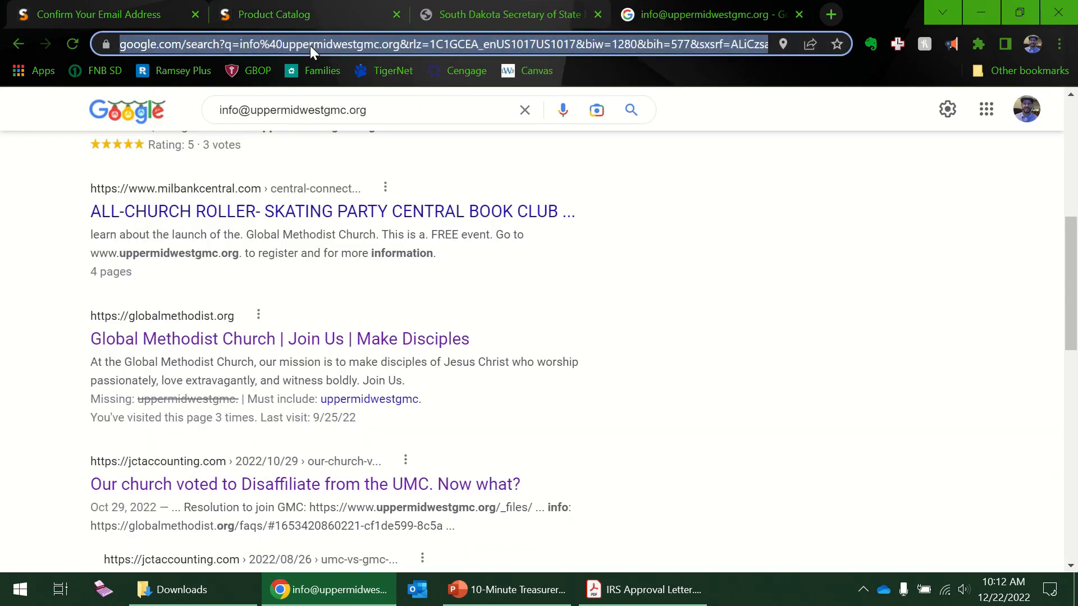
{"action": "type", "text": "gm"}
{"action": "key", "text": "Return"}
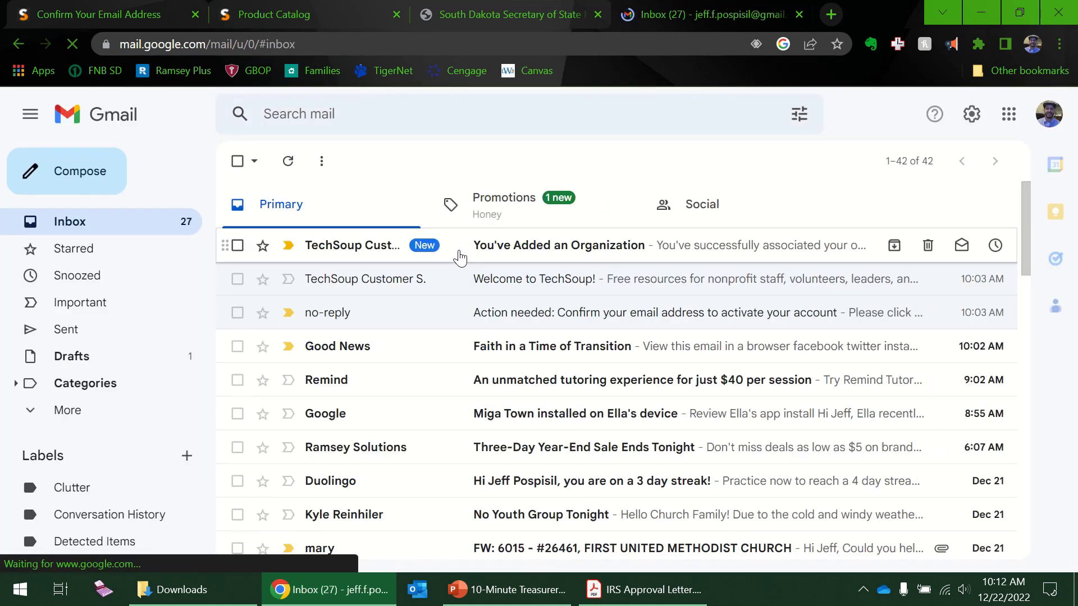
Open TechSoup's 'You've Added an Organization' email and highlight its Your Qualification Status section.
{"action": "left_click", "coordinate": [528, 254]}
{"action": "scroll", "coordinate": [597, 320], "scroll_direction": "down", "scroll_amount": 1}
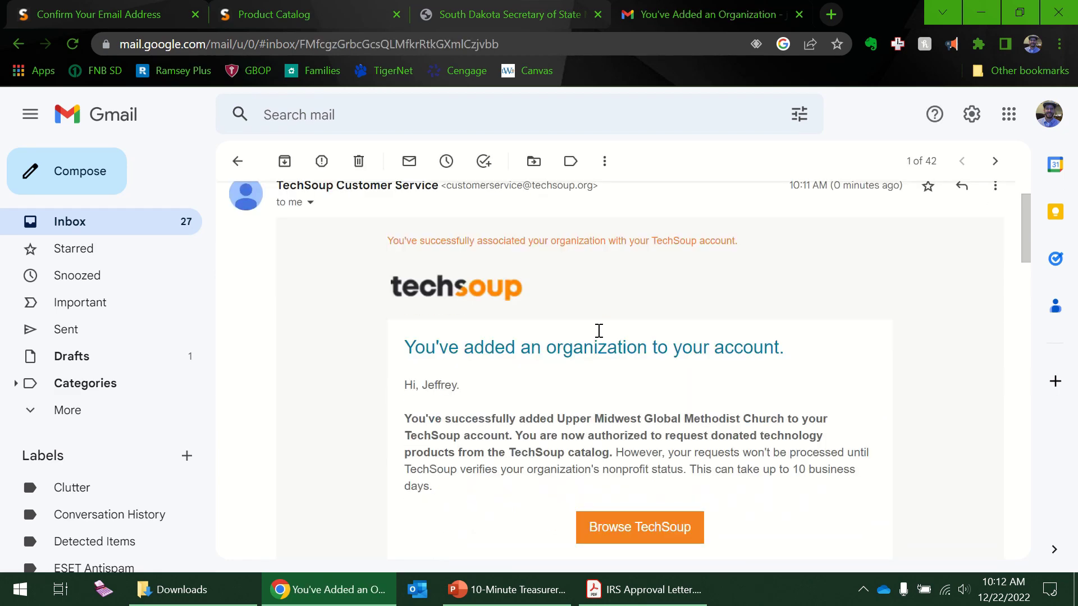
{"action": "scroll", "coordinate": [599, 330], "scroll_direction": "down", "scroll_amount": 2}
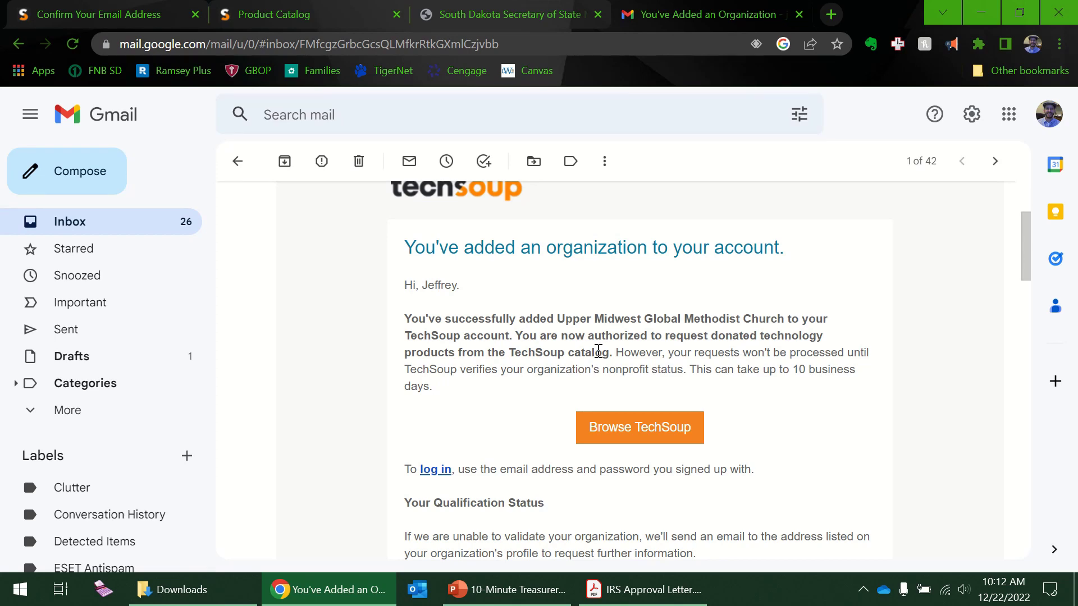
{"action": "scroll", "coordinate": [598, 351], "scroll_direction": "down", "scroll_amount": 3}
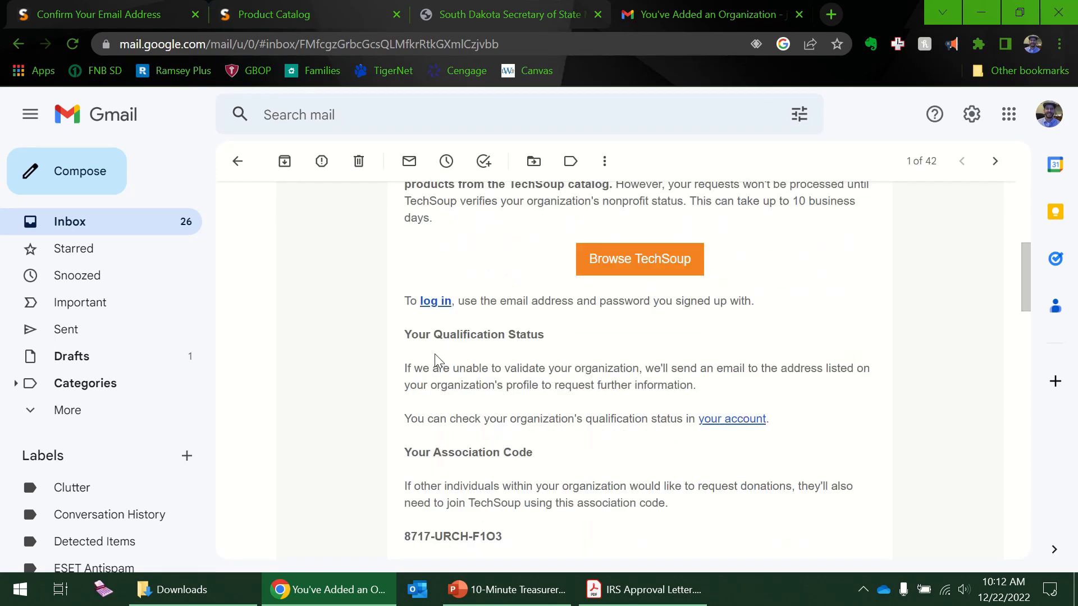
{"action": "scroll", "coordinate": [432, 358], "scroll_direction": "down", "scroll_amount": 2}
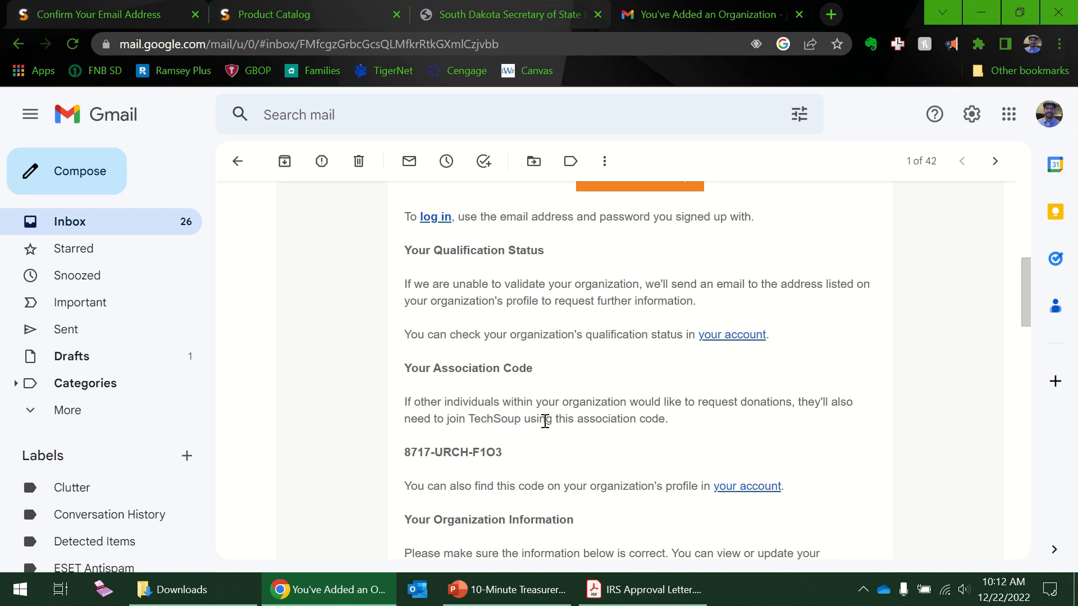
{"action": "scroll", "coordinate": [544, 421], "scroll_direction": "down", "scroll_amount": 2}
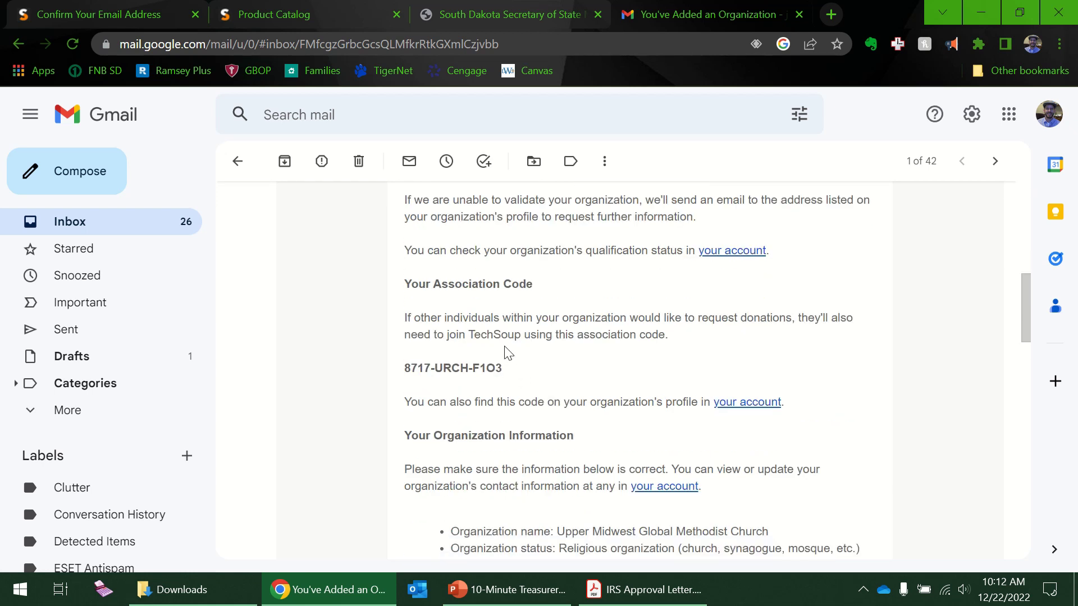
{"action": "scroll", "coordinate": [539, 372], "scroll_direction": "down", "scroll_amount": 1}
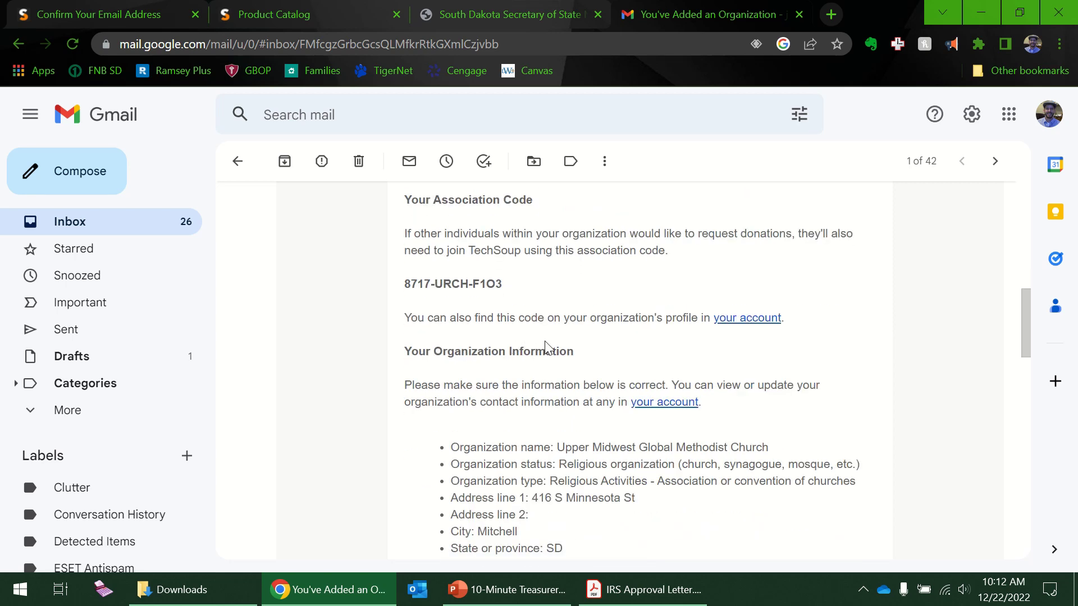
{"action": "scroll", "coordinate": [544, 347], "scroll_direction": "up", "scroll_amount": 3}
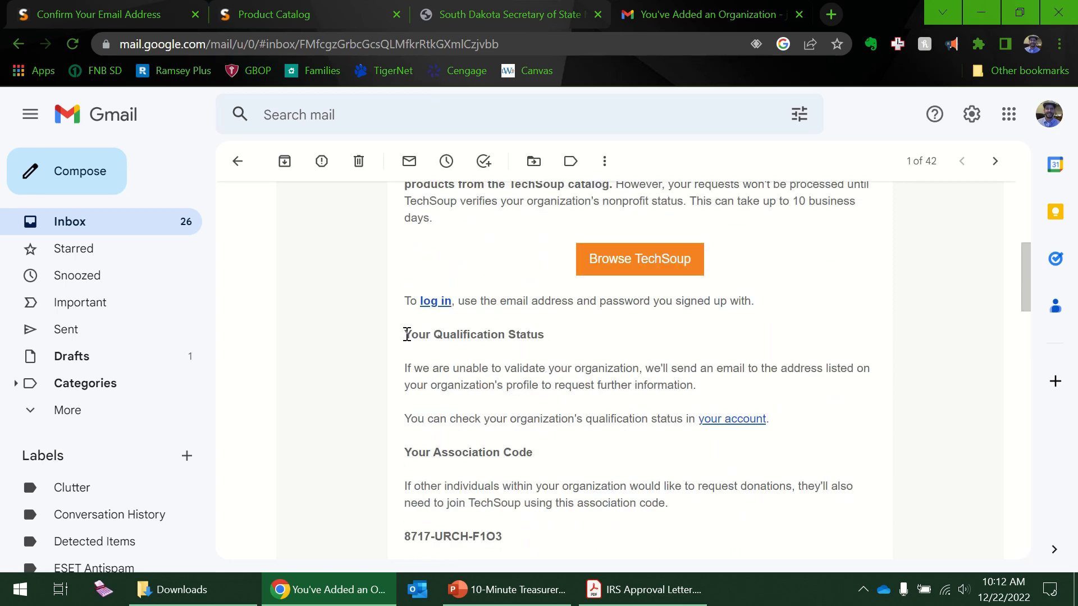
{"action": "left_click_drag", "start_coordinate": [407, 335], "coordinate": [797, 430]}
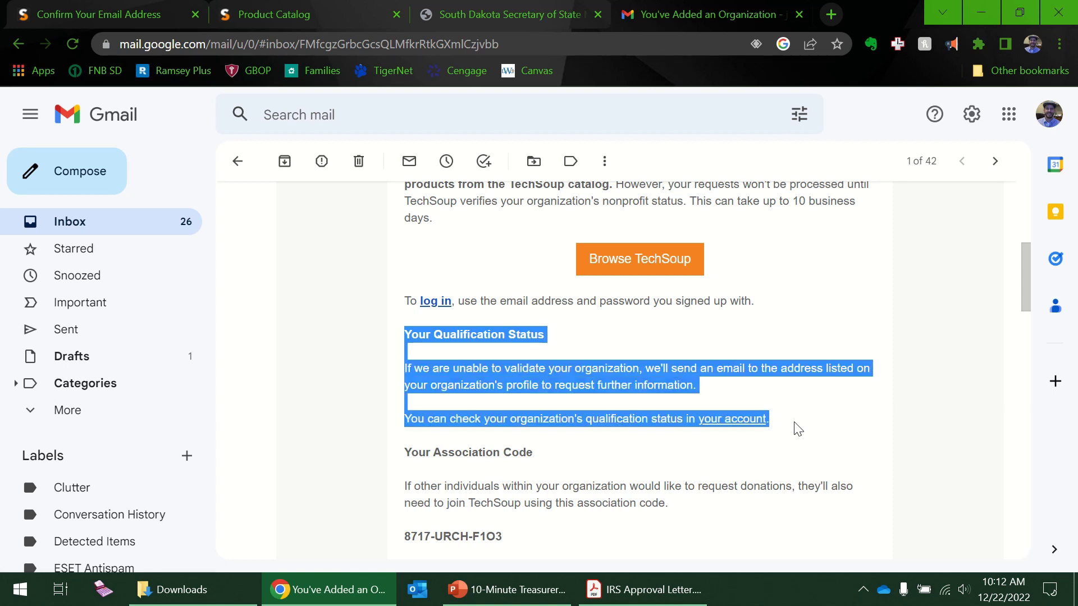
{"action": "left_click", "coordinate": [839, 429]}
Follow the email's 'your account' link to My Account, showing the church in Mitchell, SD as Qualification Pending.
{"action": "left_click", "coordinate": [747, 422]}
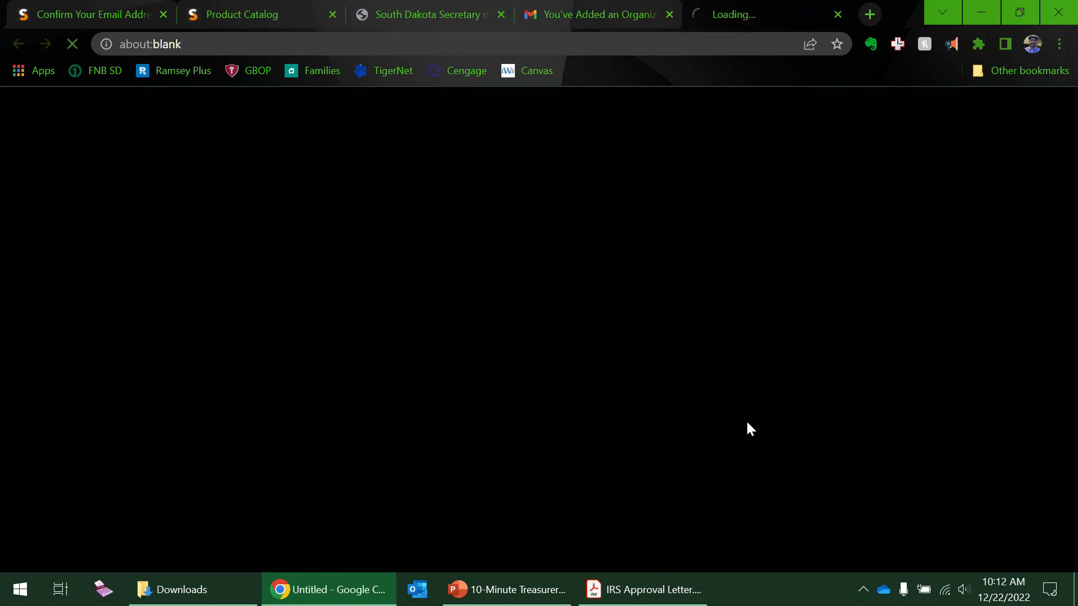
{"action": "mouse_move", "coordinate": [655, 24]}
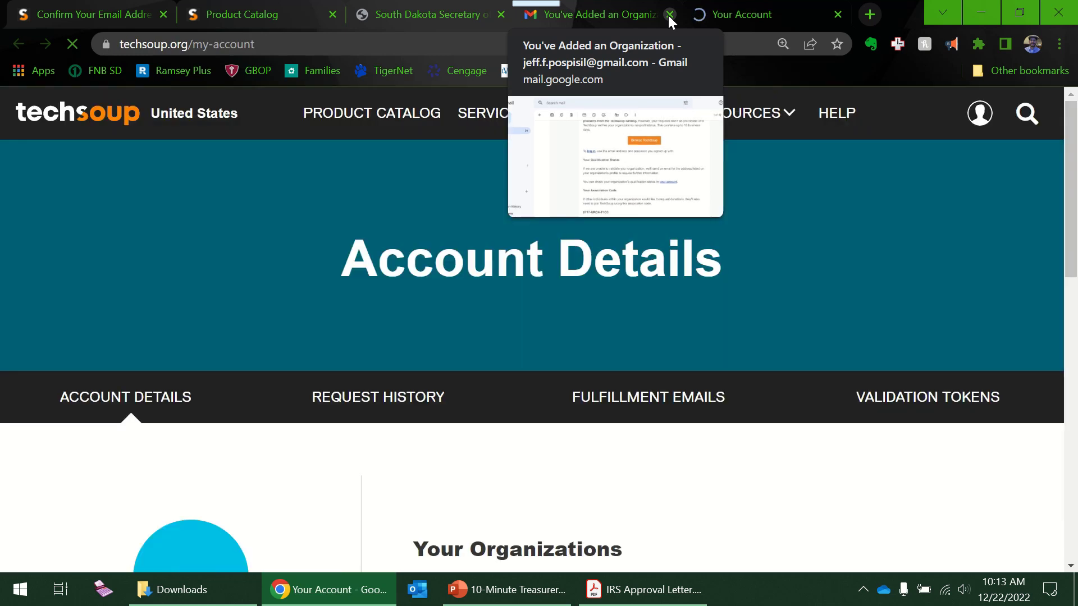
{"action": "scroll", "coordinate": [740, 361], "scroll_direction": "down", "scroll_amount": 5}
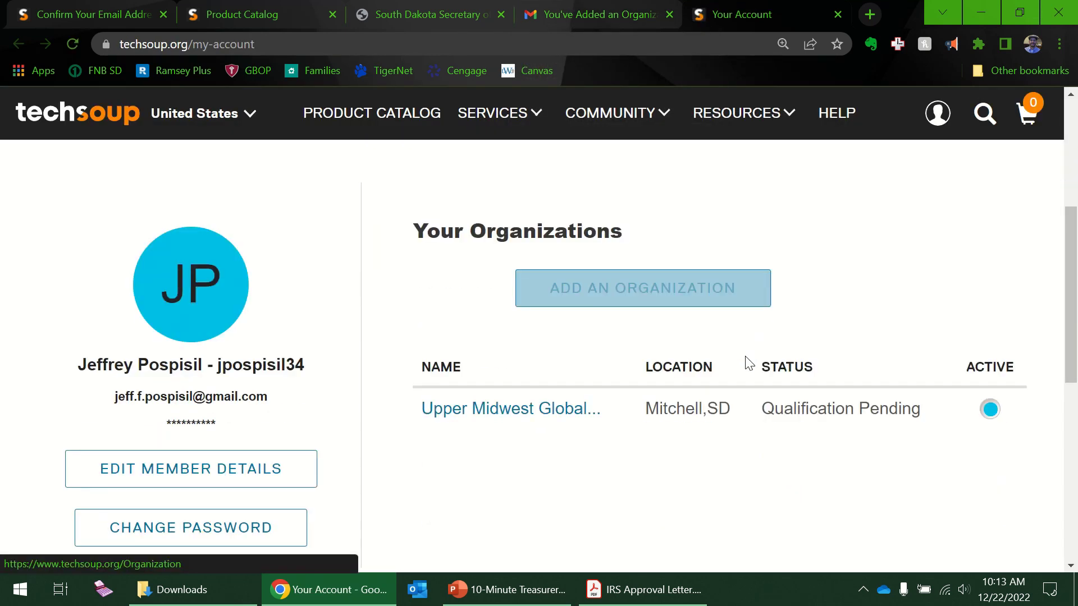
{"action": "scroll", "coordinate": [833, 406], "scroll_direction": "up", "scroll_amount": 1}
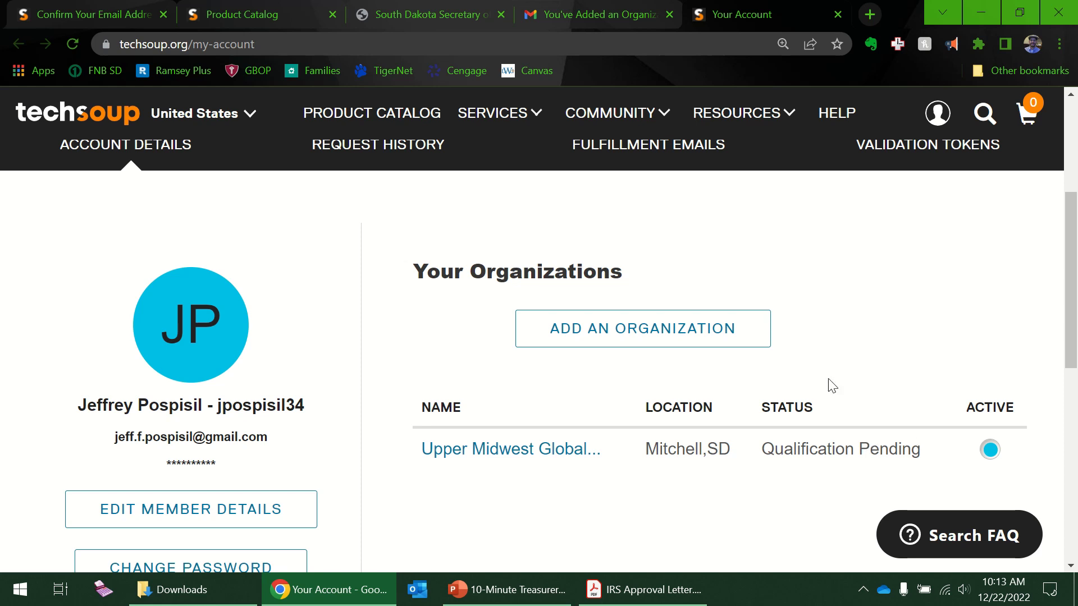
{"action": "mouse_move", "coordinate": [679, 3]}
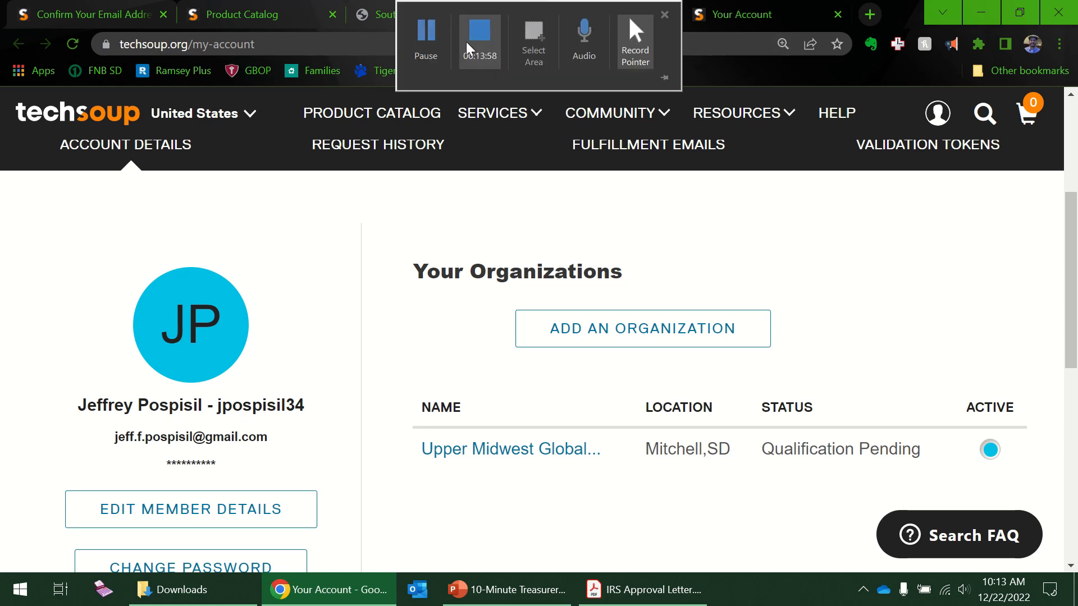